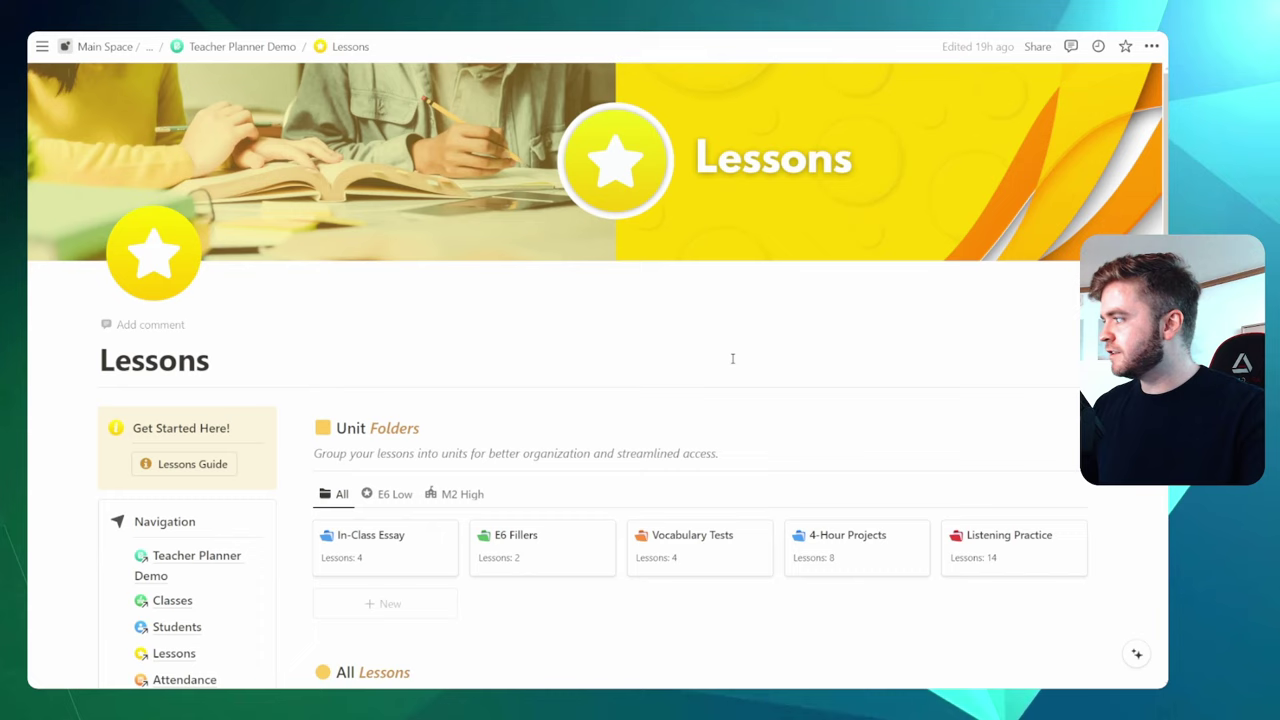
pyautogui.scroll(-3, 737, 360)
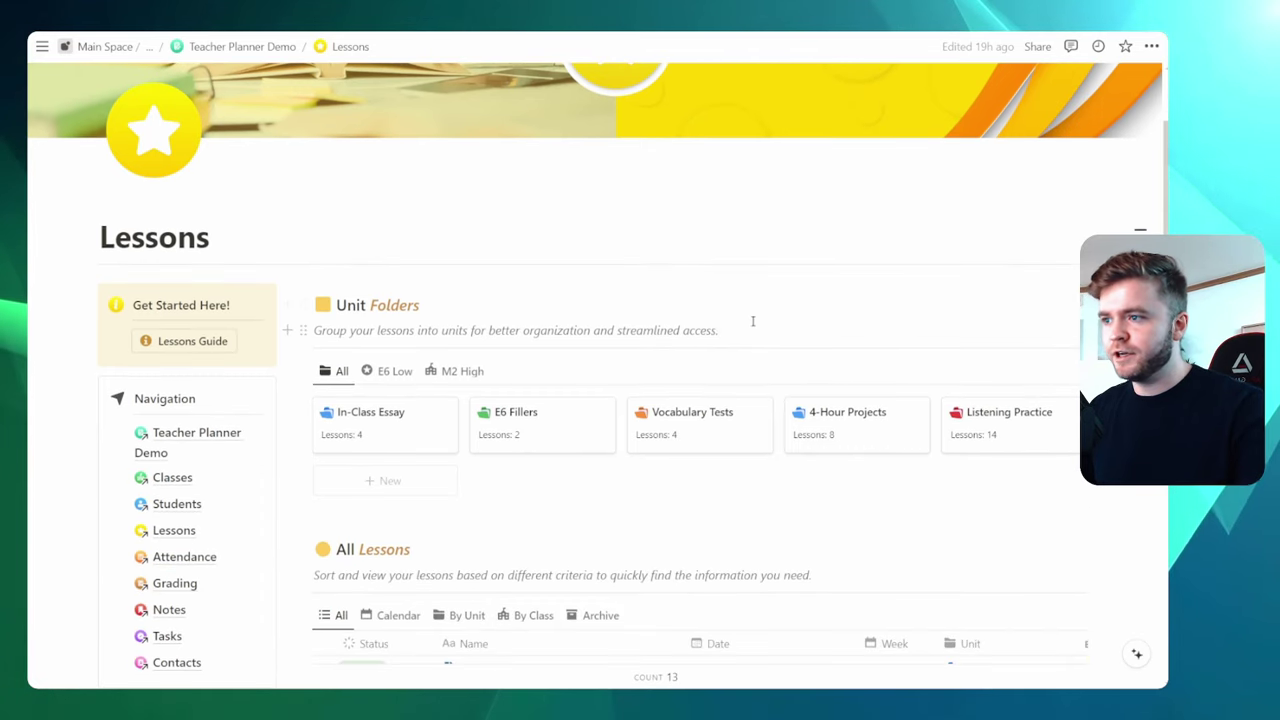
pyautogui.scroll(-2, 753, 320)
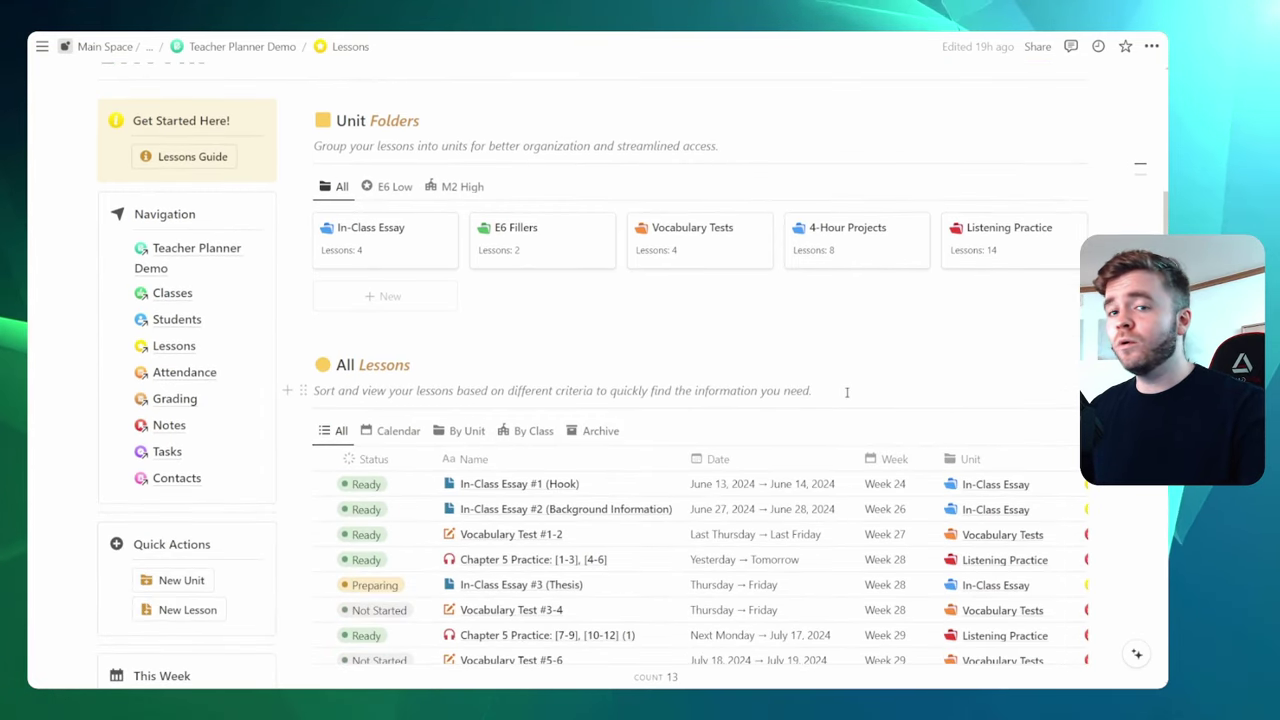
pyautogui.click(846, 392)
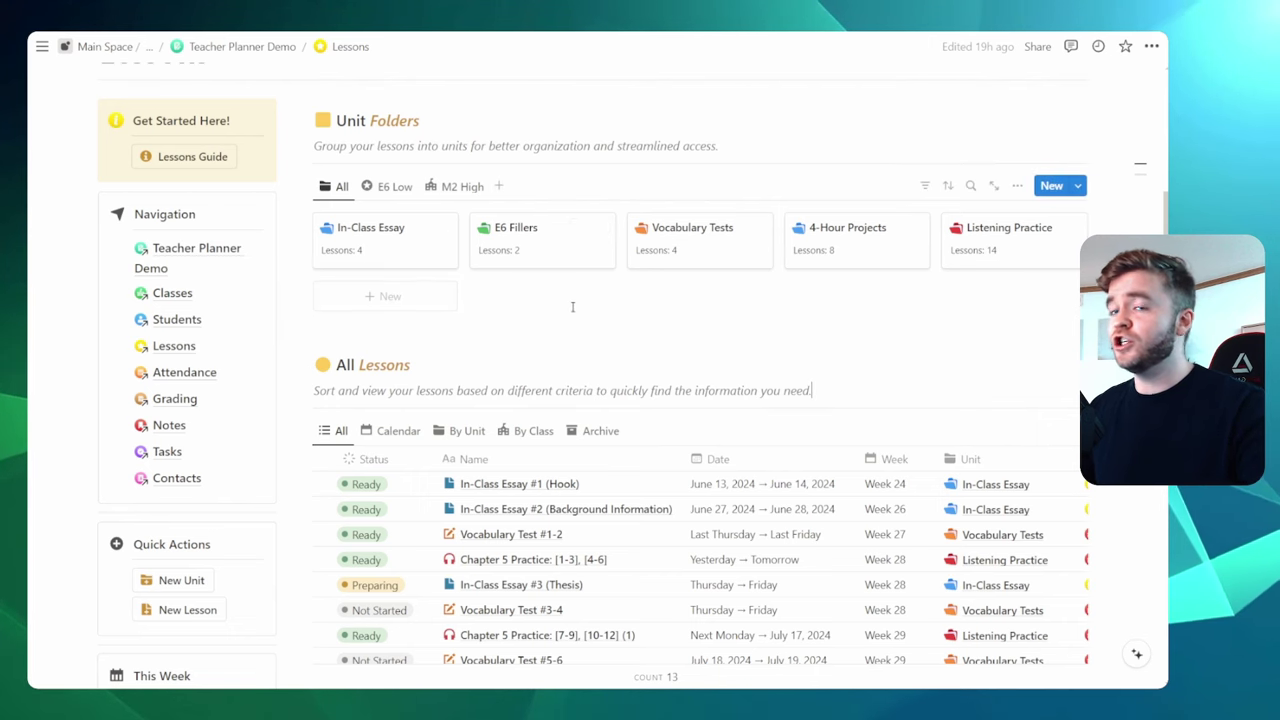
pyautogui.scroll(-4, 645, 300)
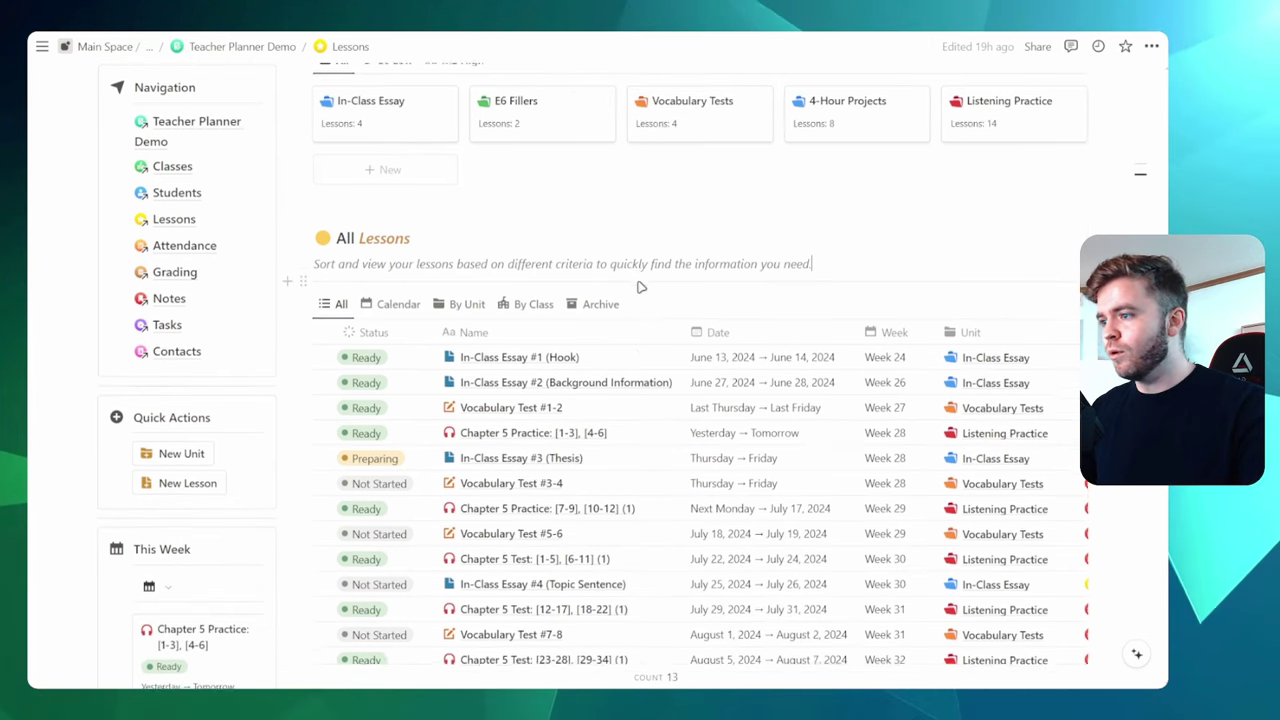
pyautogui.scroll(5, 688, 295)
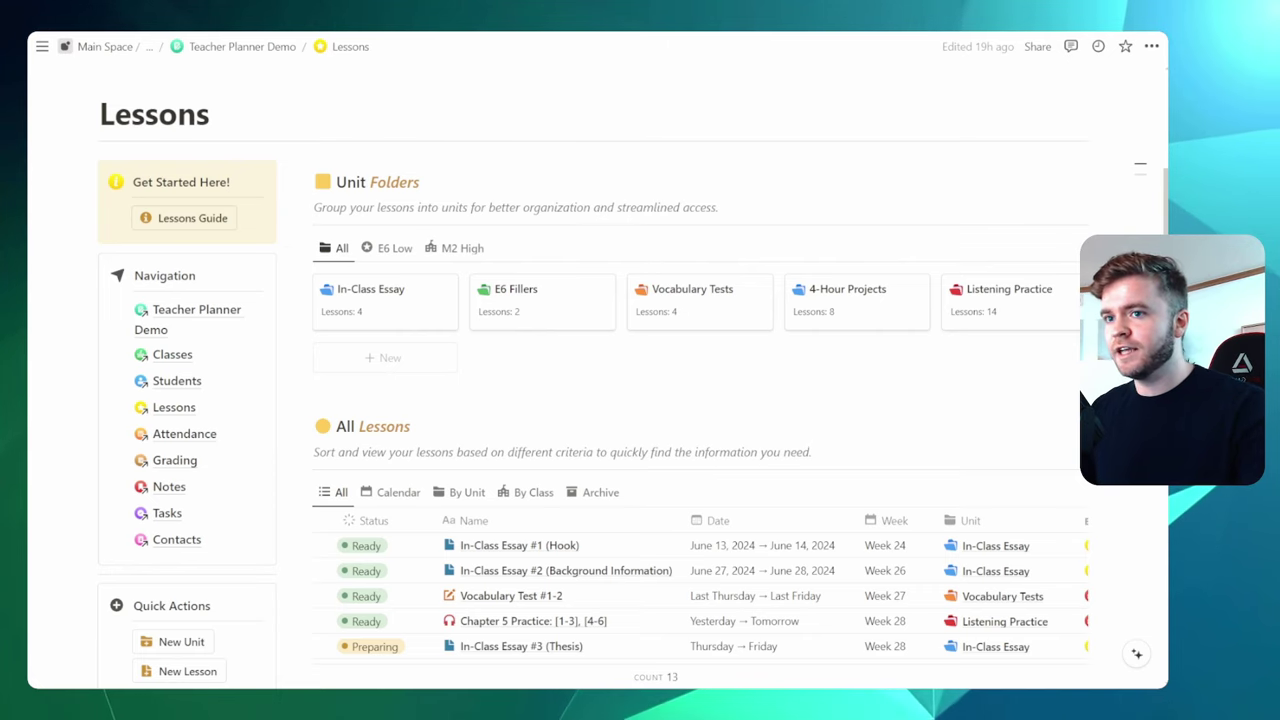
# Preview the In-Class Essay unit's four lessons in side peek beside the Lessons page
pyautogui.click(398, 318)
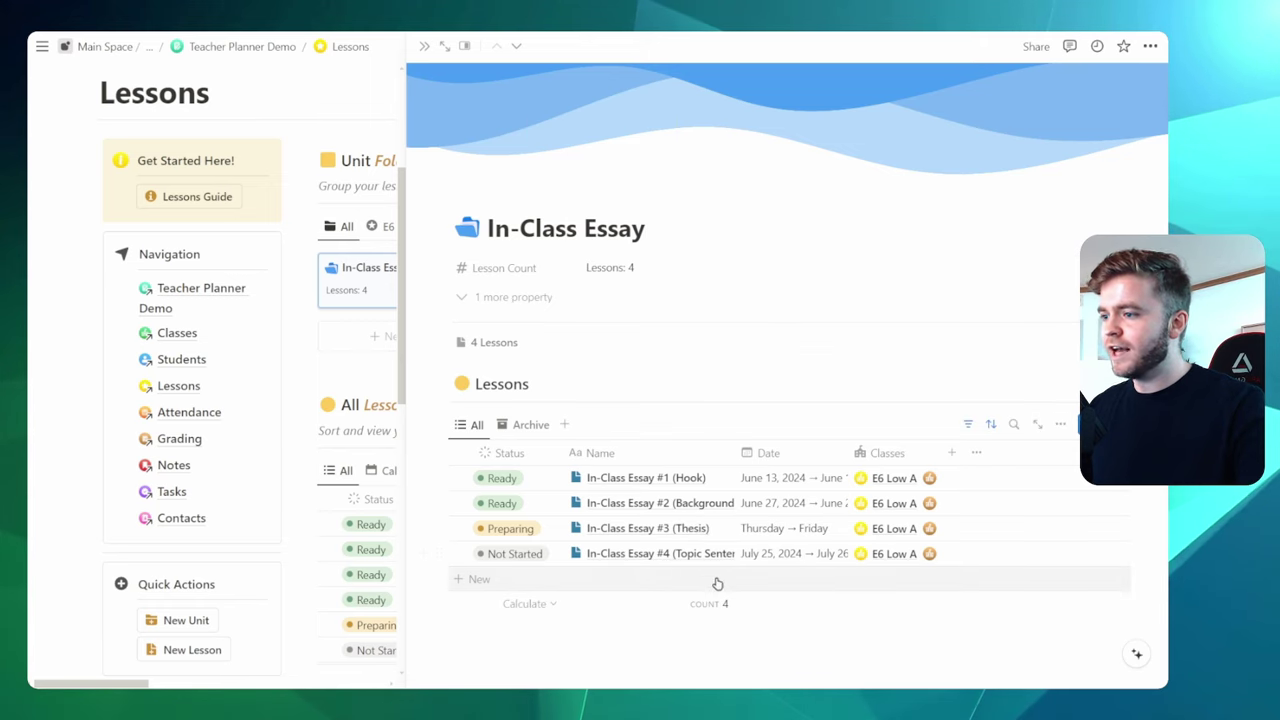
pyautogui.press('Escape')
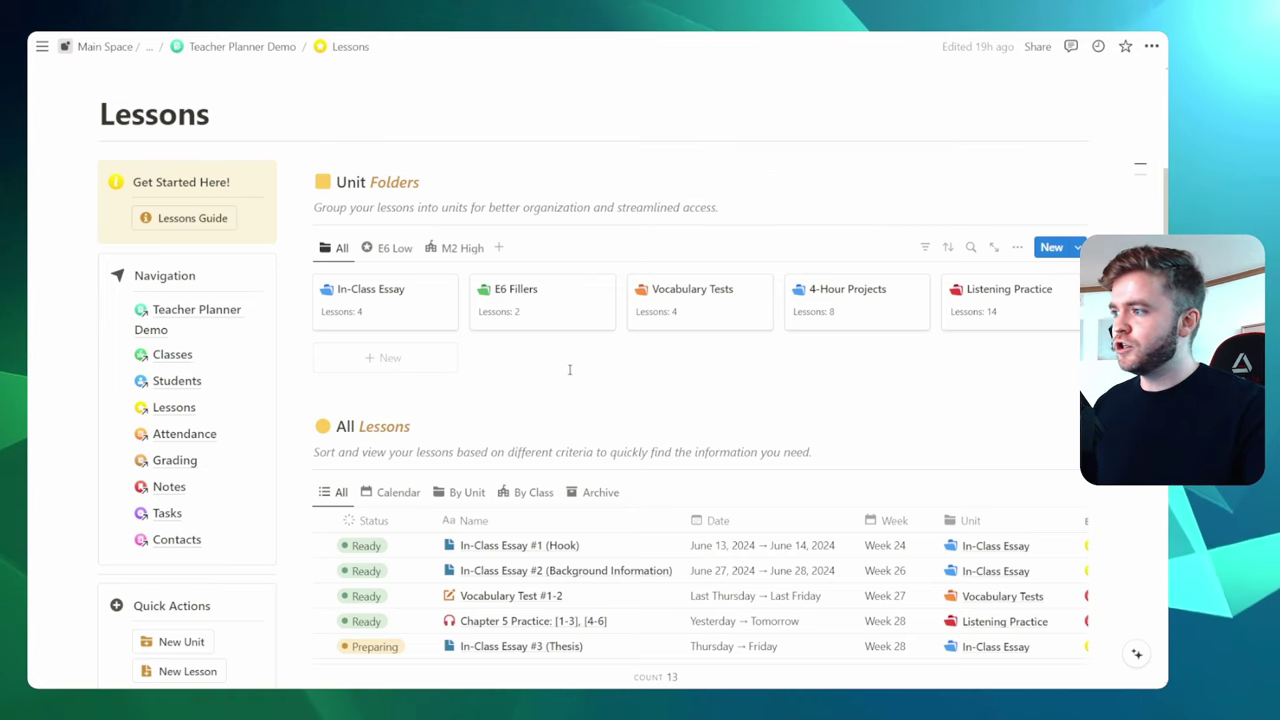
pyautogui.hotkey('ctrl', '+')
pyautogui.hotkey('ctrl', '+')
pyautogui.hotkey('ctrl', '+')
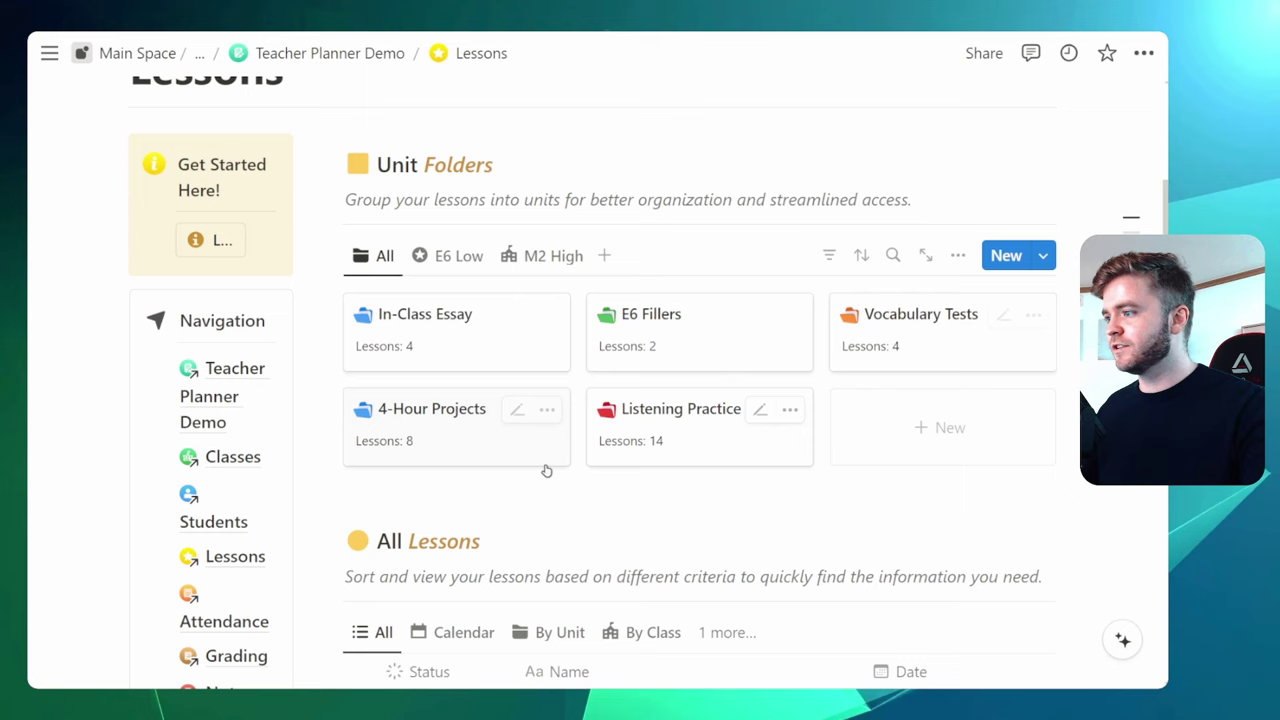
pyautogui.hotkey('ctrl', '-')
pyautogui.hotkey('ctrl', '-')
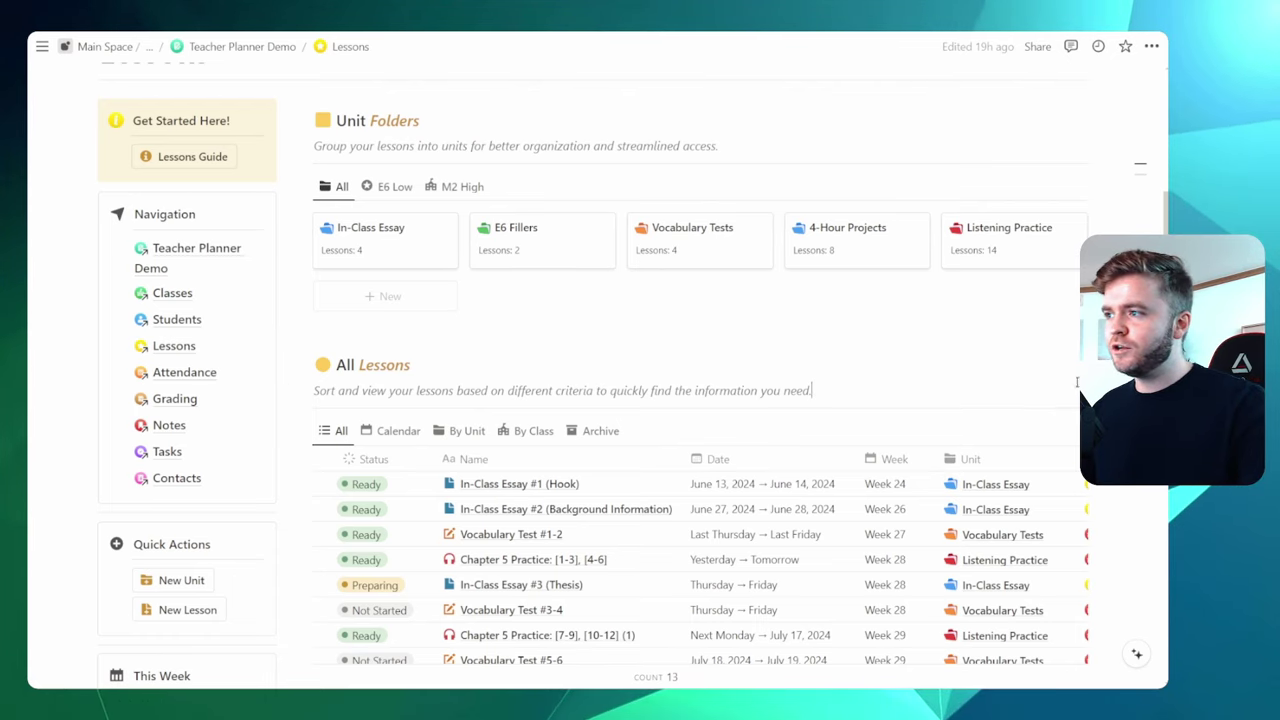
# Expand the In-Class Essay unit to a full page and scroll to its four-lesson table
pyautogui.click(415, 258)
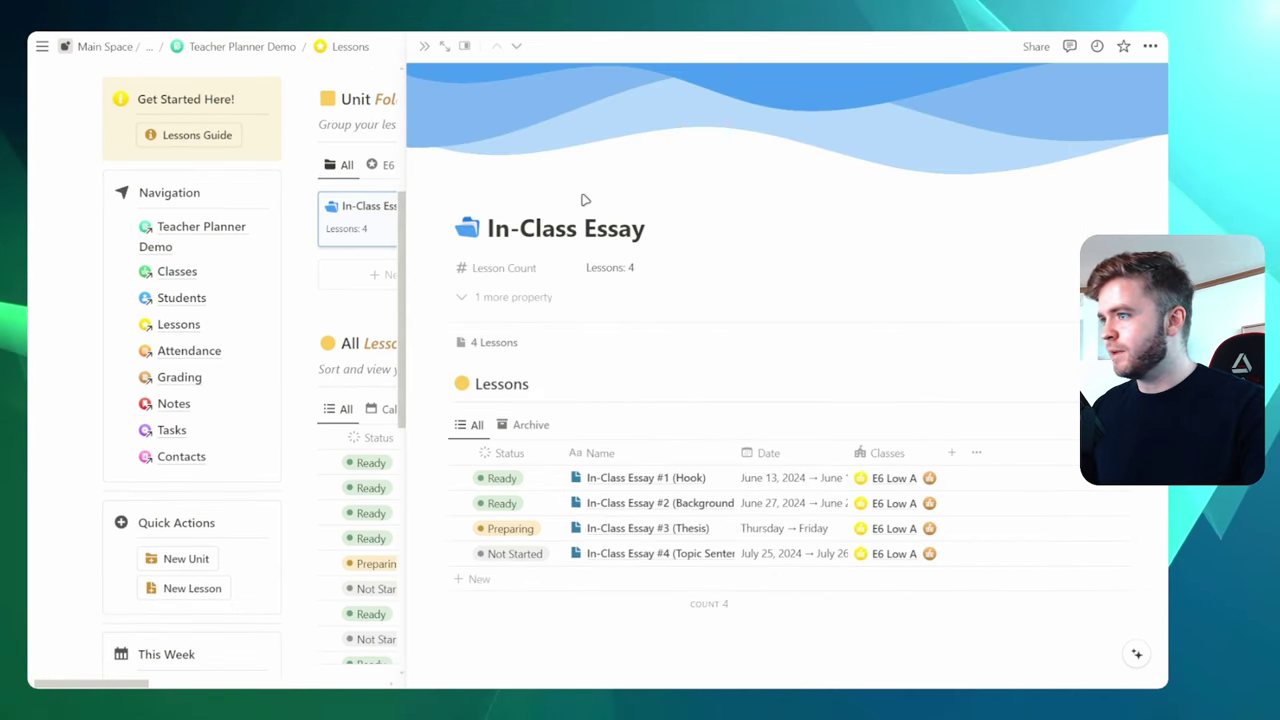
pyautogui.click(444, 48)
pyautogui.scroll(-2, 978, 263)
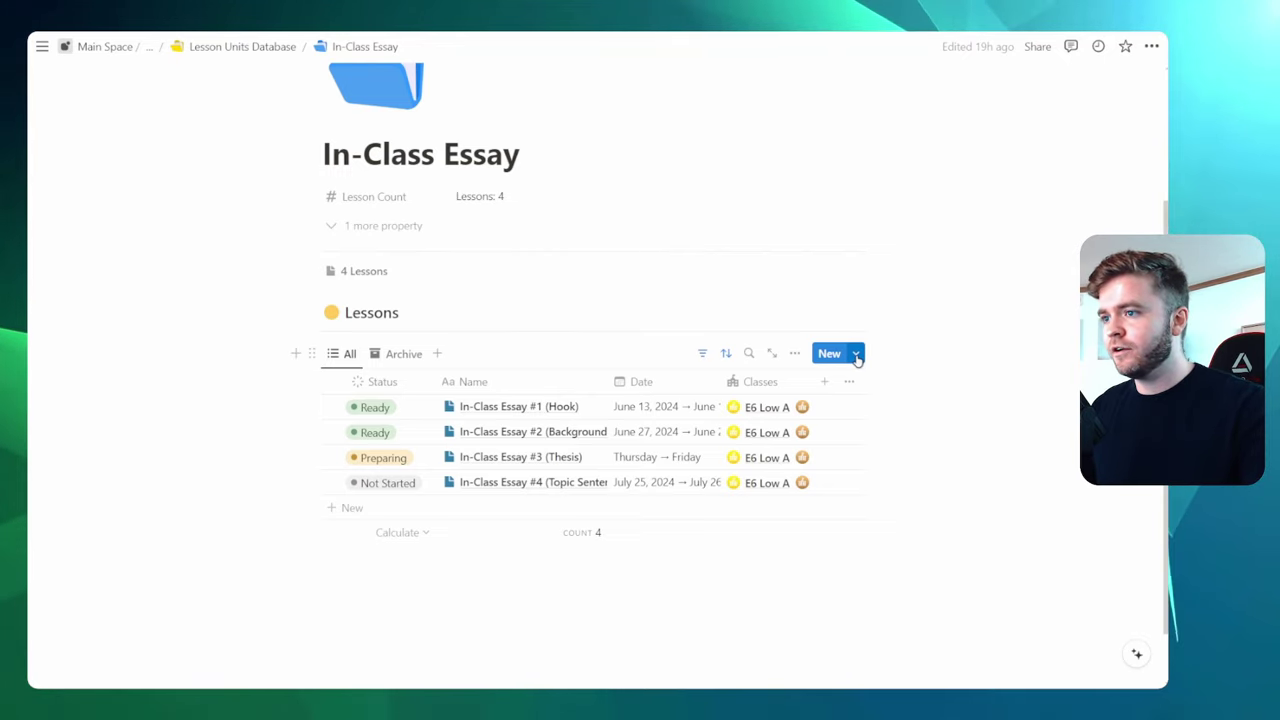
# List the Lessons Database templates and bring up the In-Class Essay # template's options
pyautogui.click(856, 355)
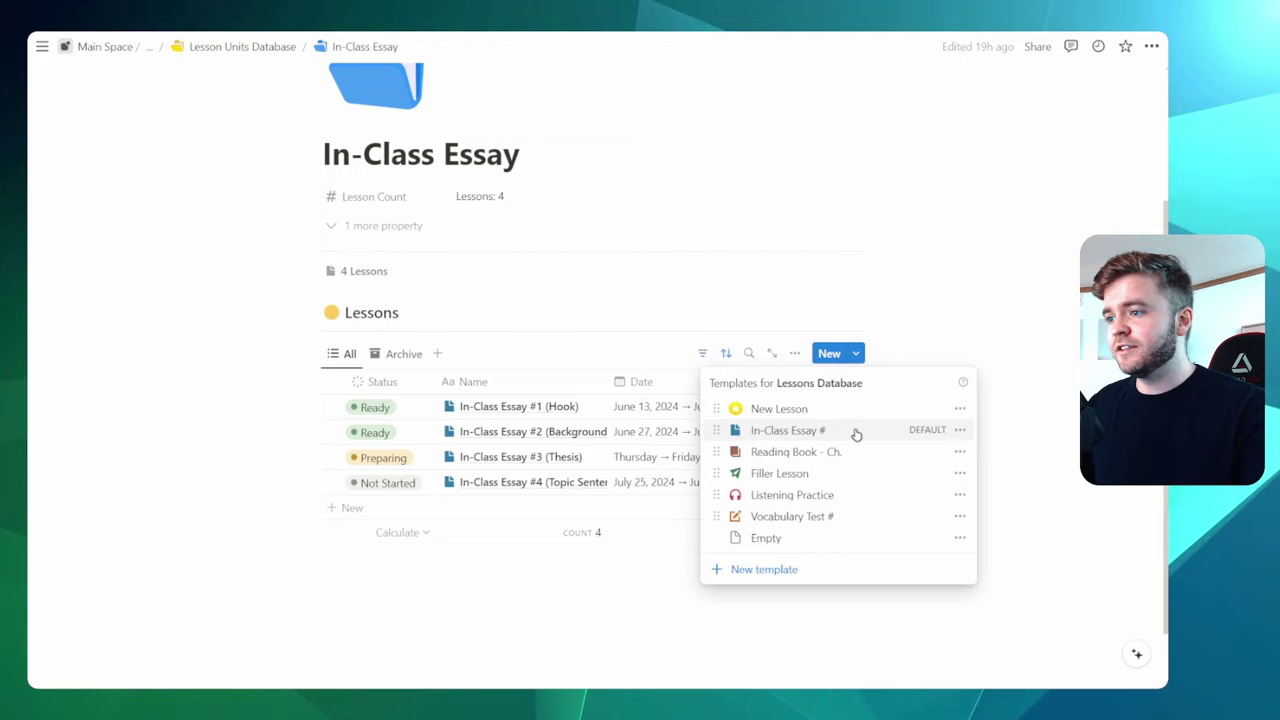
pyautogui.hotkey('ctrl', '+')
pyautogui.hotkey('ctrl', '+')
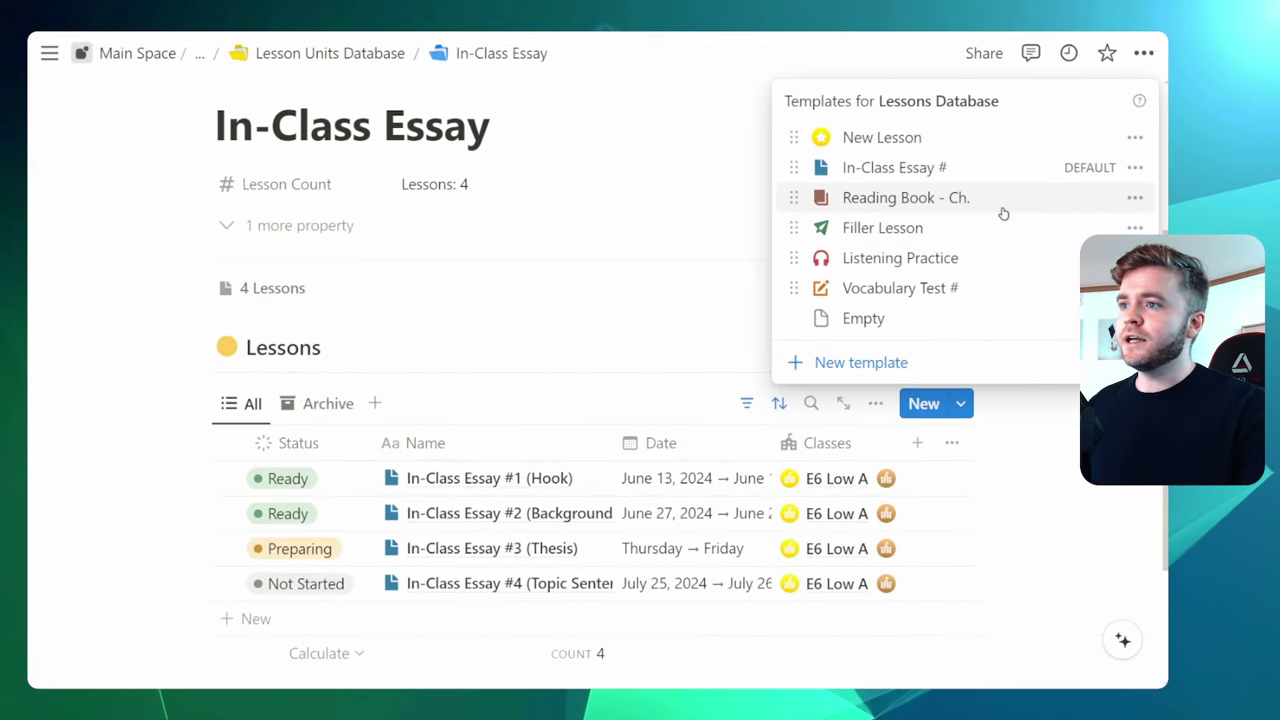
pyautogui.hotkey('ctrl', '-')
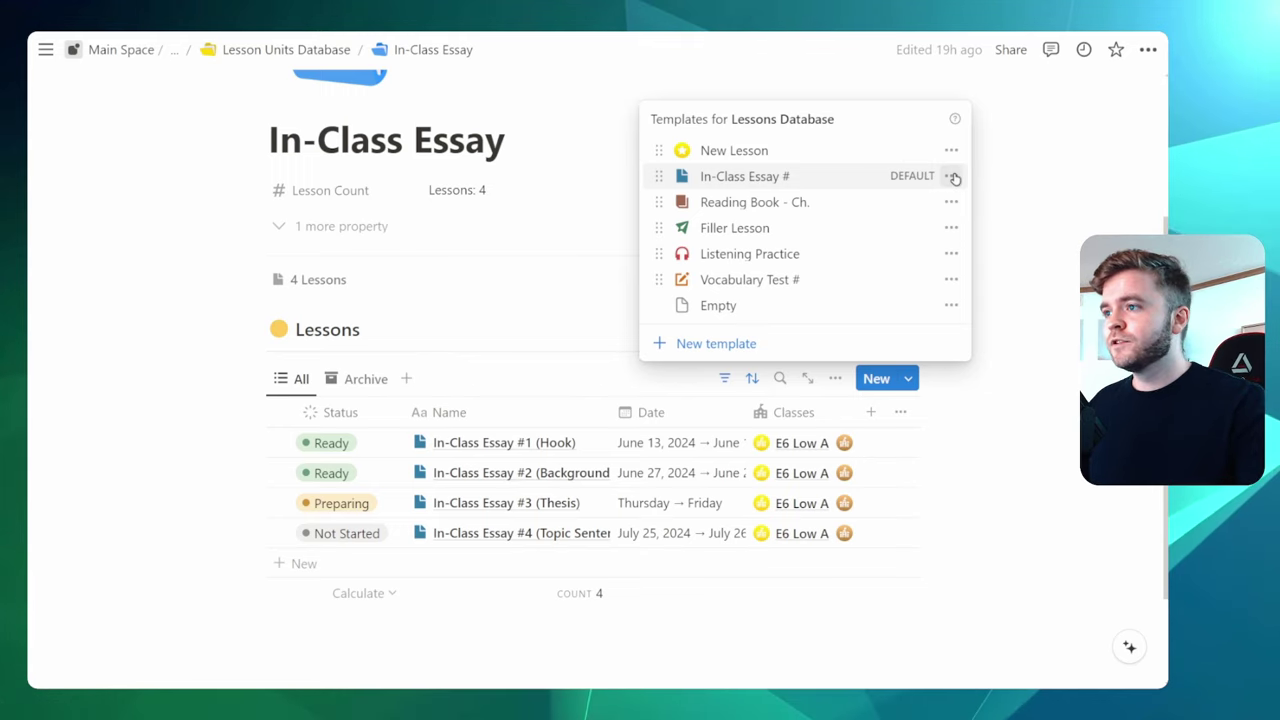
pyautogui.click(952, 177)
# Edit the In-Class Essay # template and review its properties, Drive folder link and notes
pyautogui.click(792, 180)
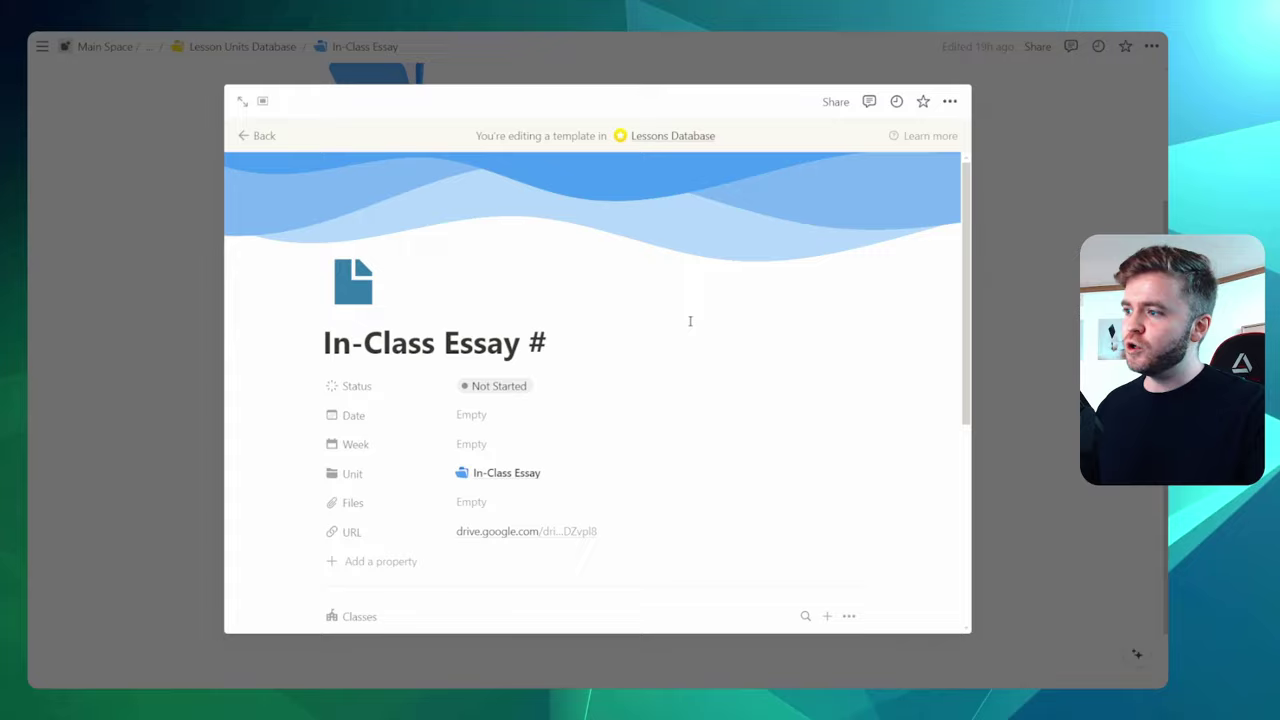
pyautogui.scroll(-1, 690, 321)
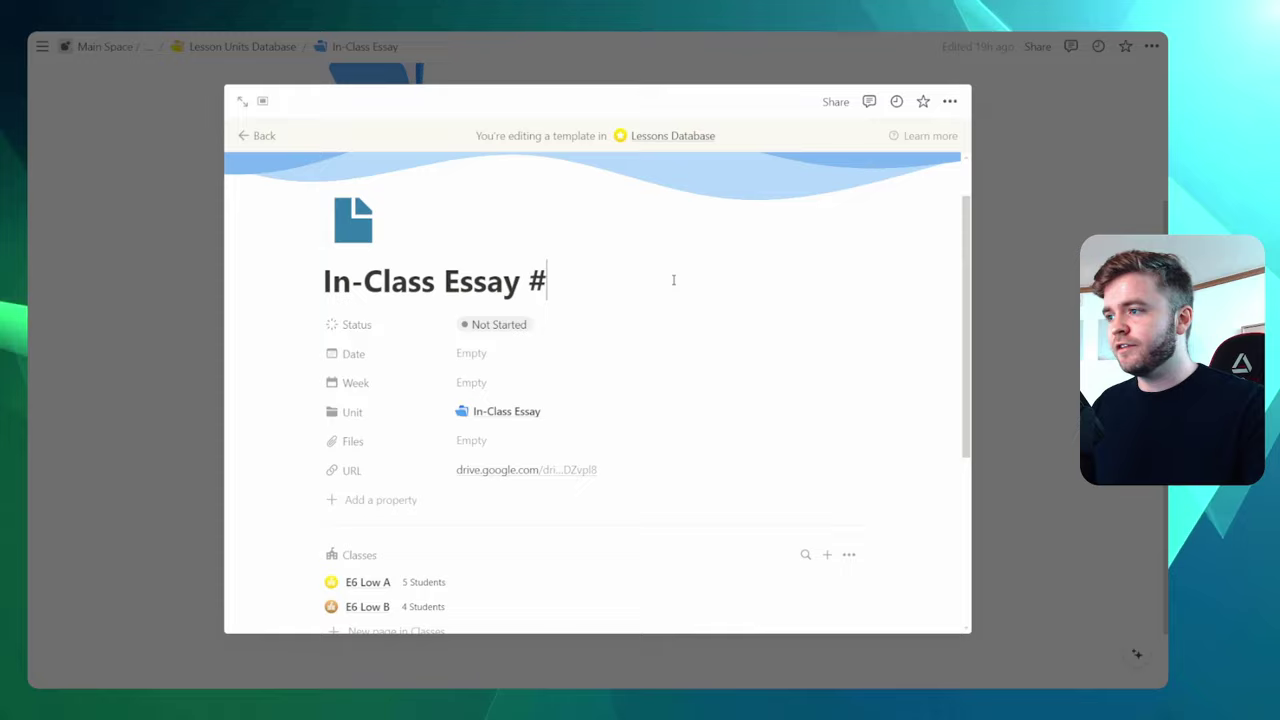
pyautogui.scroll(-1, 655, 310)
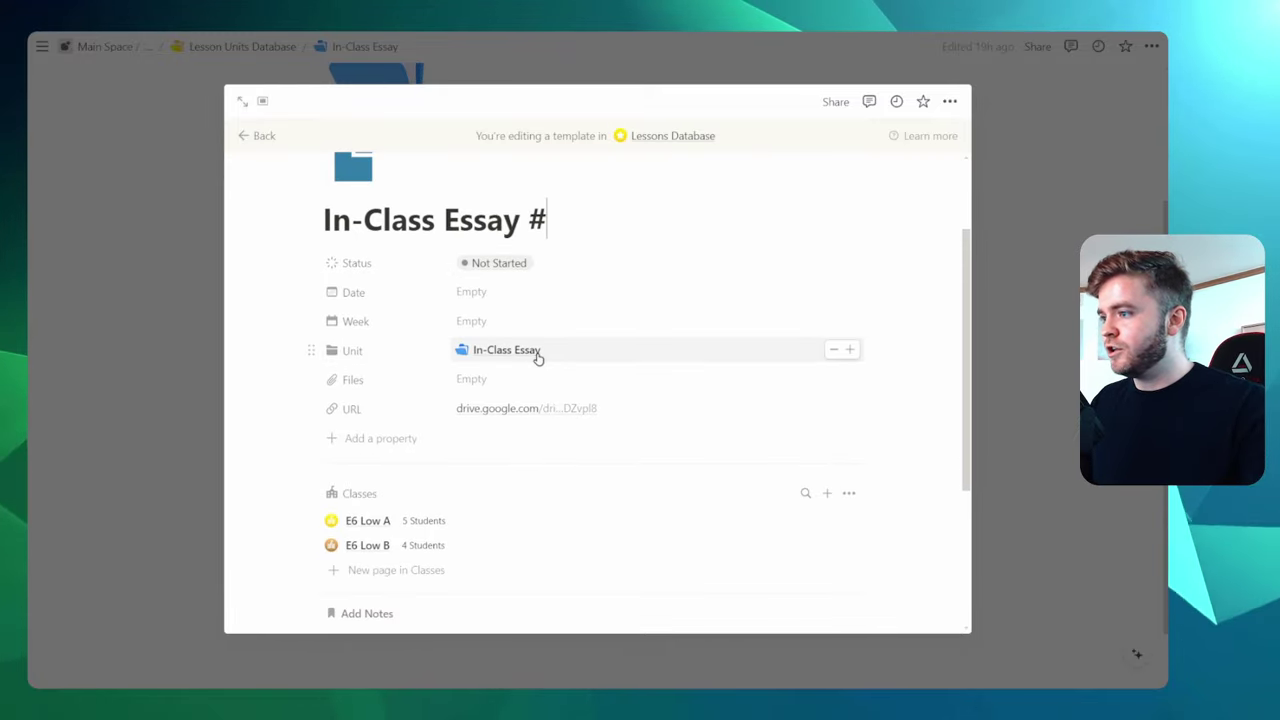
pyautogui.scroll(-2, 752, 289)
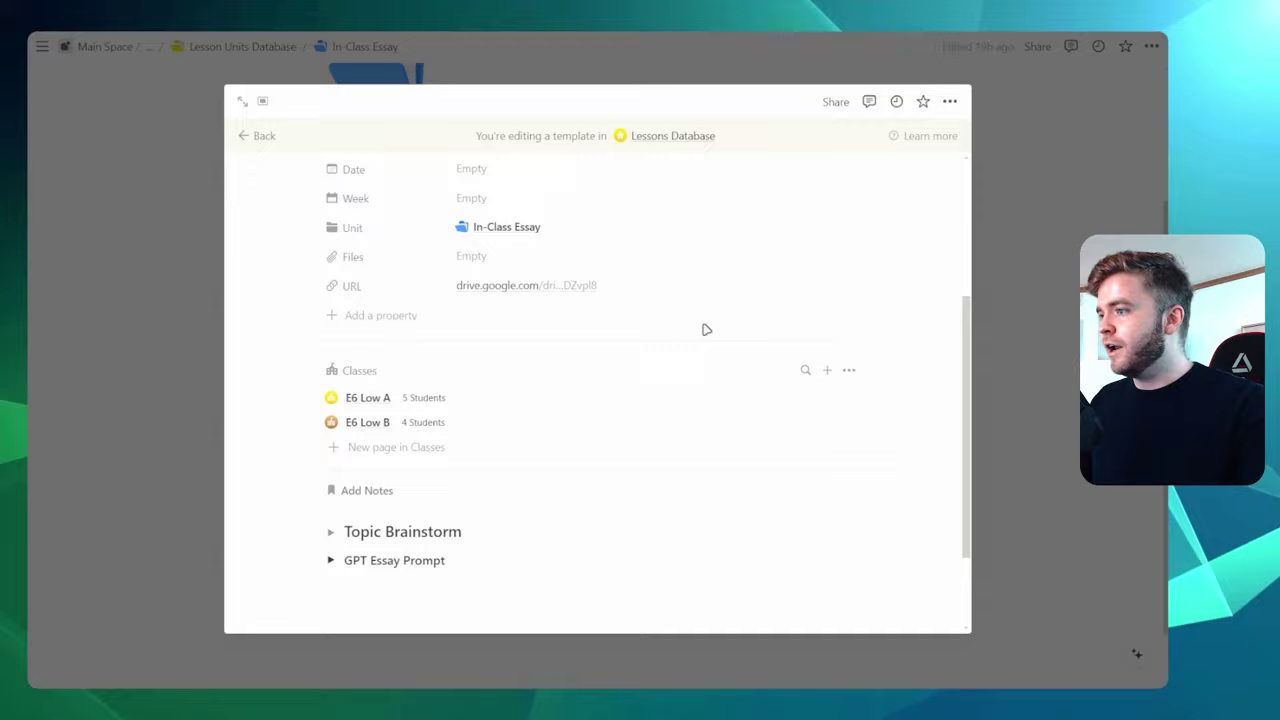
pyautogui.scroll(1, 700, 350)
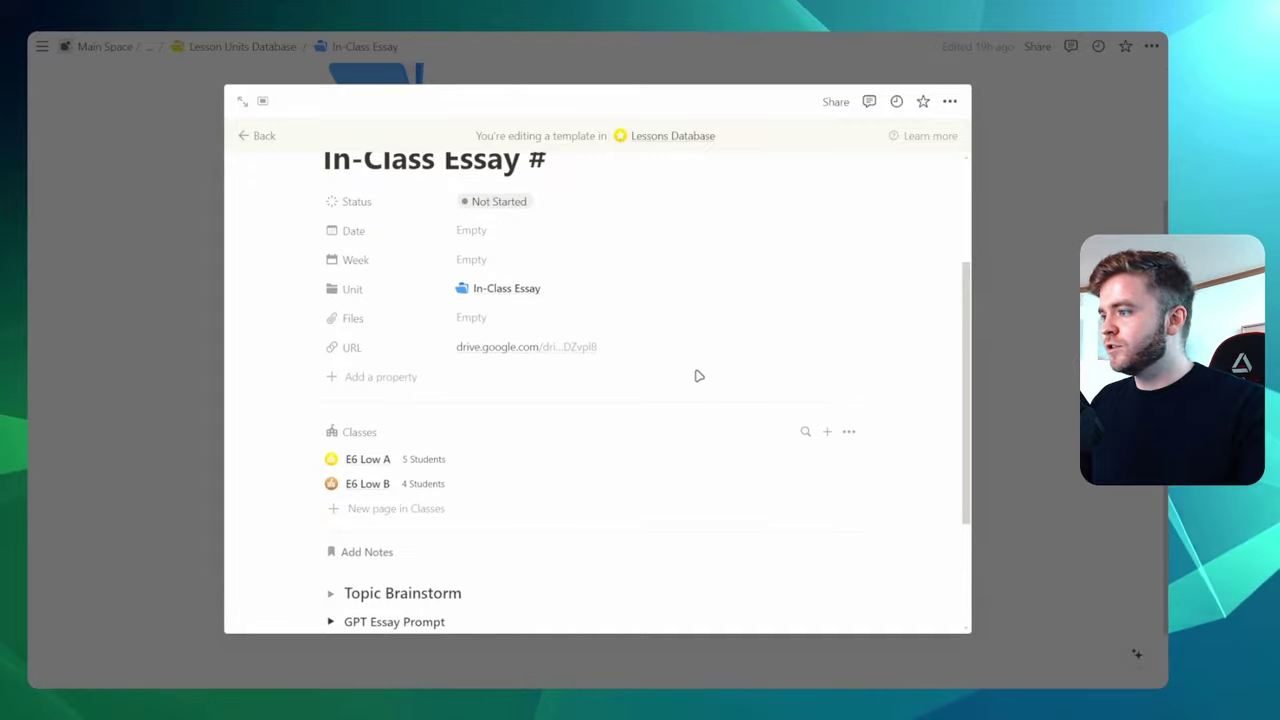
pyautogui.click(572, 351)
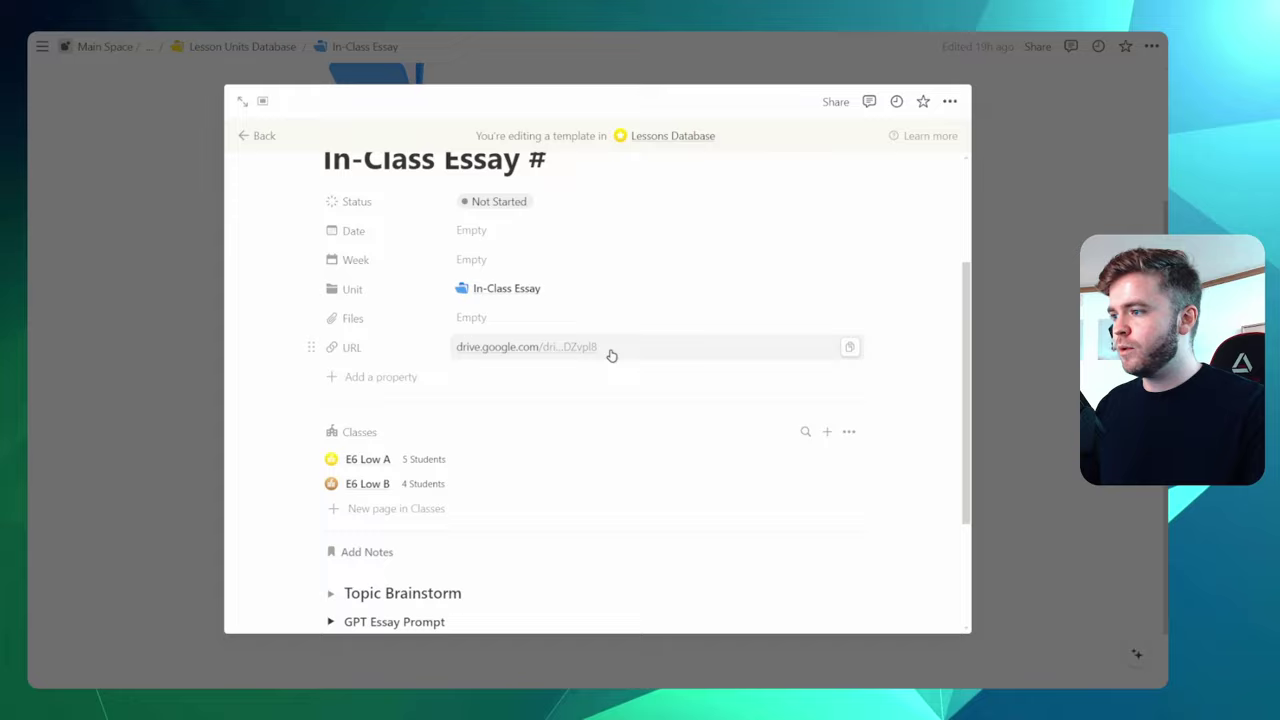
pyautogui.scroll(-3, 608, 354)
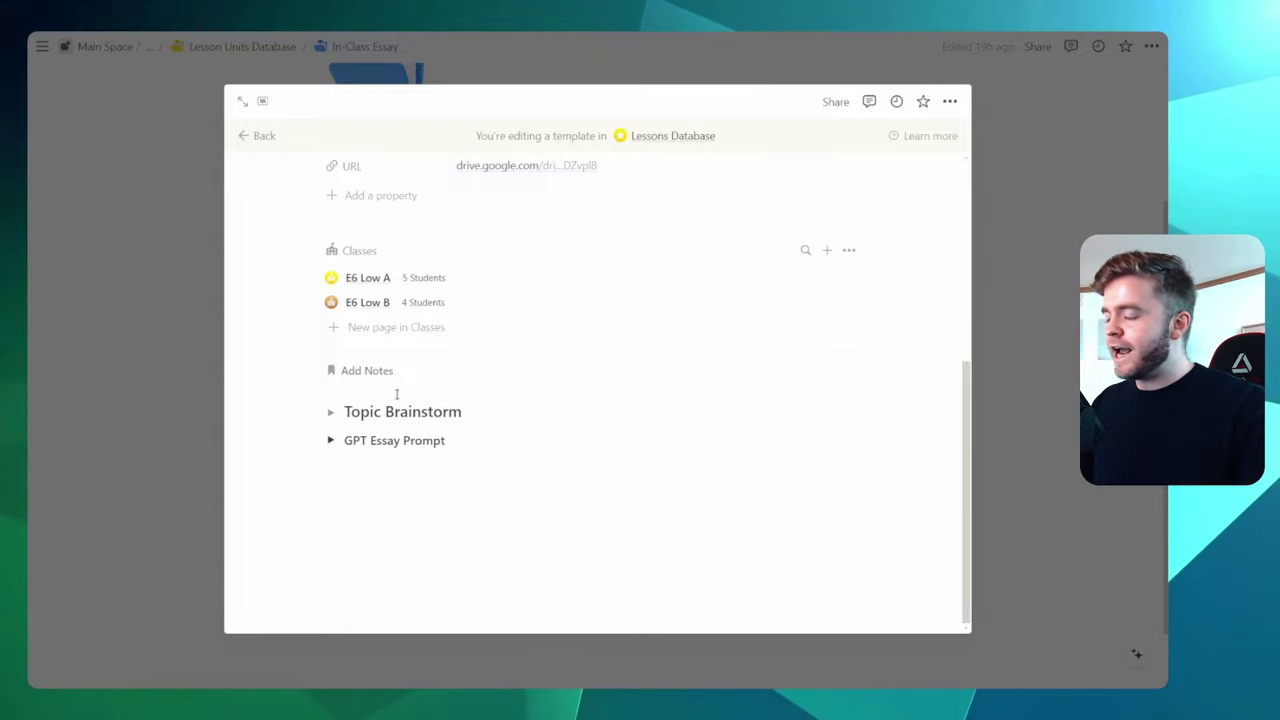
# Read through the template's GPT Essay Prompt toggle, then close the template editor
pyautogui.click(330, 441)
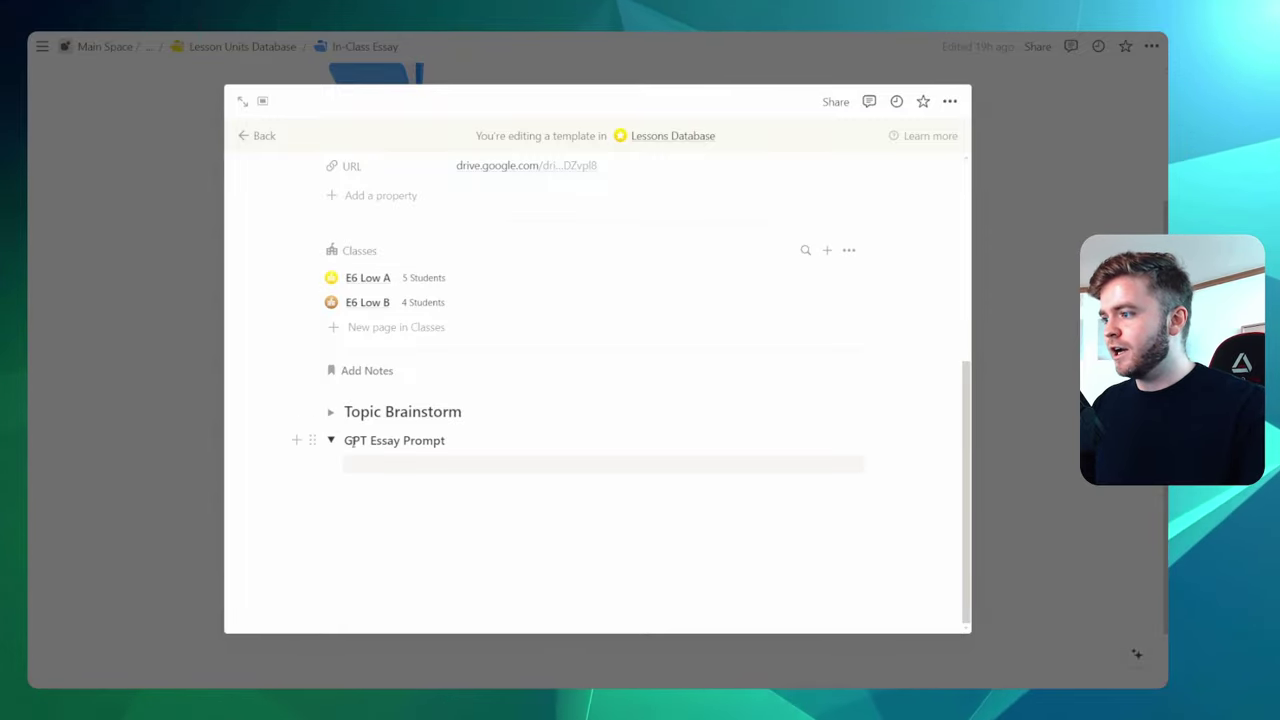
pyautogui.scroll(-3, 570, 395)
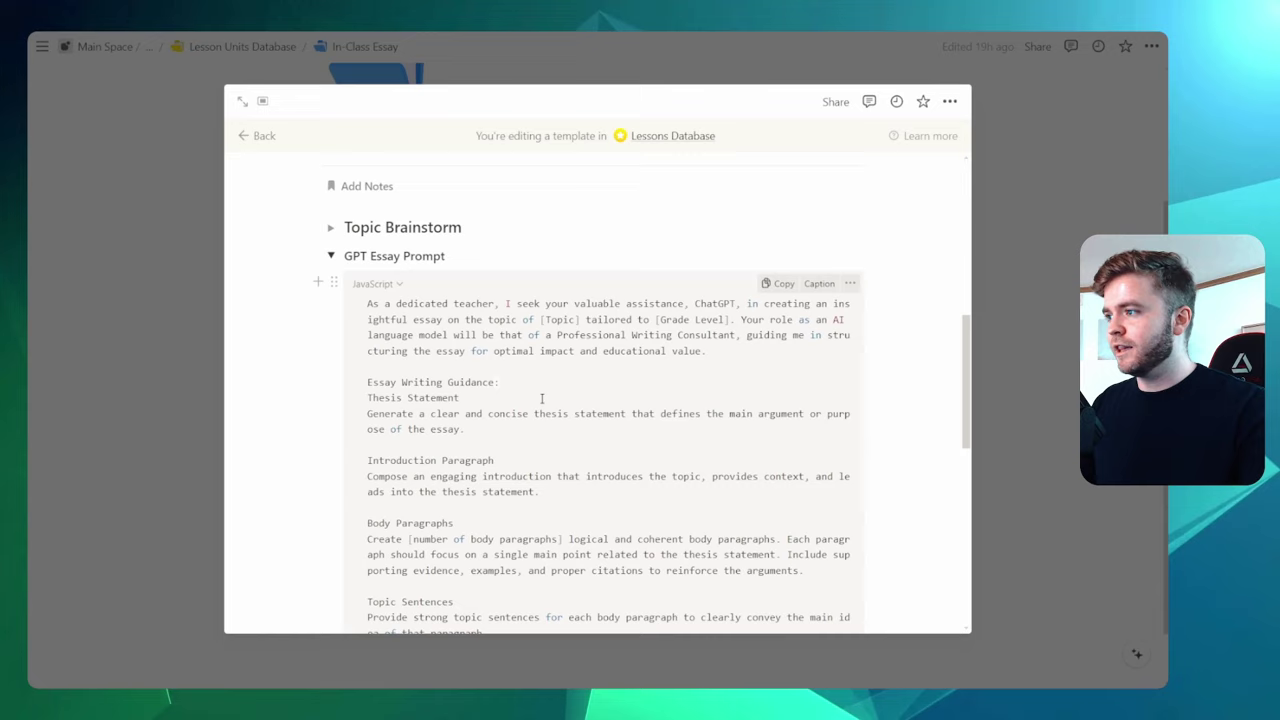
pyautogui.scroll(-7, 622, 397)
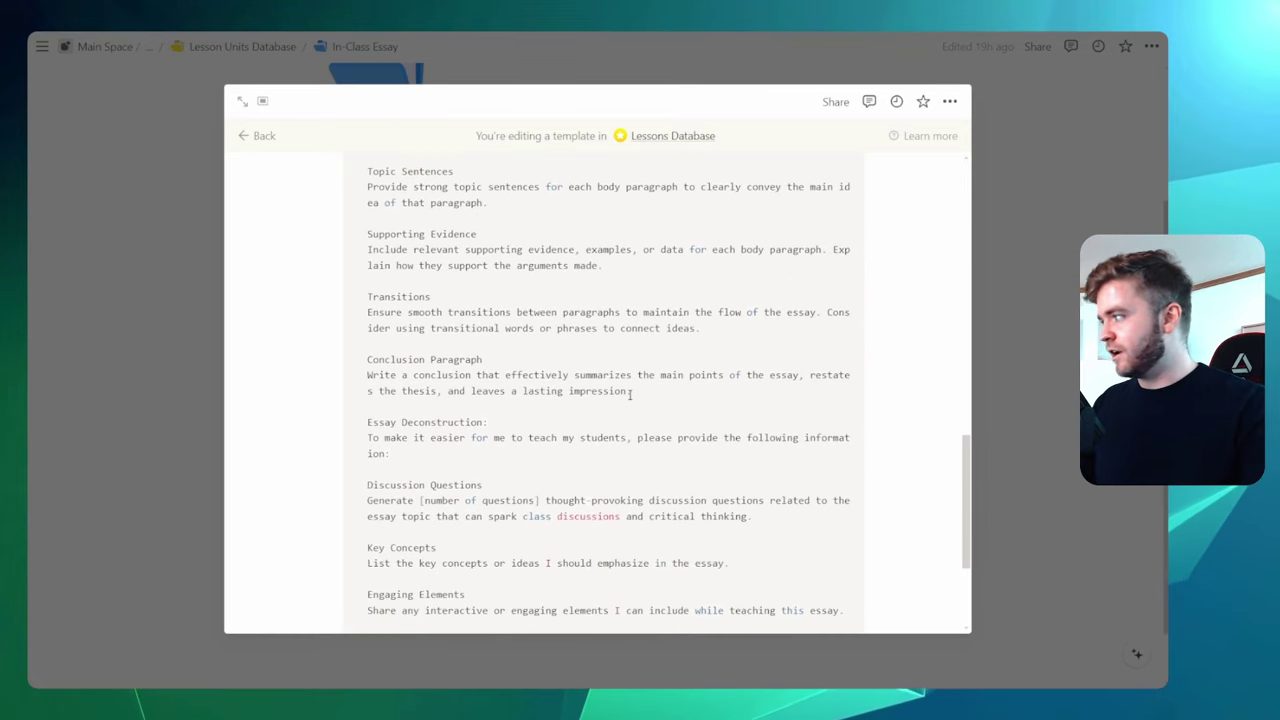
pyautogui.scroll(-3, 630, 394)
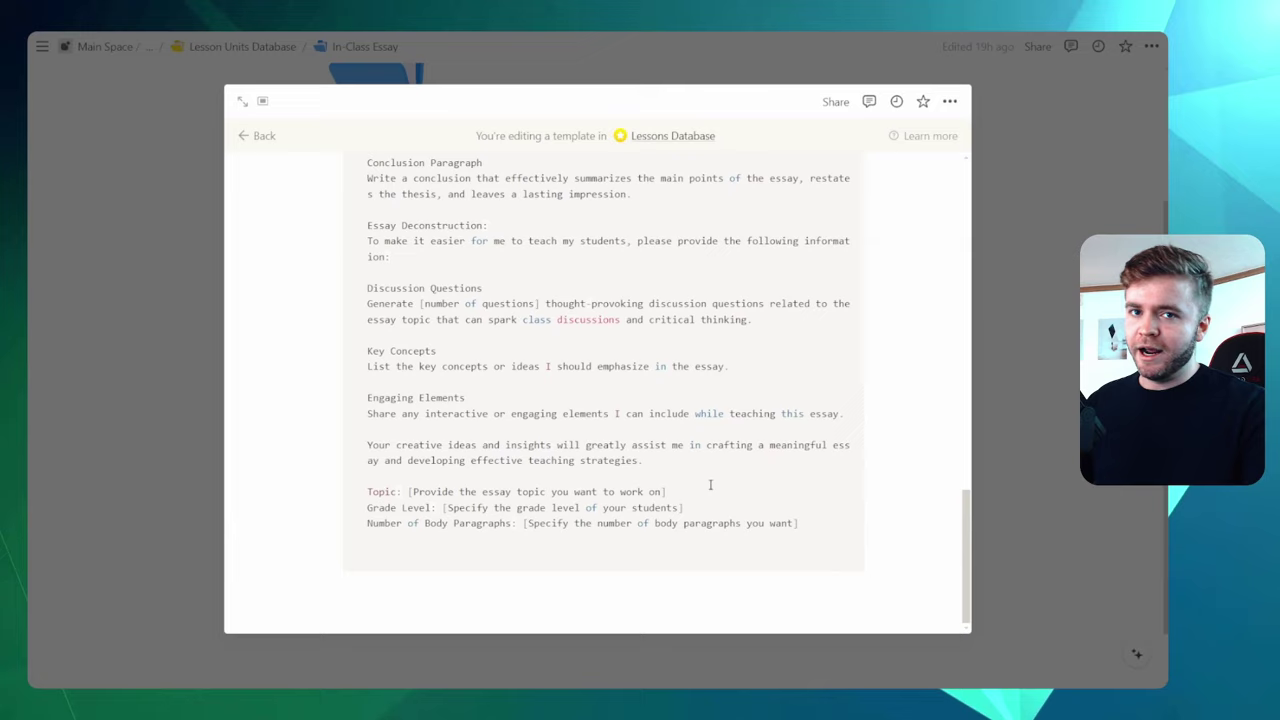
pyautogui.scroll(5, 660, 496)
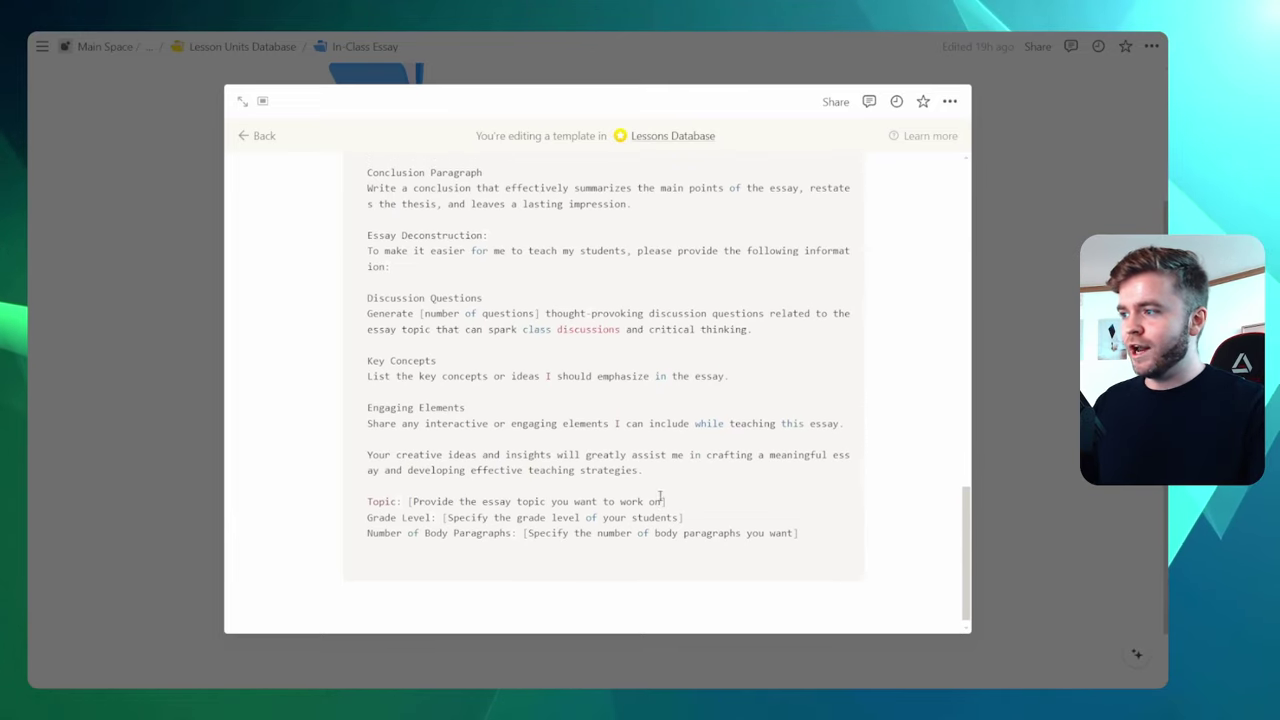
pyautogui.scroll(5, 660, 496)
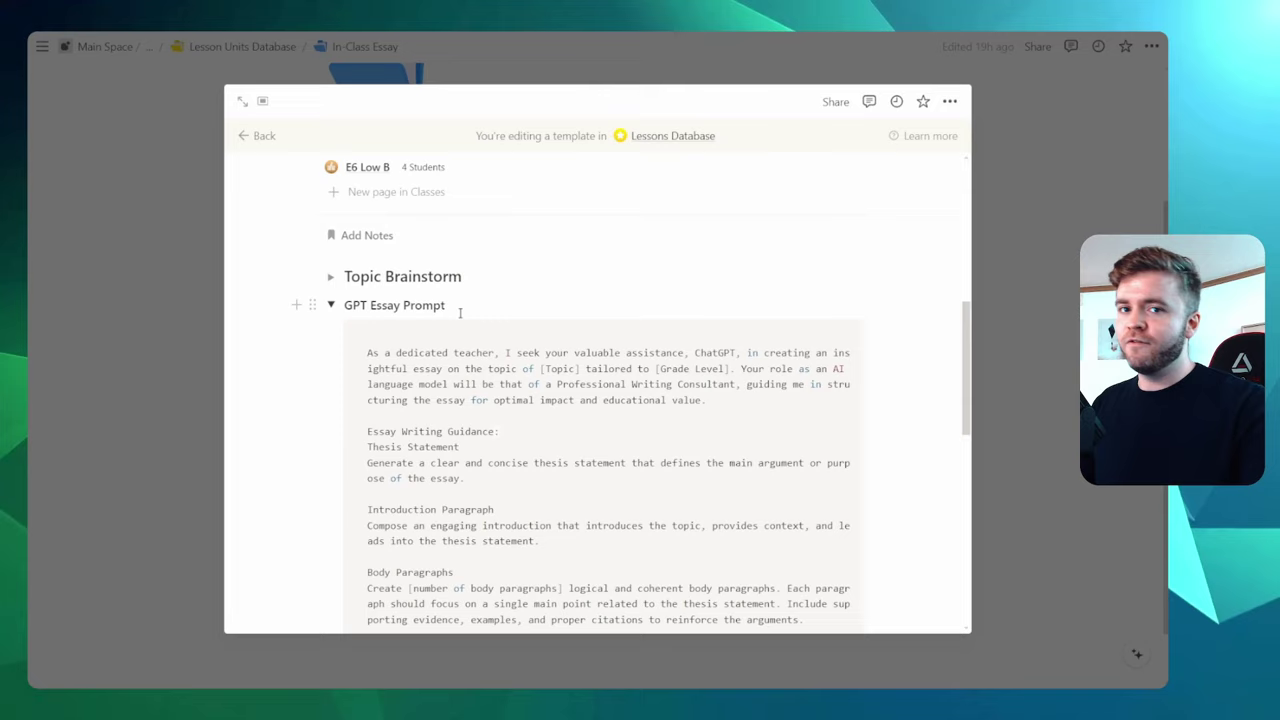
pyautogui.click(330, 305)
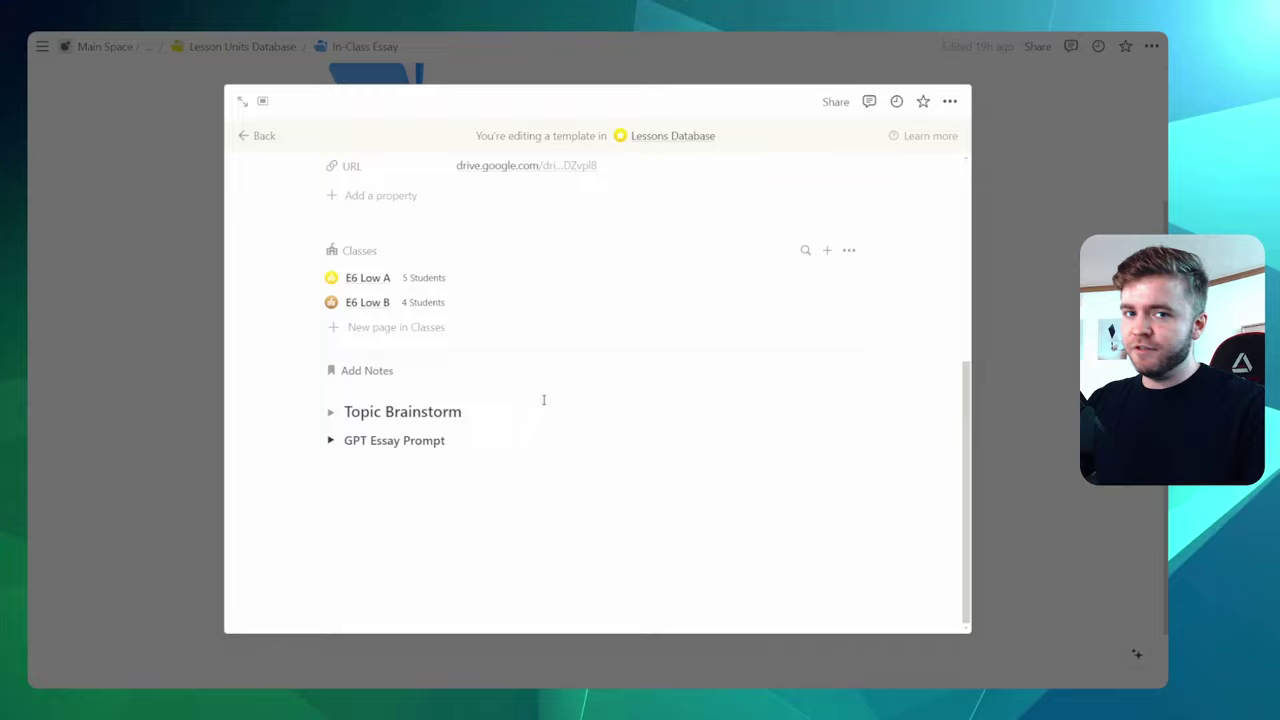
pyautogui.scroll(1, 544, 400)
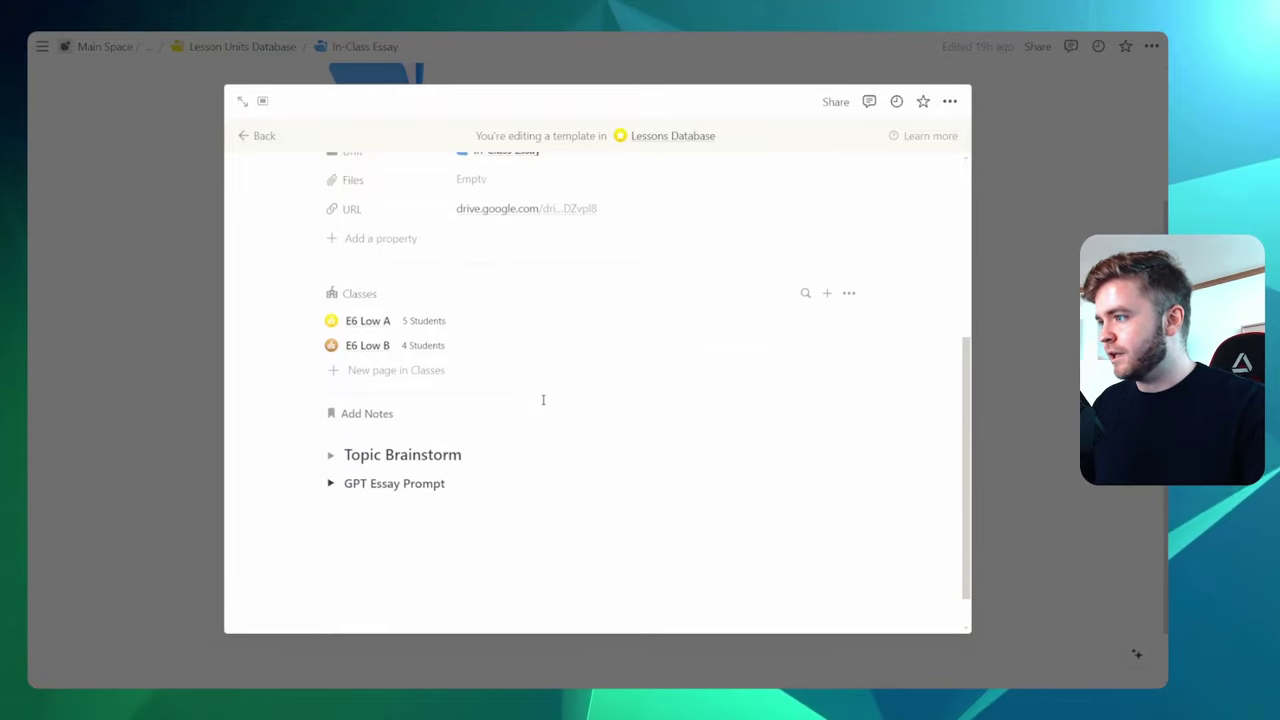
pyautogui.click(970, 227)
# Make In-Class Essay # the default lesson template, only on the 'All' view
pyautogui.moveTo(934, 283)
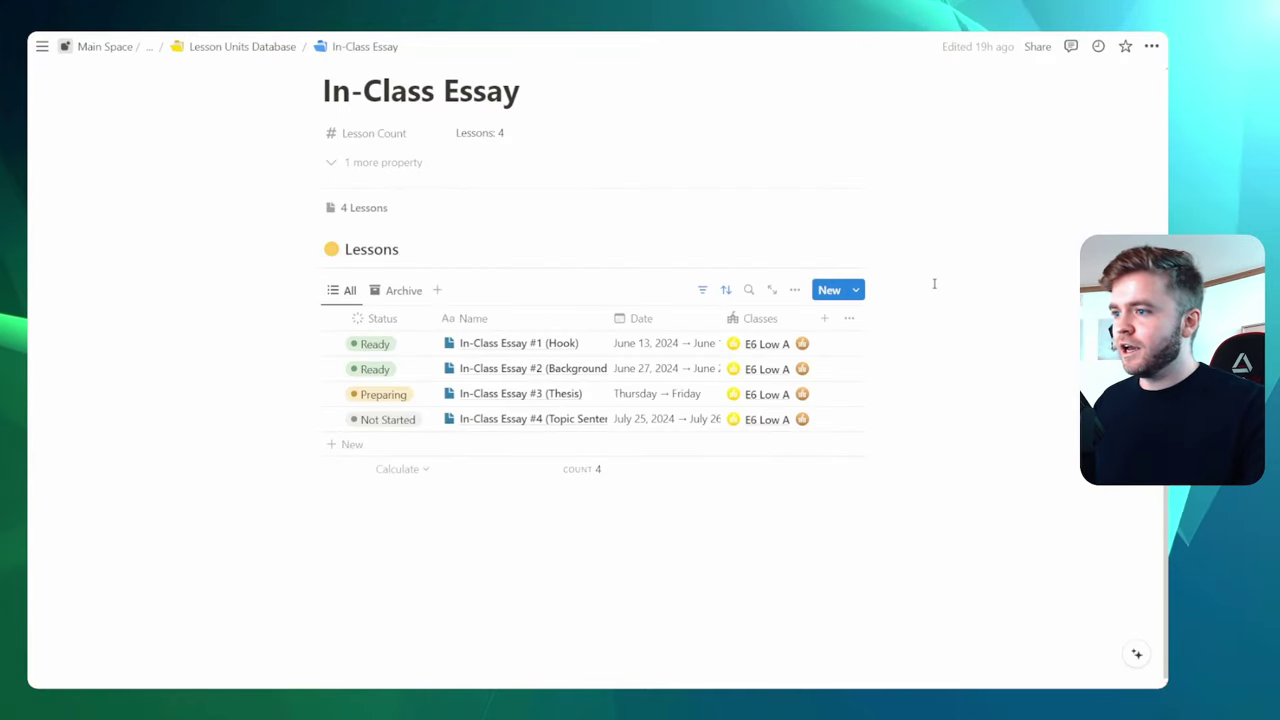
pyautogui.click(856, 292)
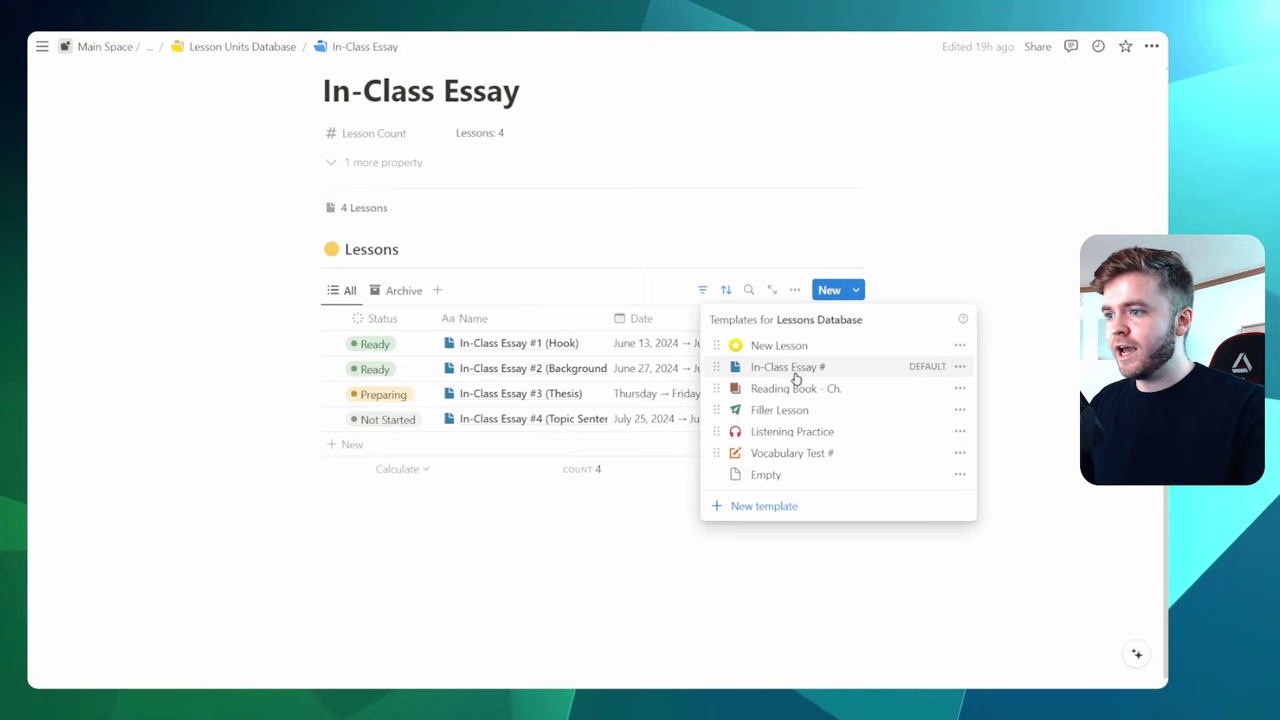
pyautogui.click(960, 369)
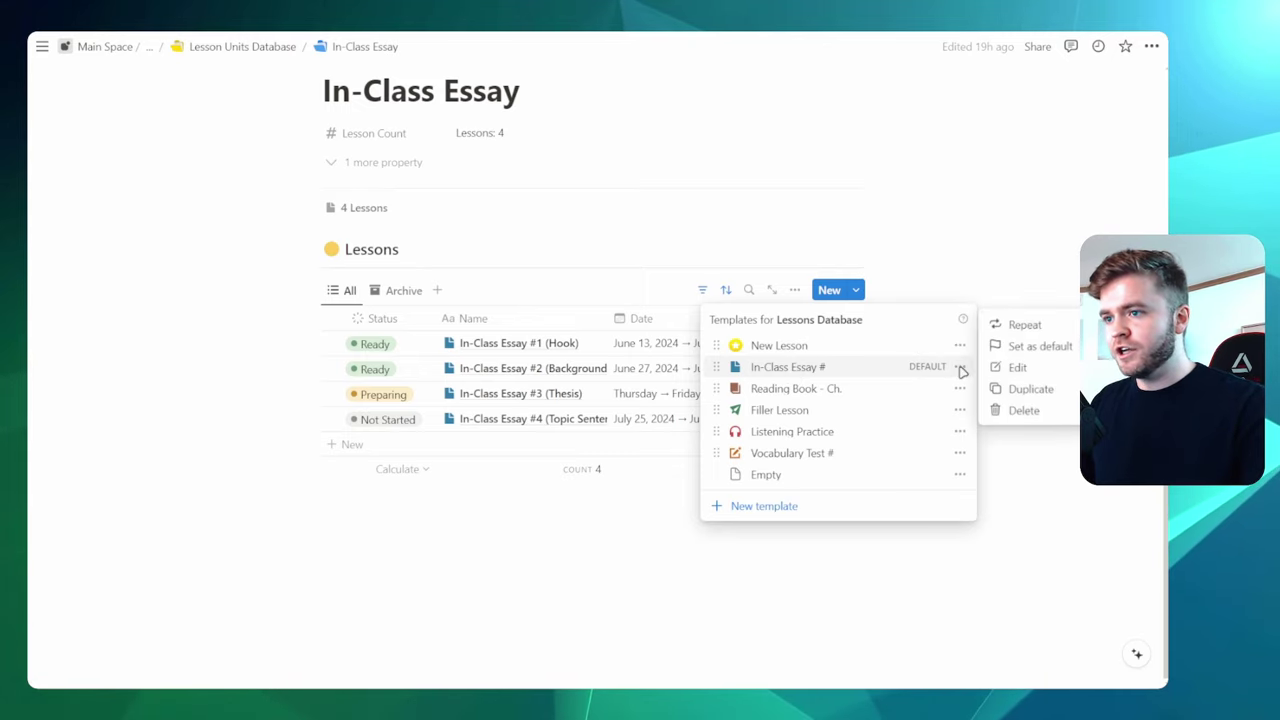
pyautogui.click(1066, 347)
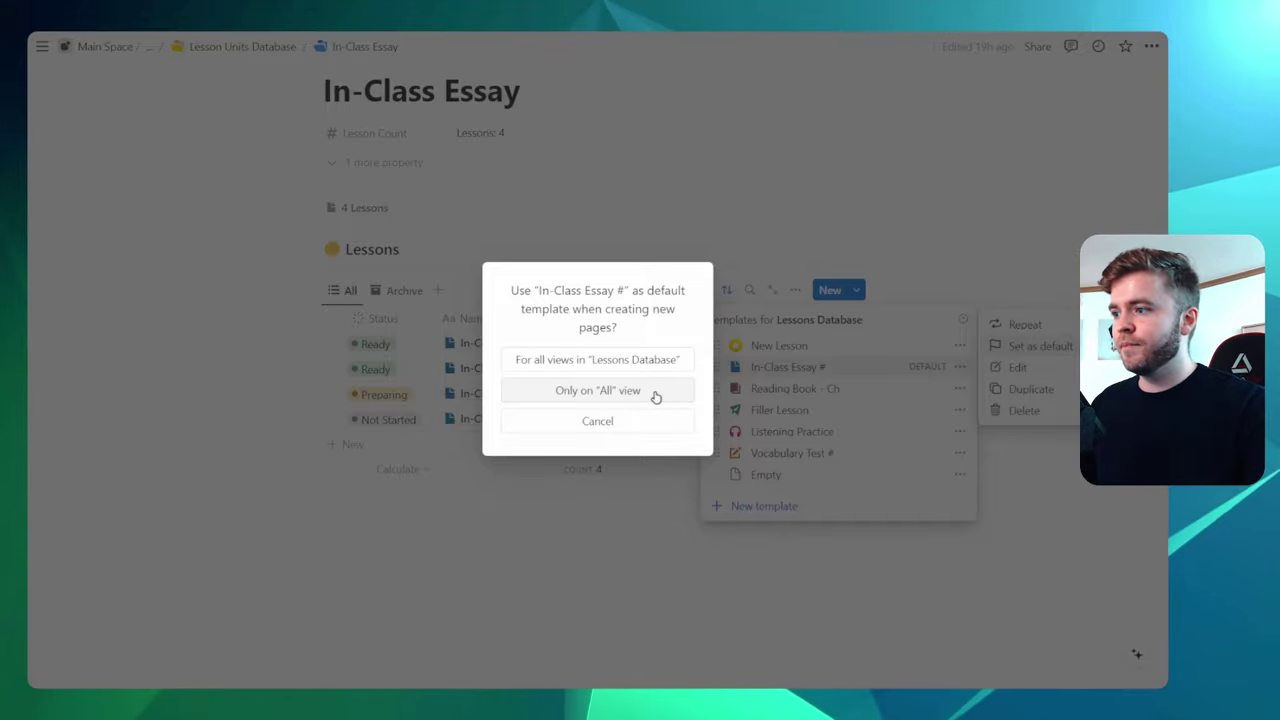
pyautogui.click(640, 391)
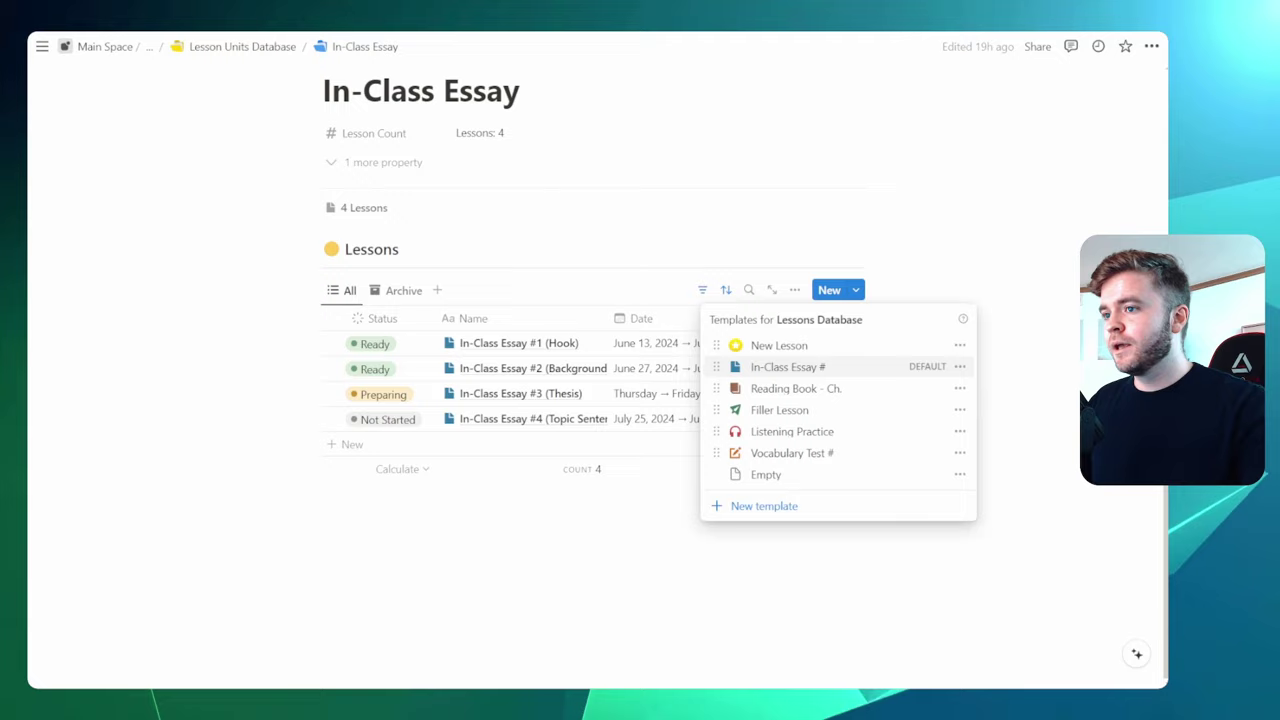
# Add a new lesson row to the In-Class Essay table using the default template
pyautogui.press('Escape')
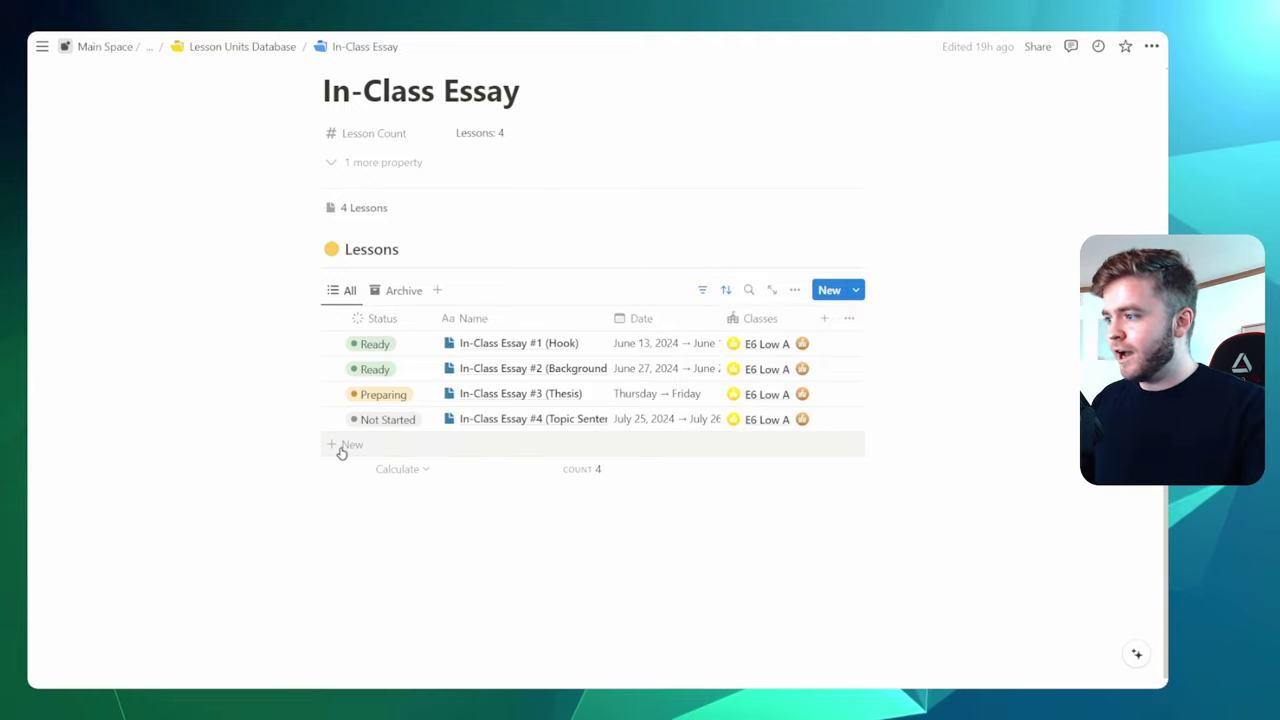
pyautogui.click(340, 448)
pyautogui.press('Escape')
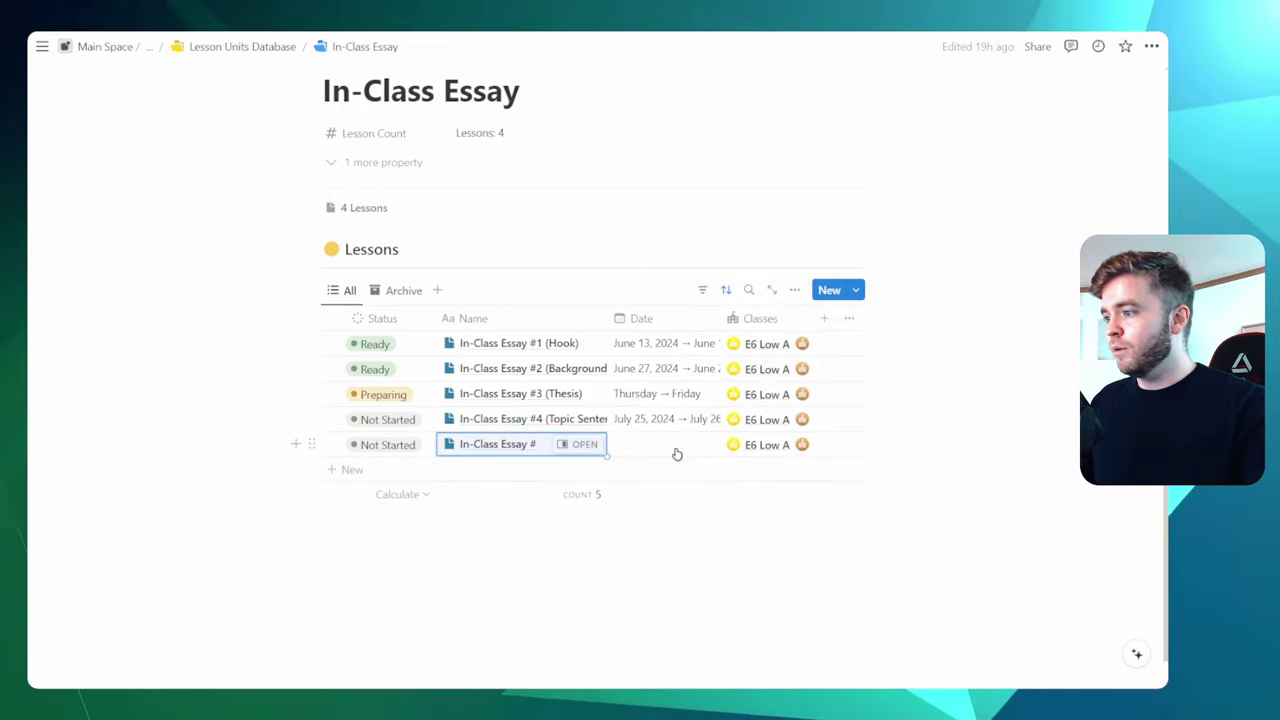
# Inspect the new lesson in side peek, including its GPT Essay Prompt, then close it
pyautogui.click(578, 447)
pyautogui.scroll(-3, 794, 409)
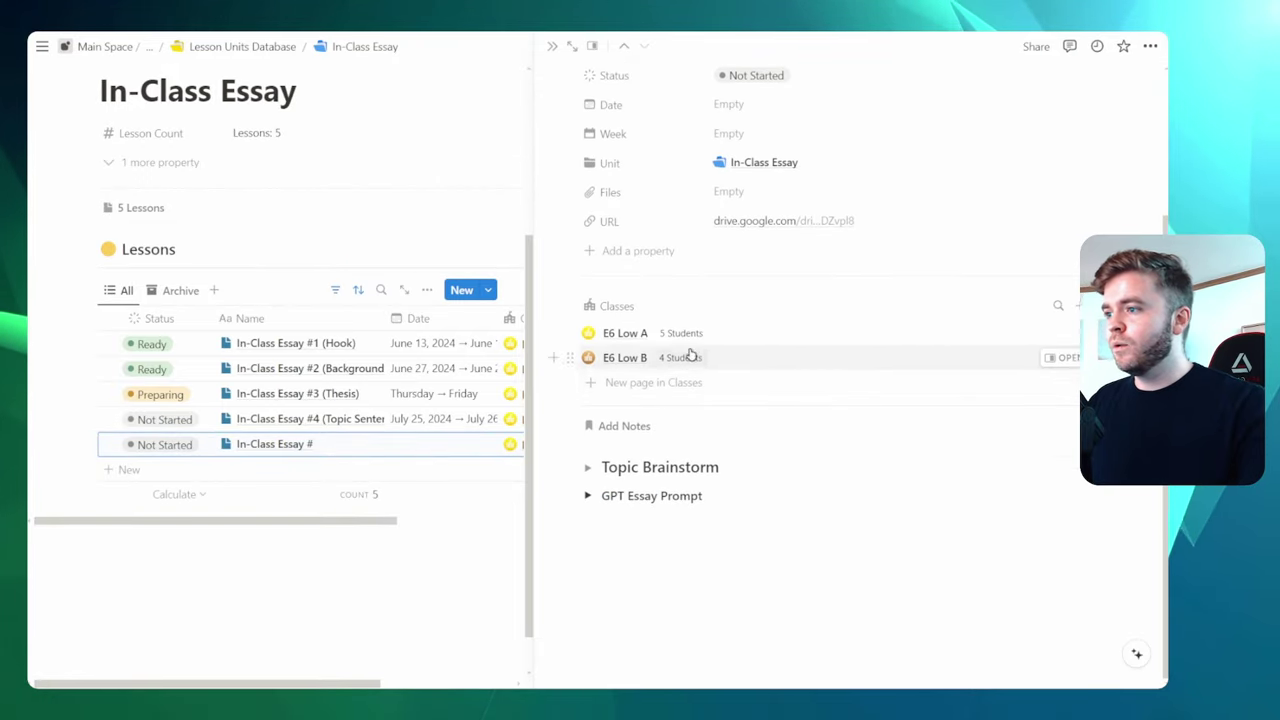
pyautogui.scroll(3, 770, 360)
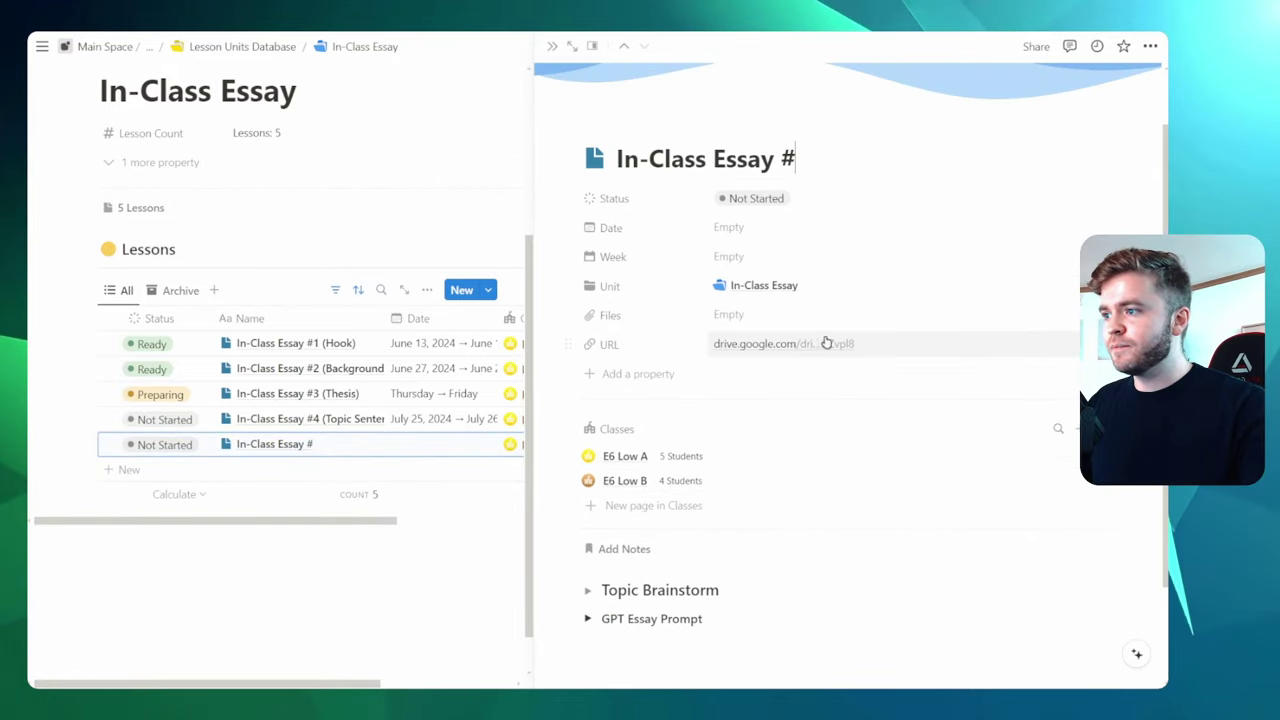
pyautogui.scroll(-2, 785, 353)
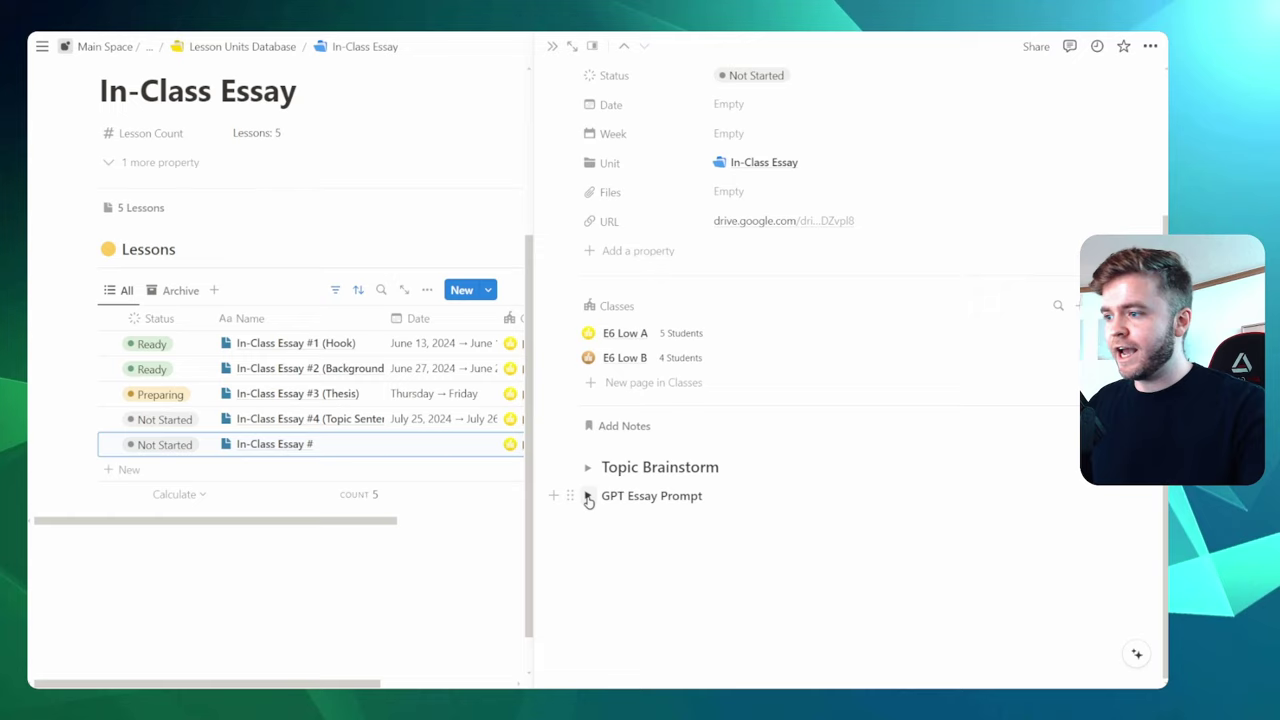
pyautogui.click(588, 497)
pyautogui.click(588, 497)
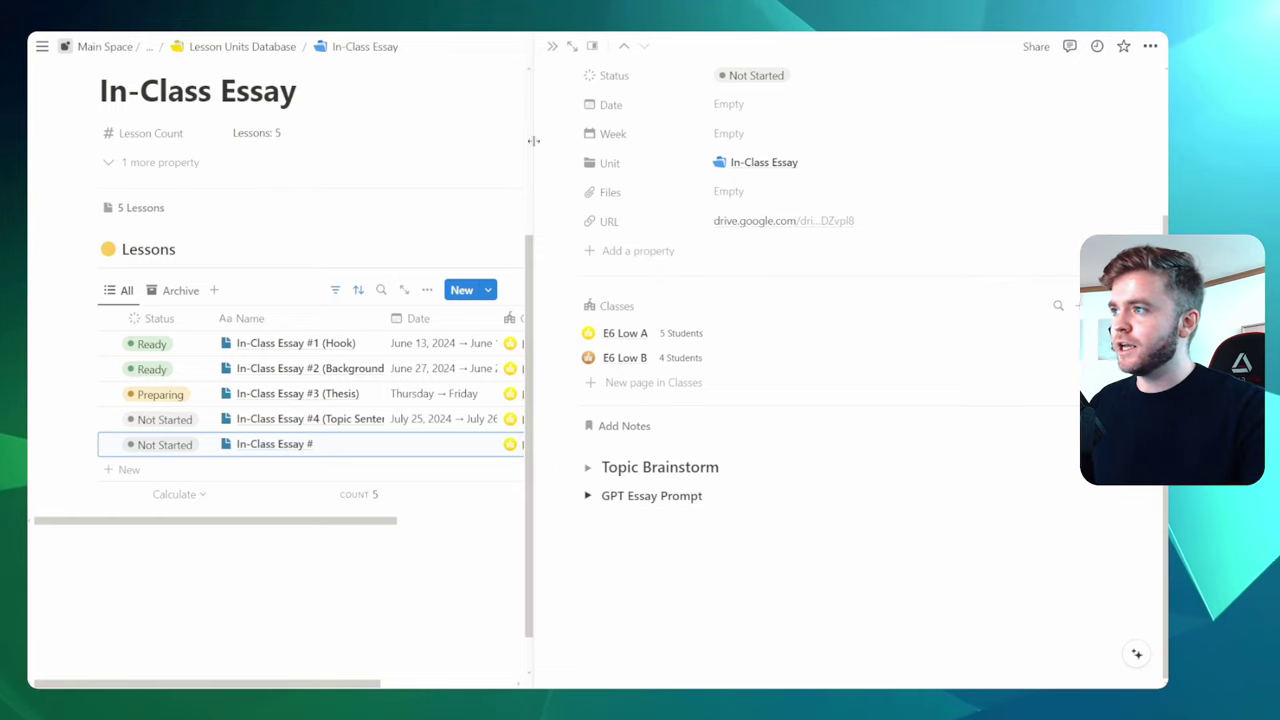
pyautogui.click(552, 47)
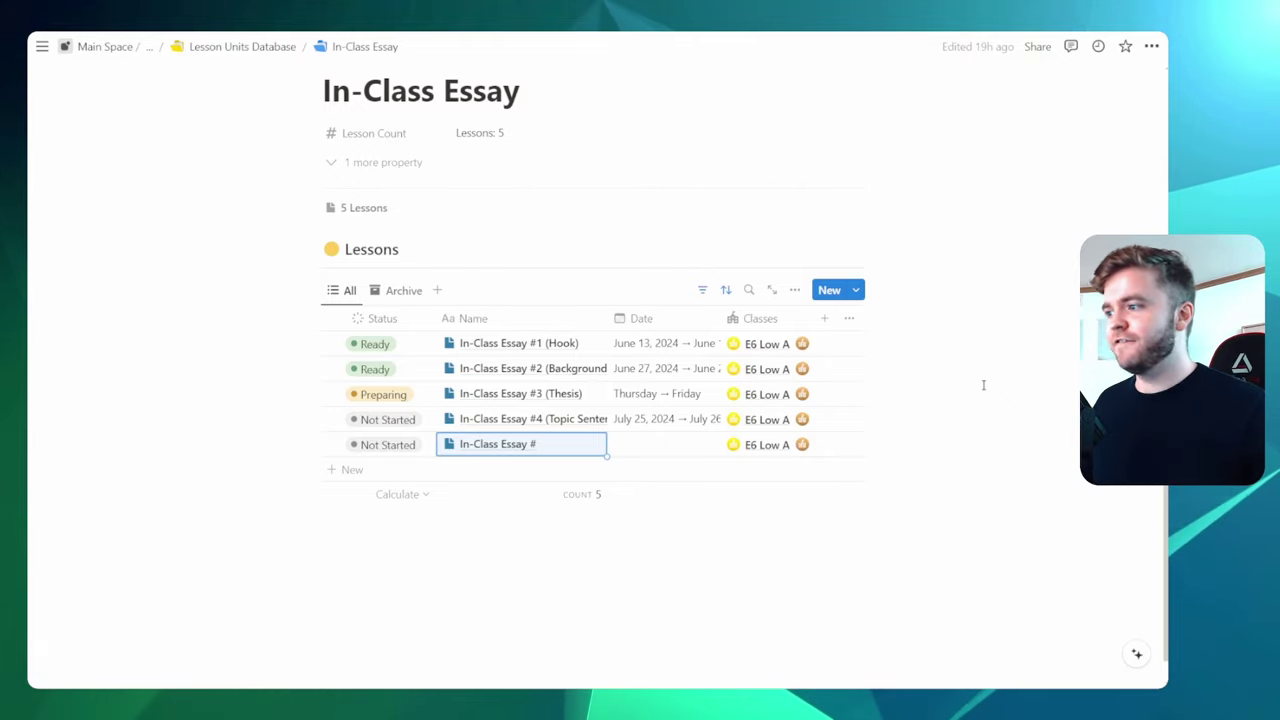
pyautogui.scroll(1, 979, 360)
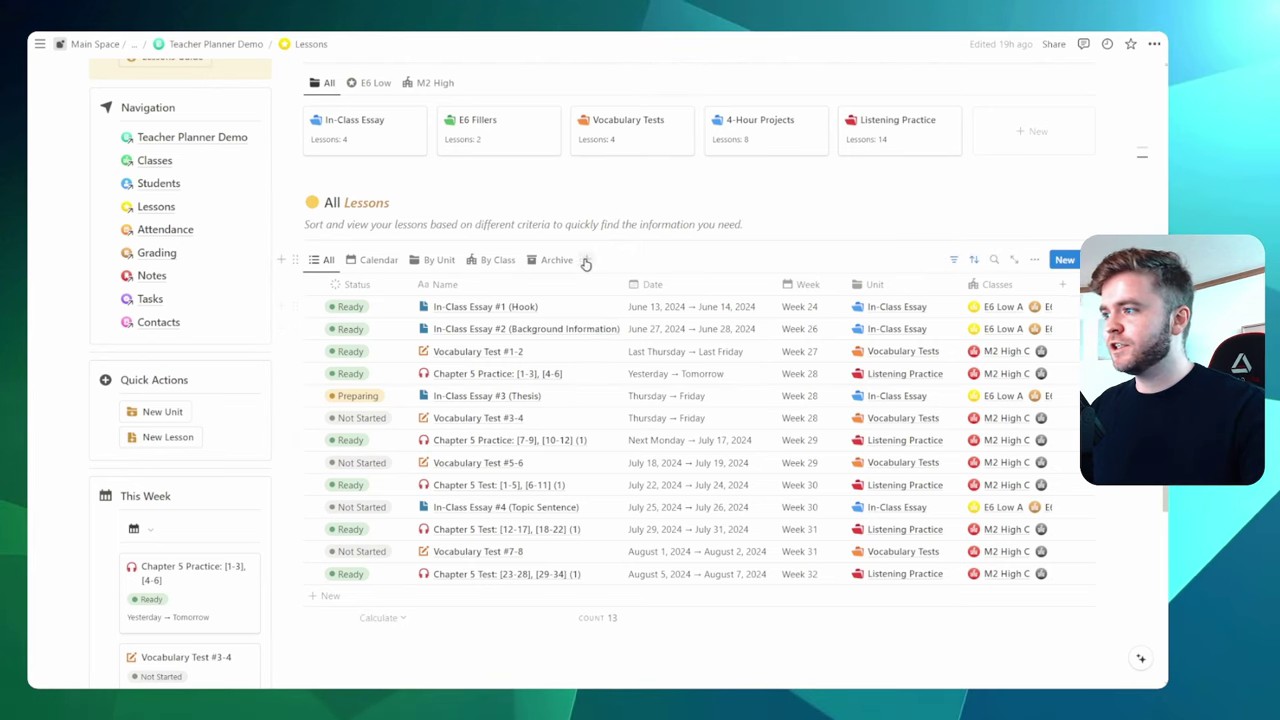
pyautogui.hotkey('ctrl', '+')
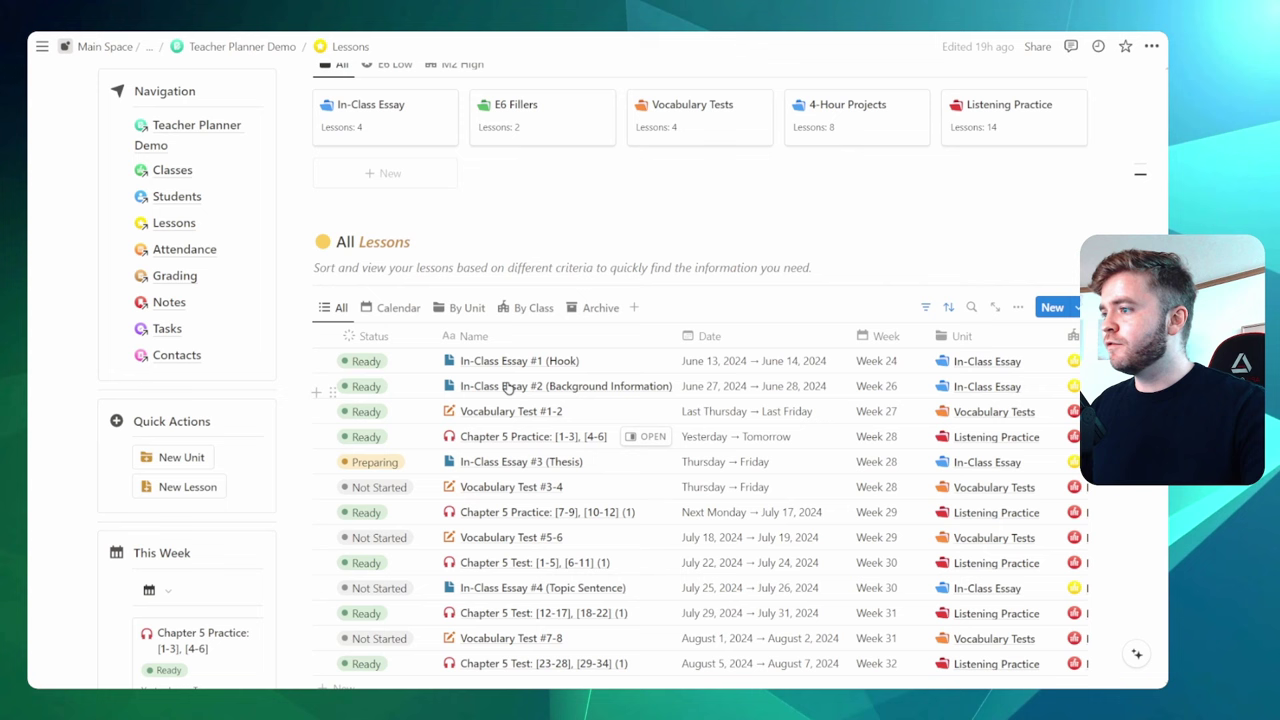
pyautogui.scroll(-2, 528, 370)
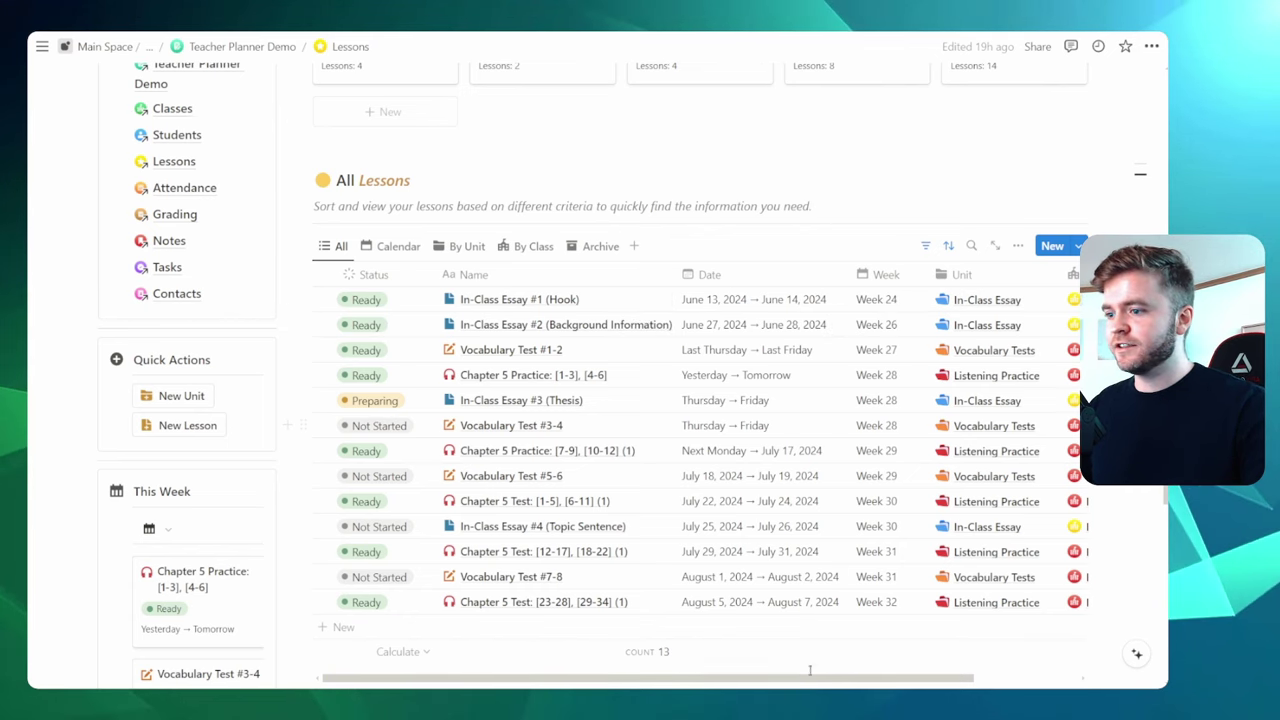
pyautogui.moveTo(838, 681); pyautogui.dragTo(940, 678)
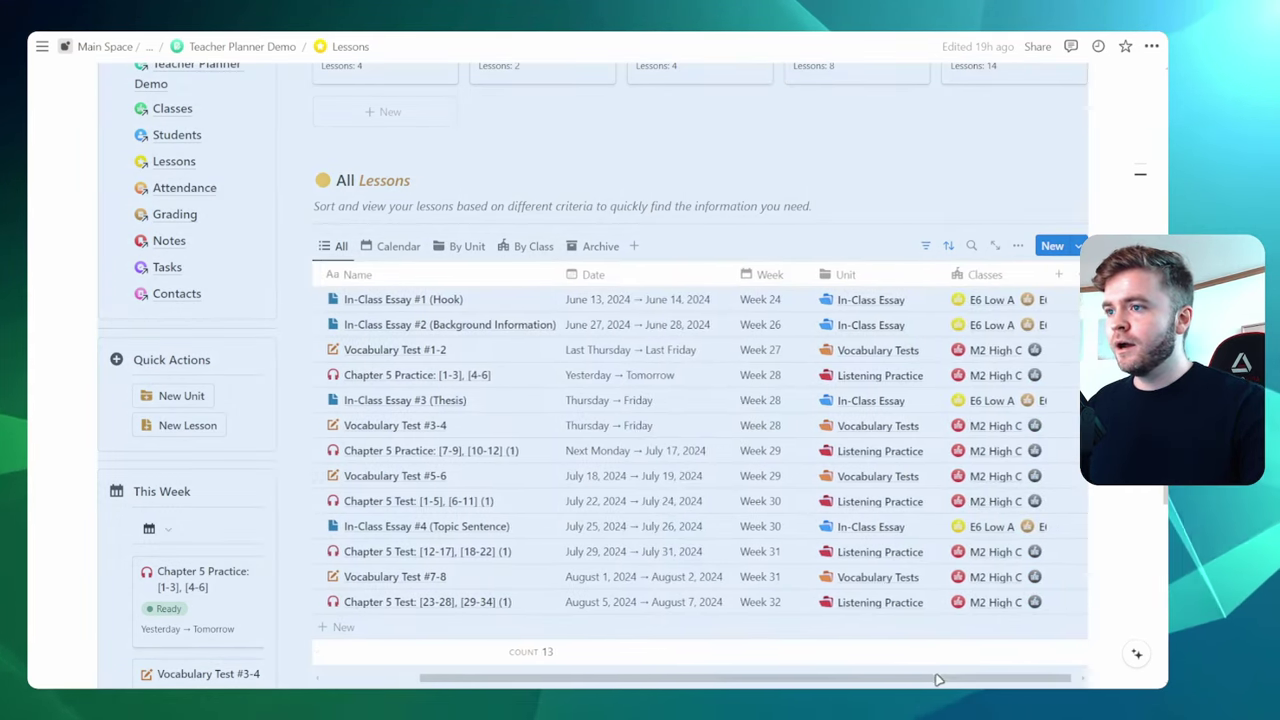
pyautogui.click(837, 207)
pyautogui.scroll(4, 876, 370)
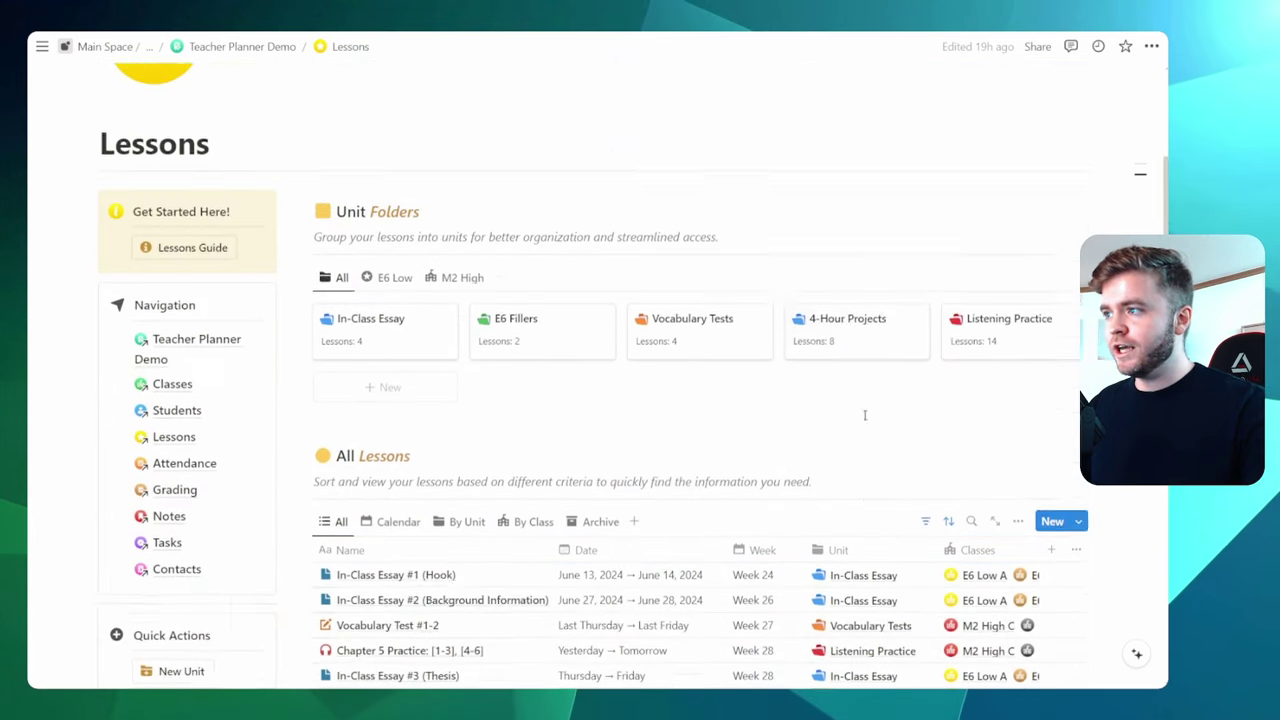
pyautogui.scroll(-3, 997, 375)
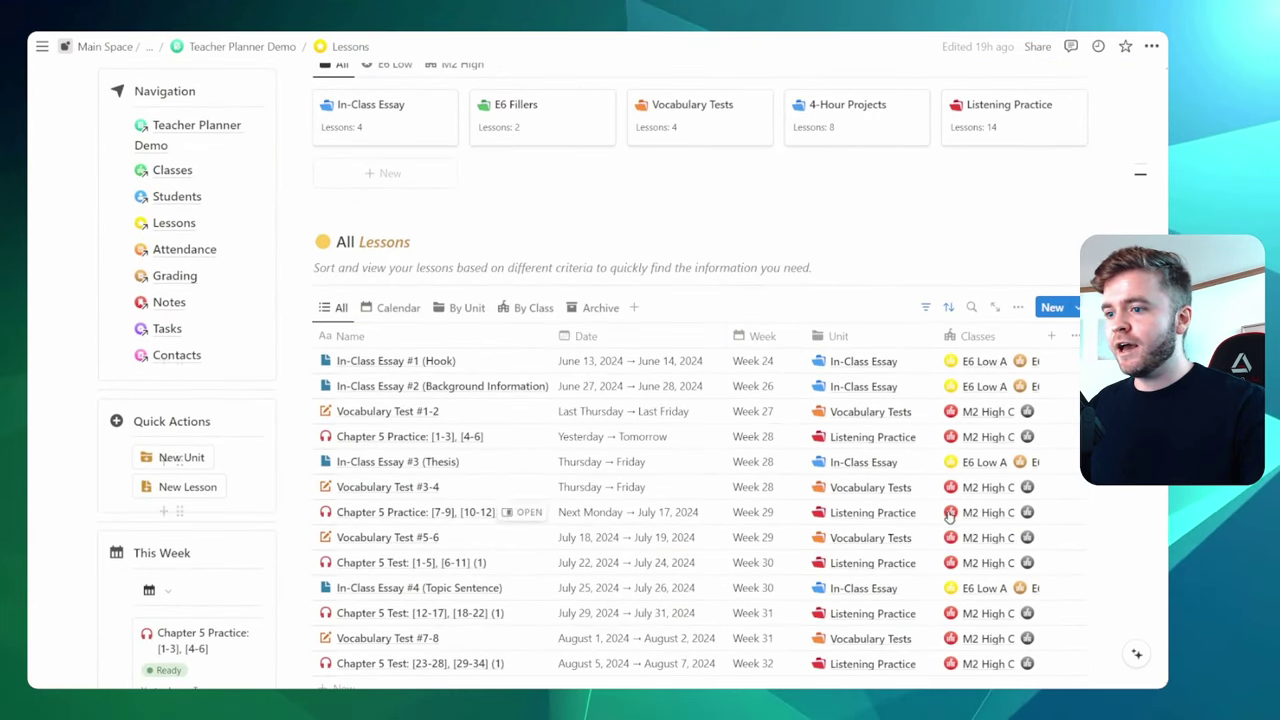
pyautogui.scroll(-1, 948, 514)
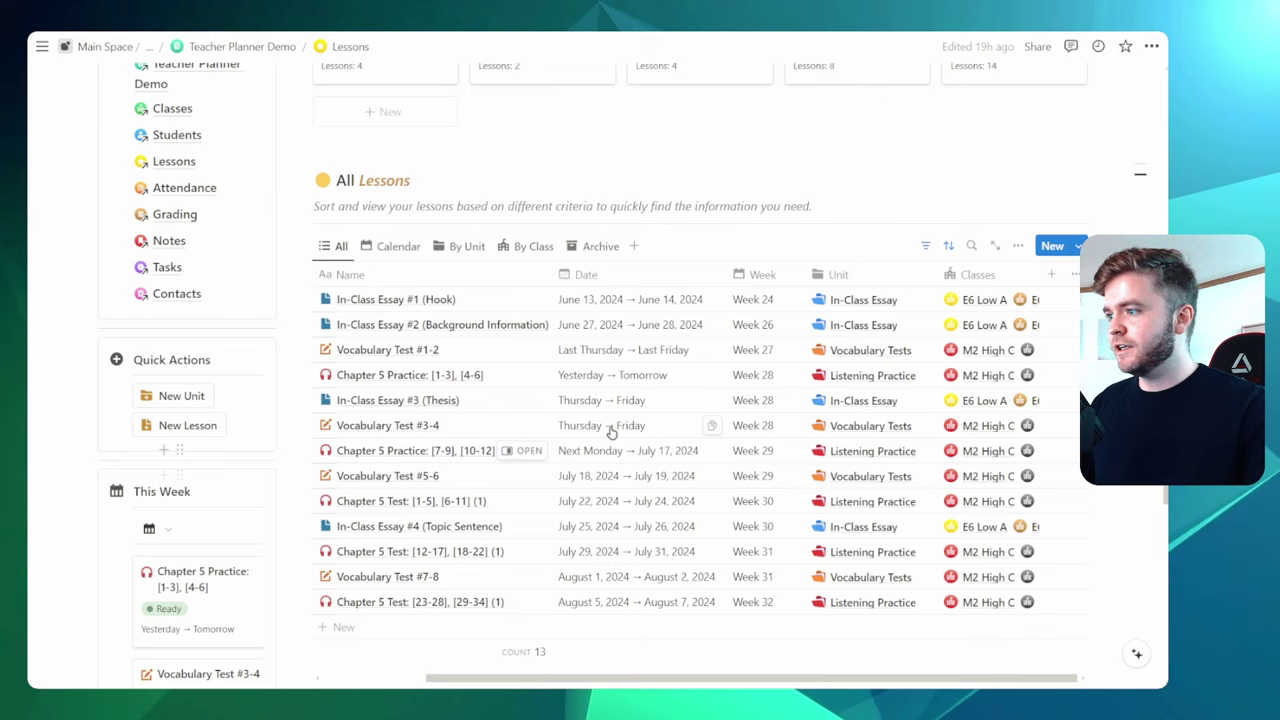
pyautogui.hotkey('ctrl', '-')
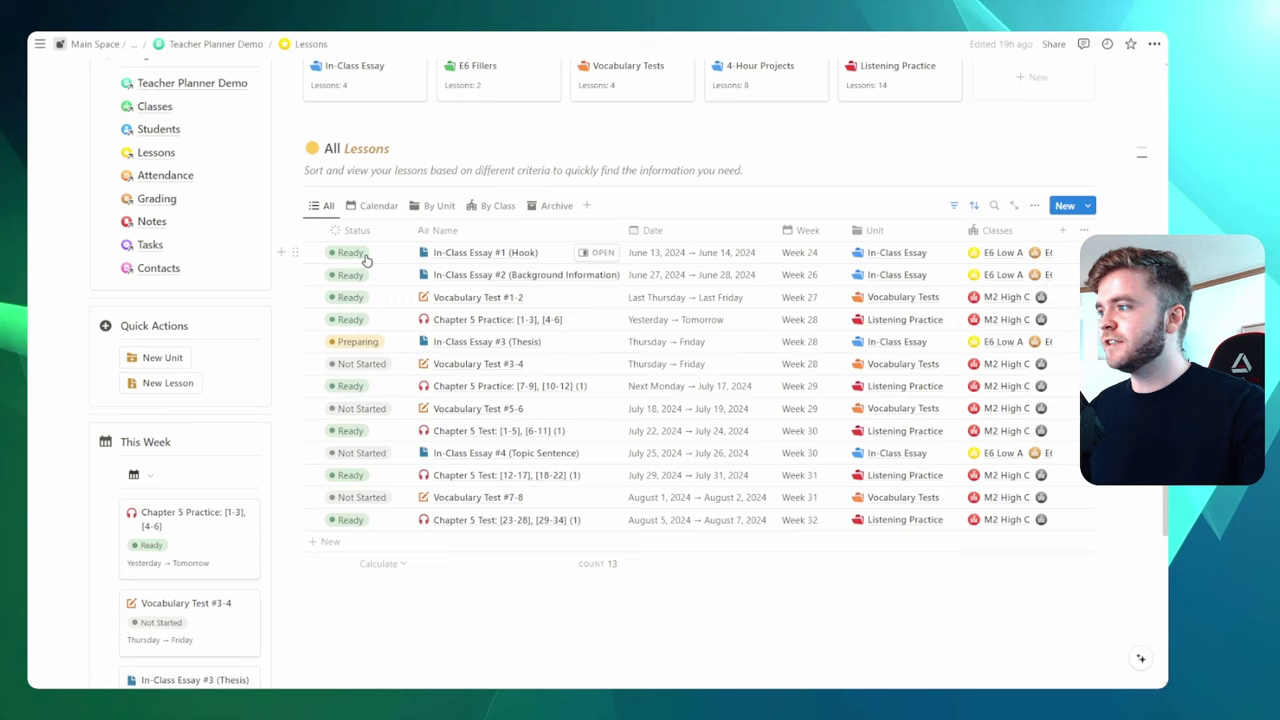
# Set In-Class Essay #1 (Hook)'s Status to Archive and switch to the Archive view
pyautogui.click(355, 256)
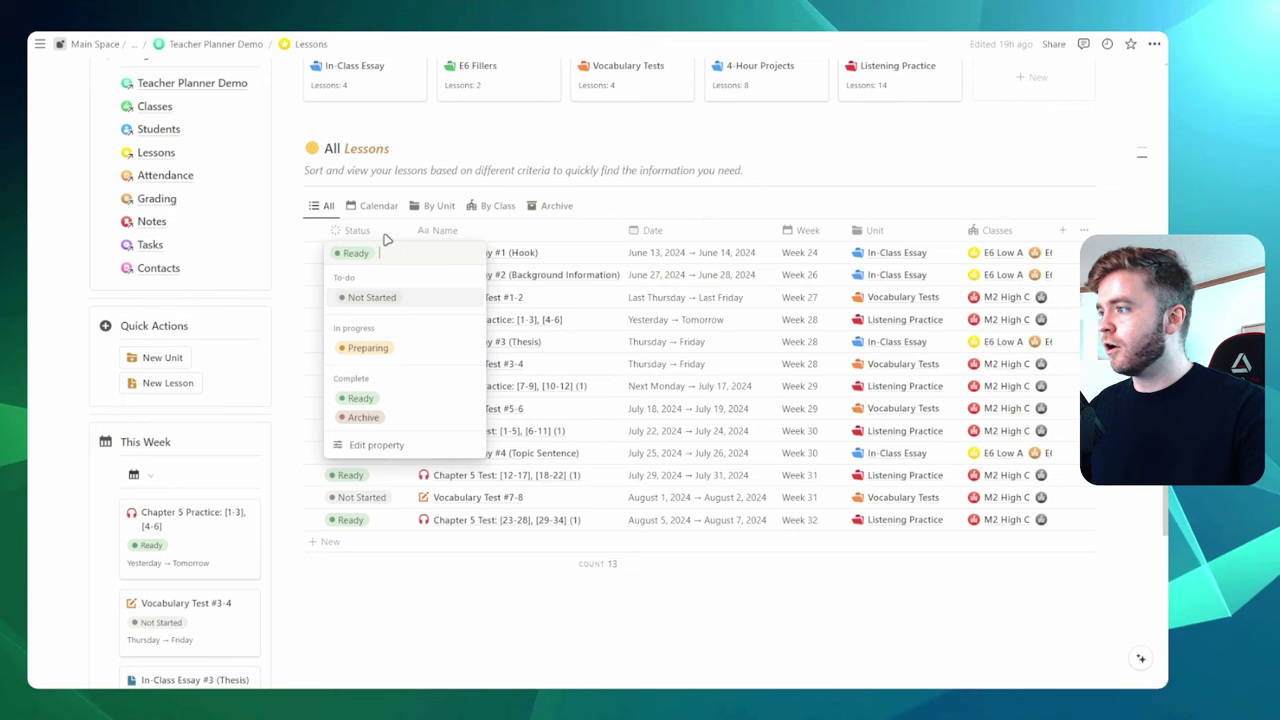
pyautogui.press('Escape')
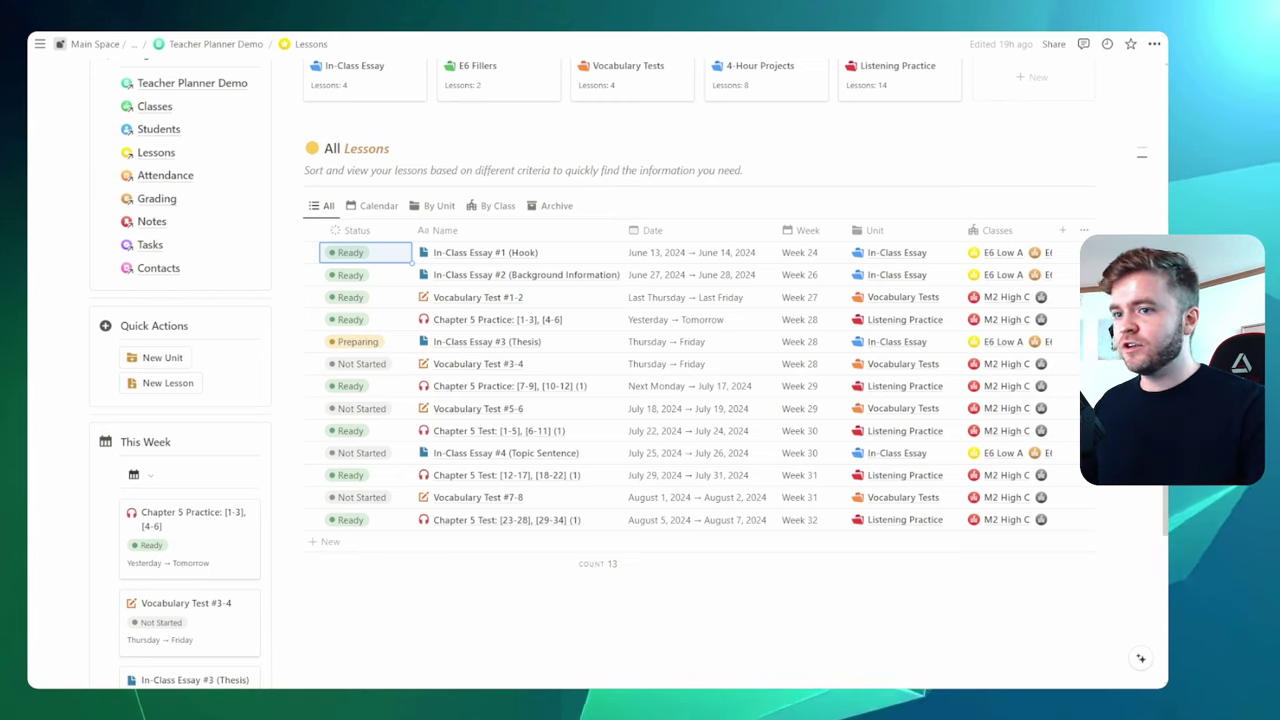
pyautogui.click(511, 170)
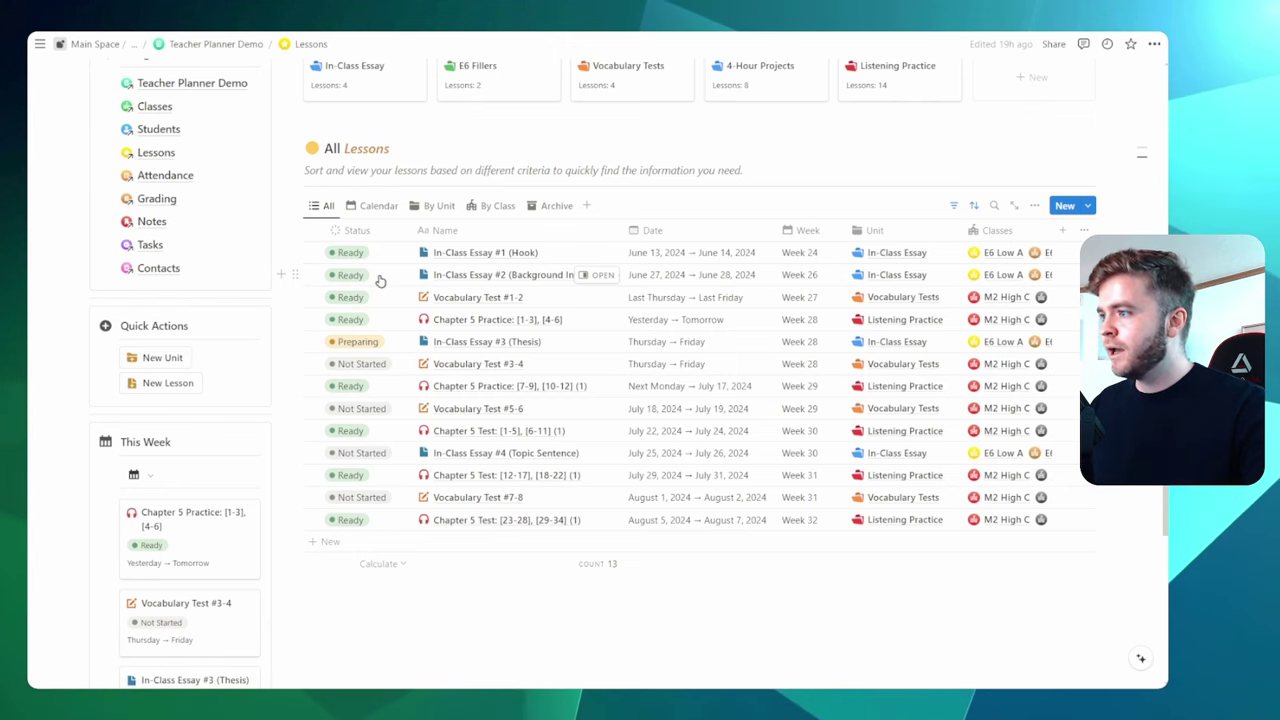
pyautogui.hotkey('ctrl', '+')
pyautogui.hotkey('ctrl', '+')
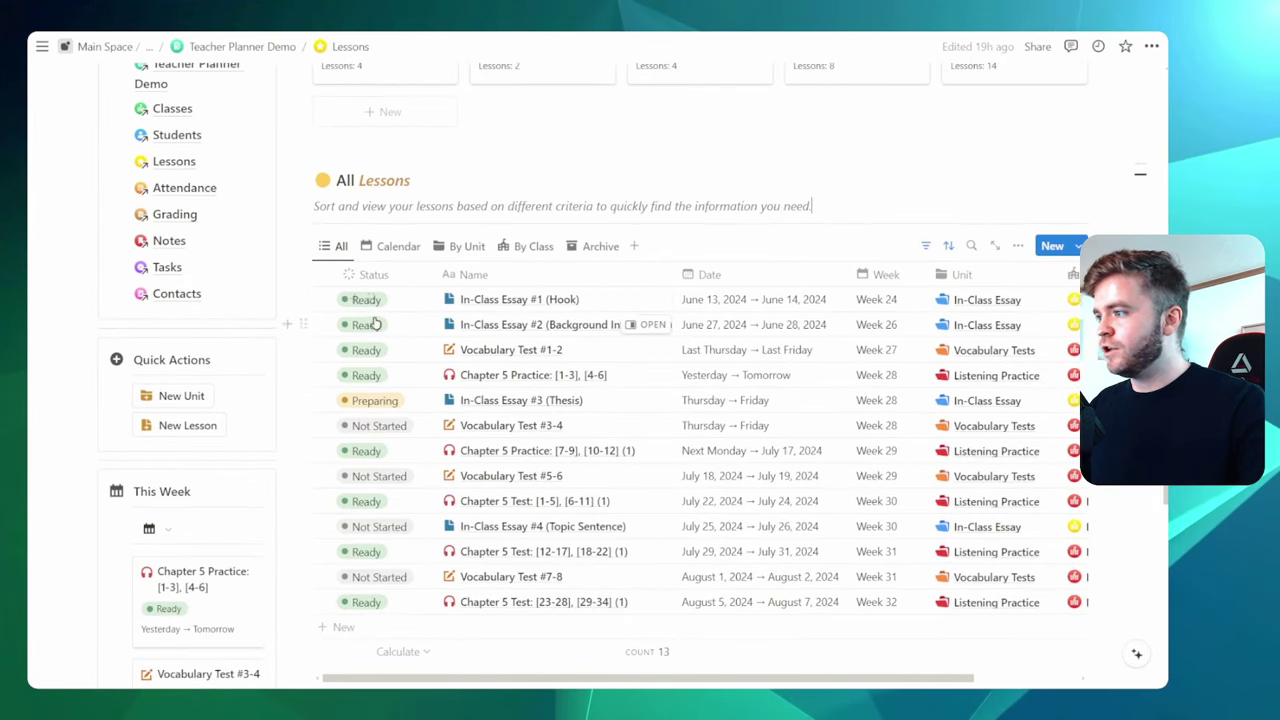
pyautogui.scroll(-1, 421, 270)
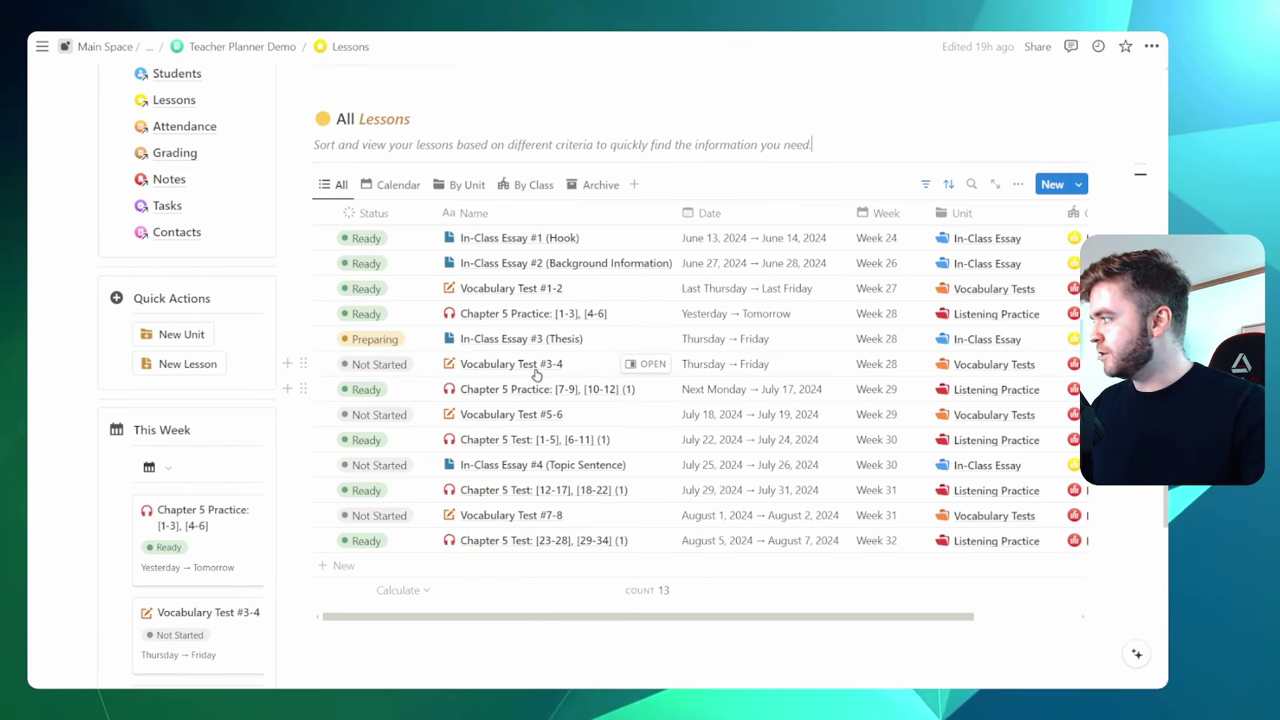
pyautogui.hotkey('ctrl', '-')
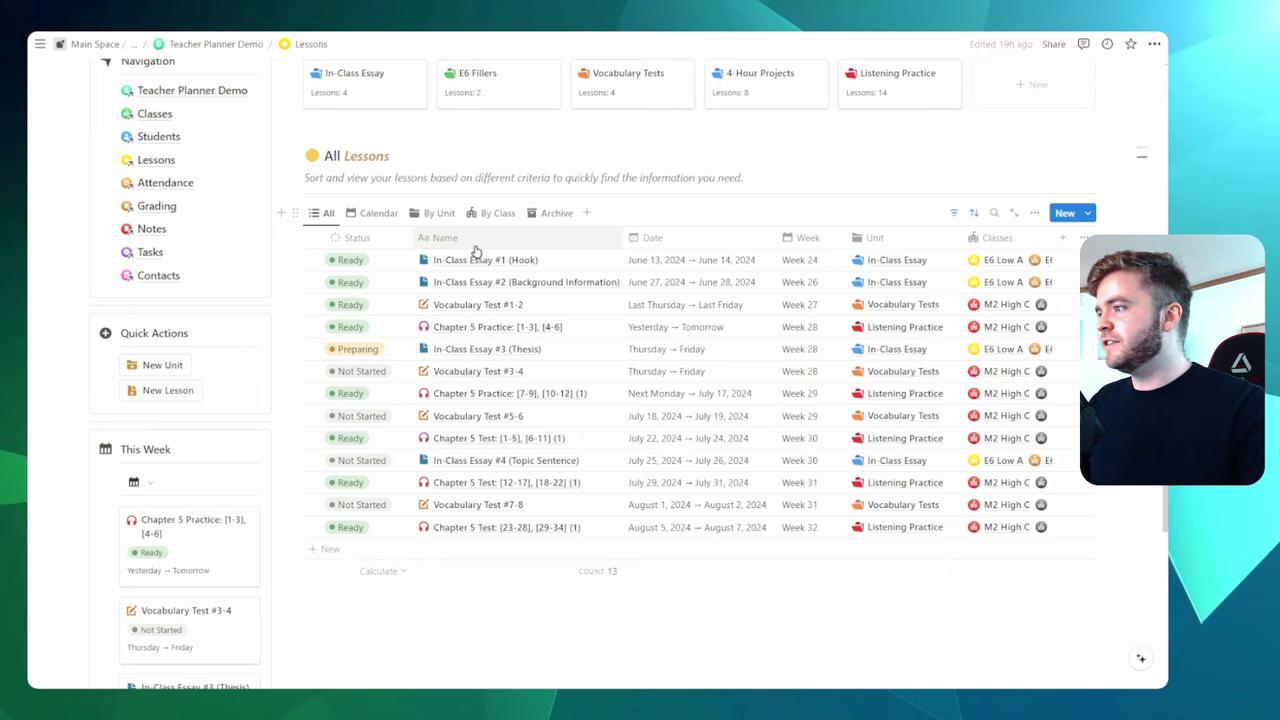
pyautogui.click(353, 261)
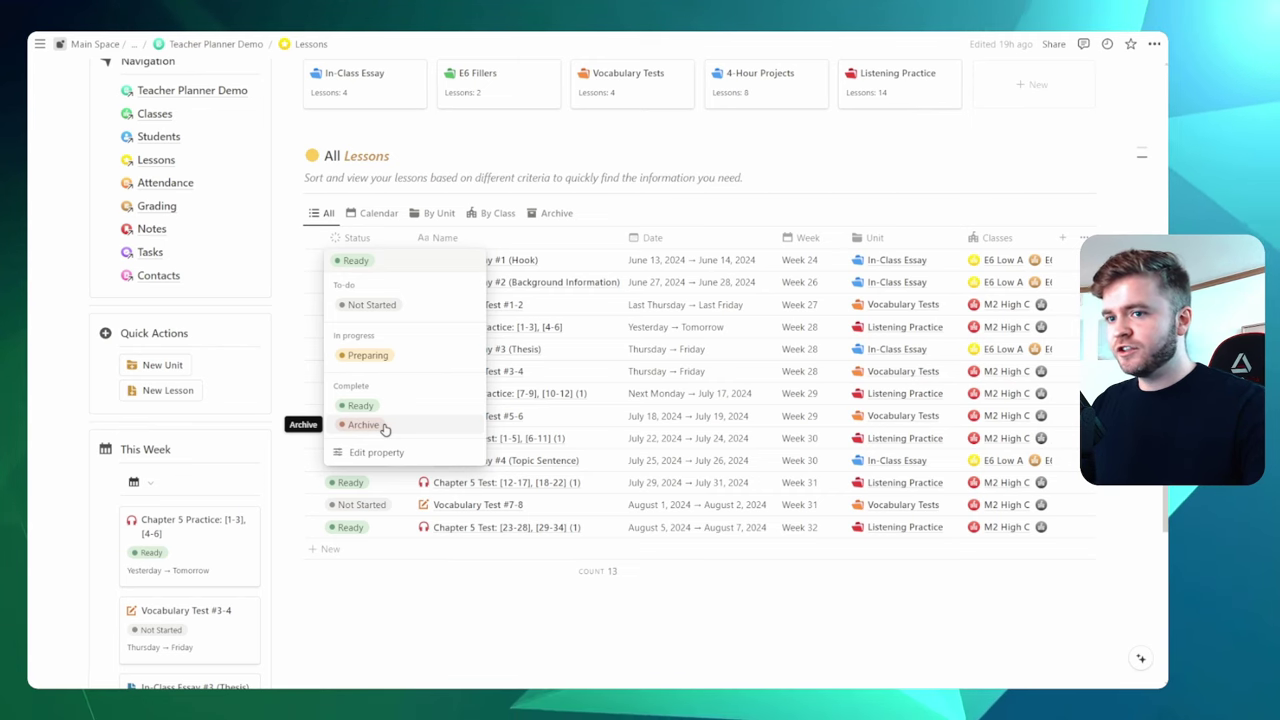
pyautogui.click(385, 426)
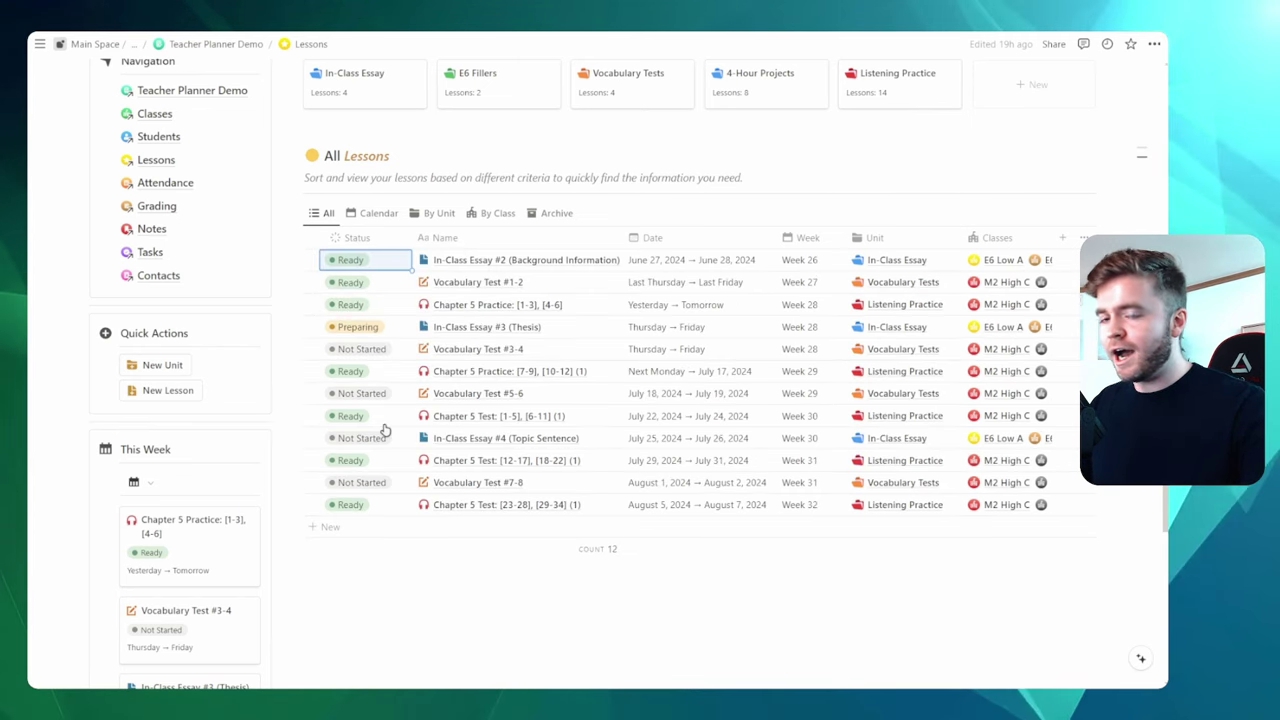
pyautogui.click(765, 170)
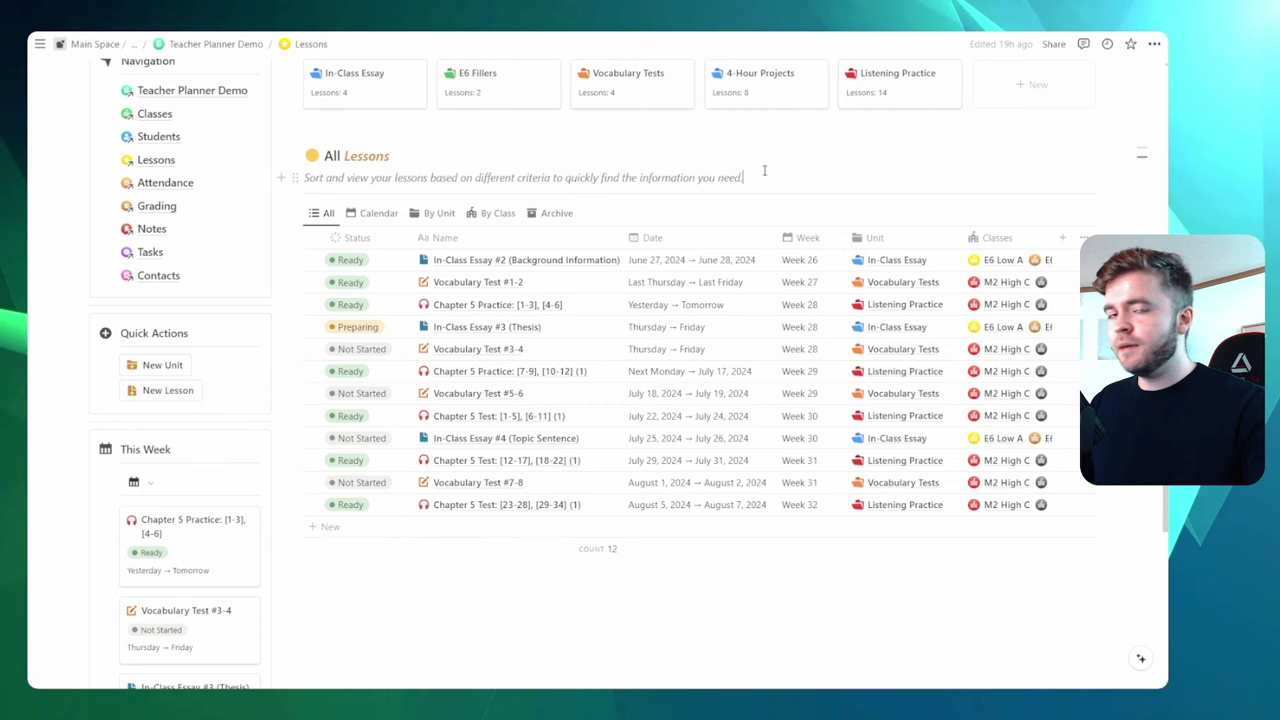
pyautogui.click(550, 214)
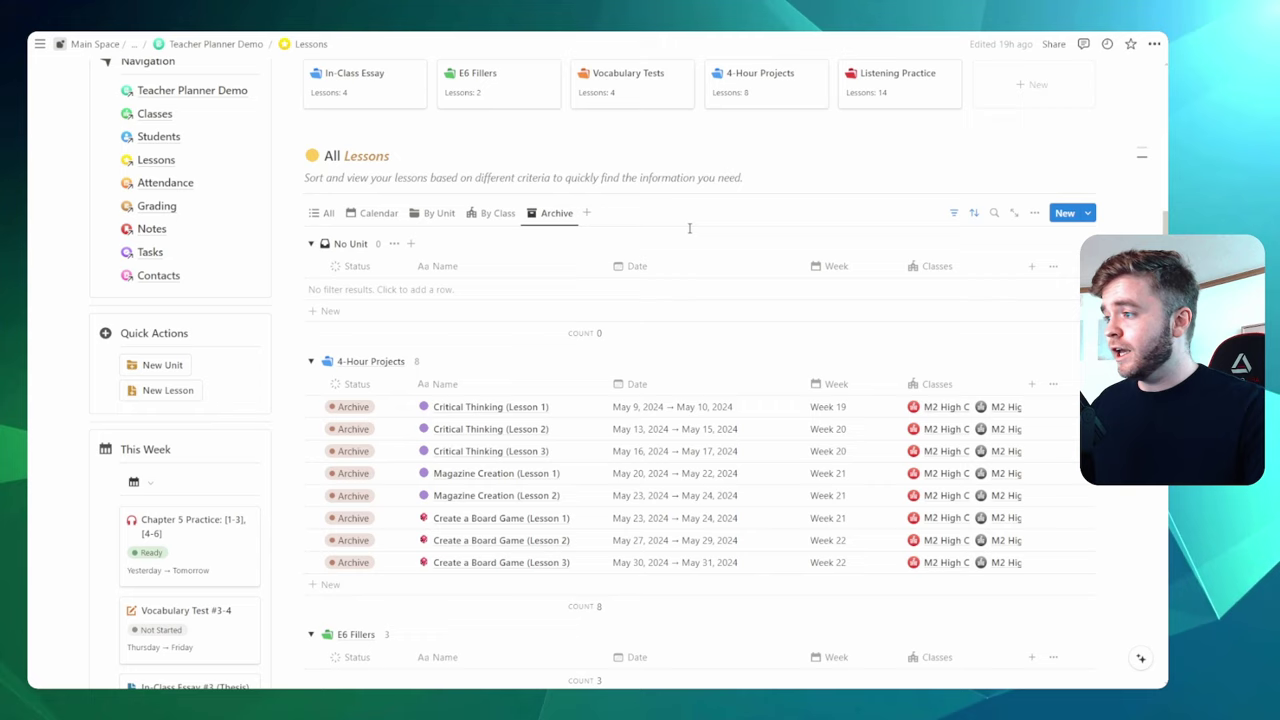
# Collapse the In-Class Essay, Listening Practice and E6 Fillers archive groups, keeping 4-Hour Projects open
pyautogui.scroll(-3, 689, 228)
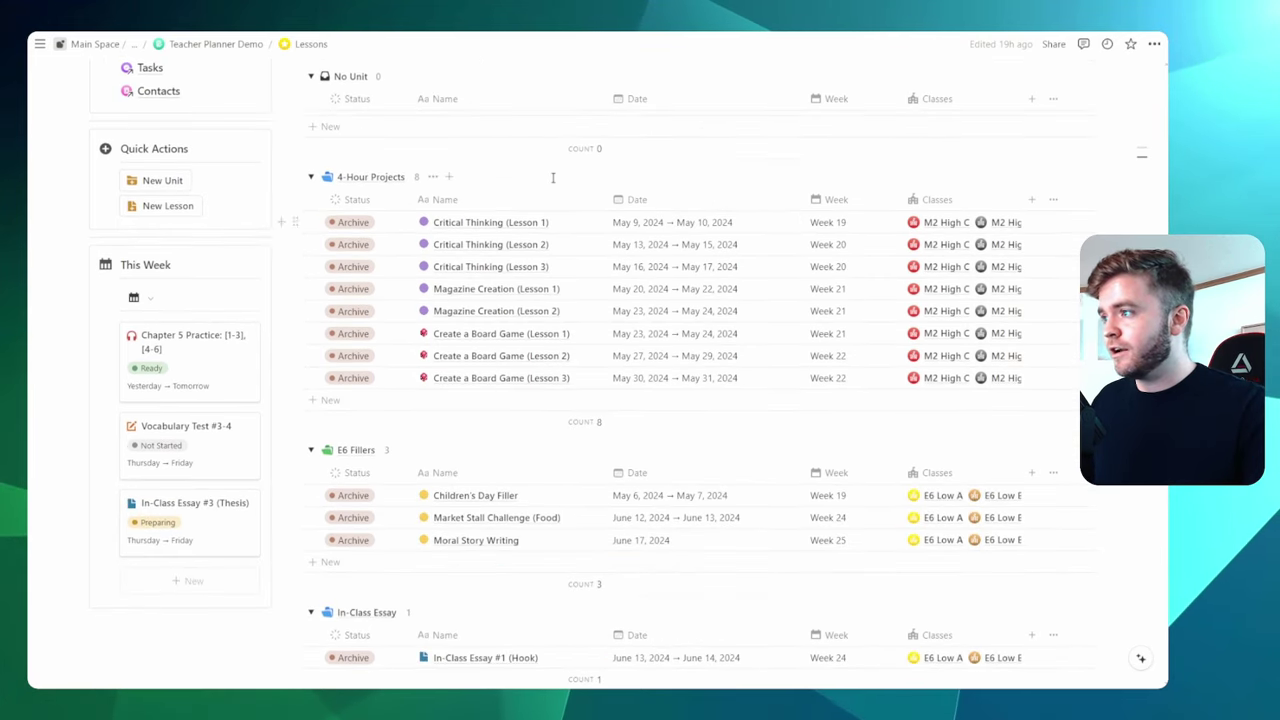
pyautogui.scroll(1, 552, 177)
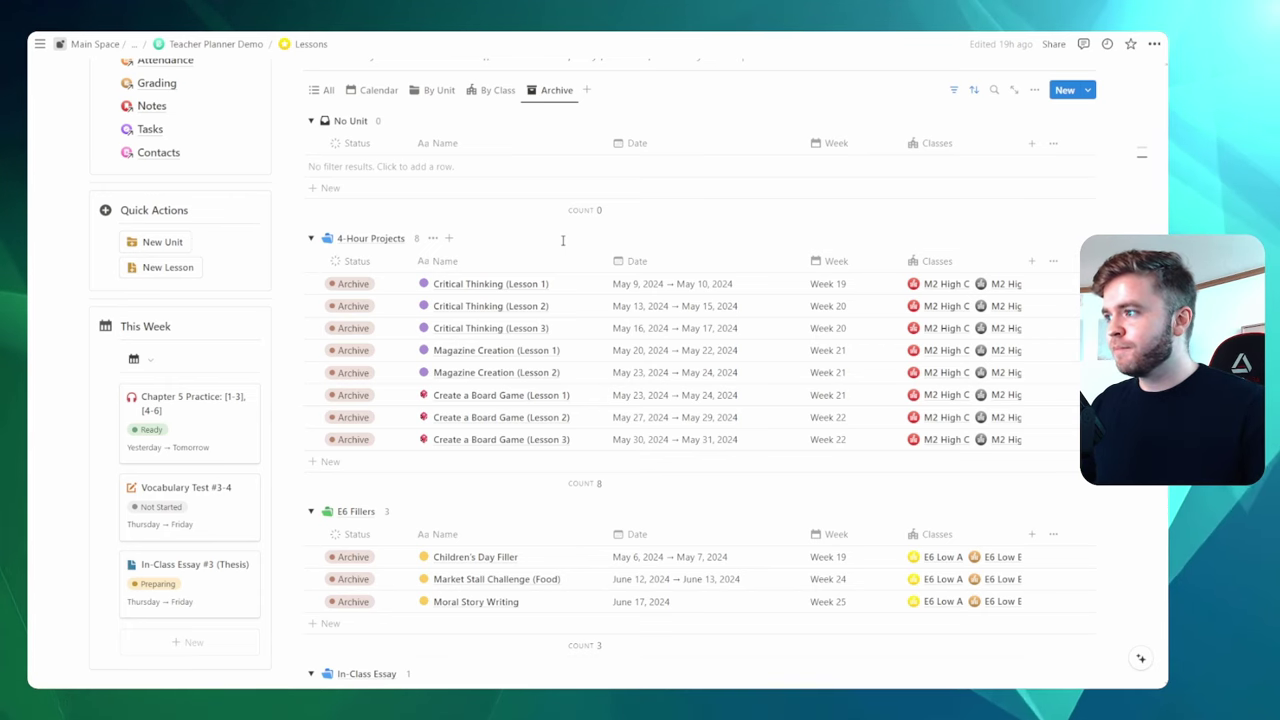
pyautogui.scroll(-3, 560, 242)
pyautogui.scroll(-4, 523, 236)
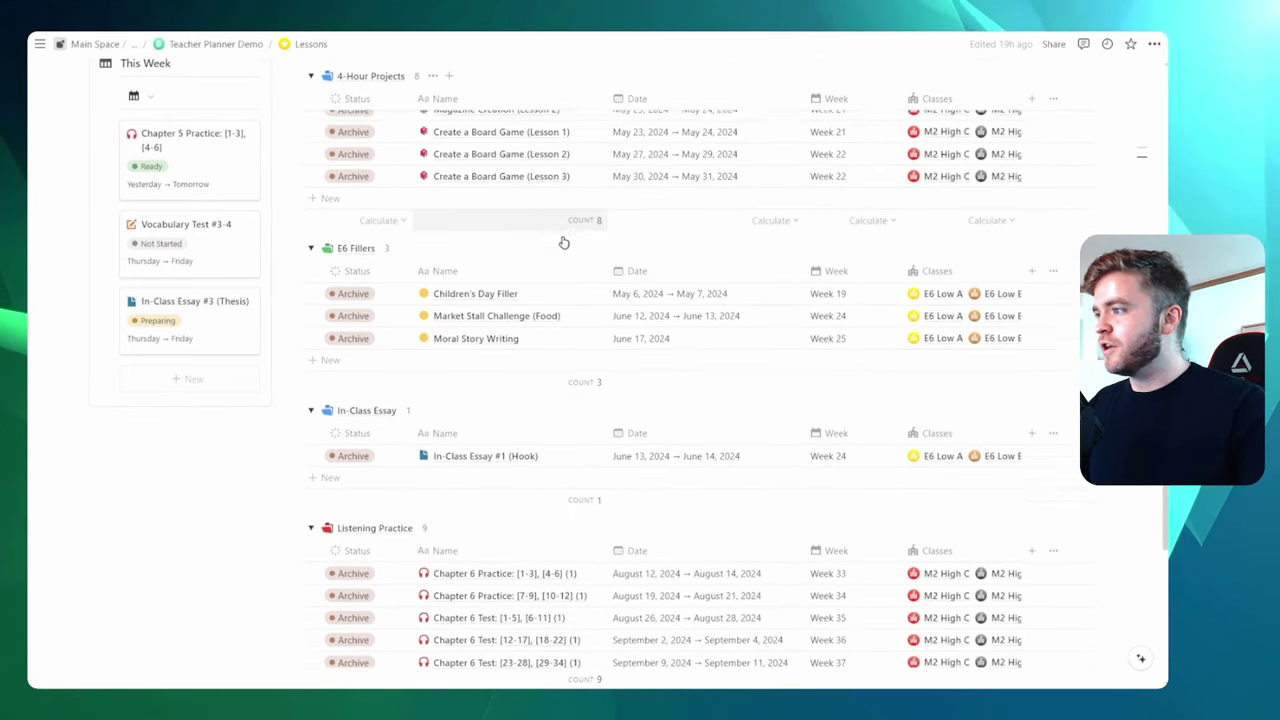
pyautogui.click(312, 245)
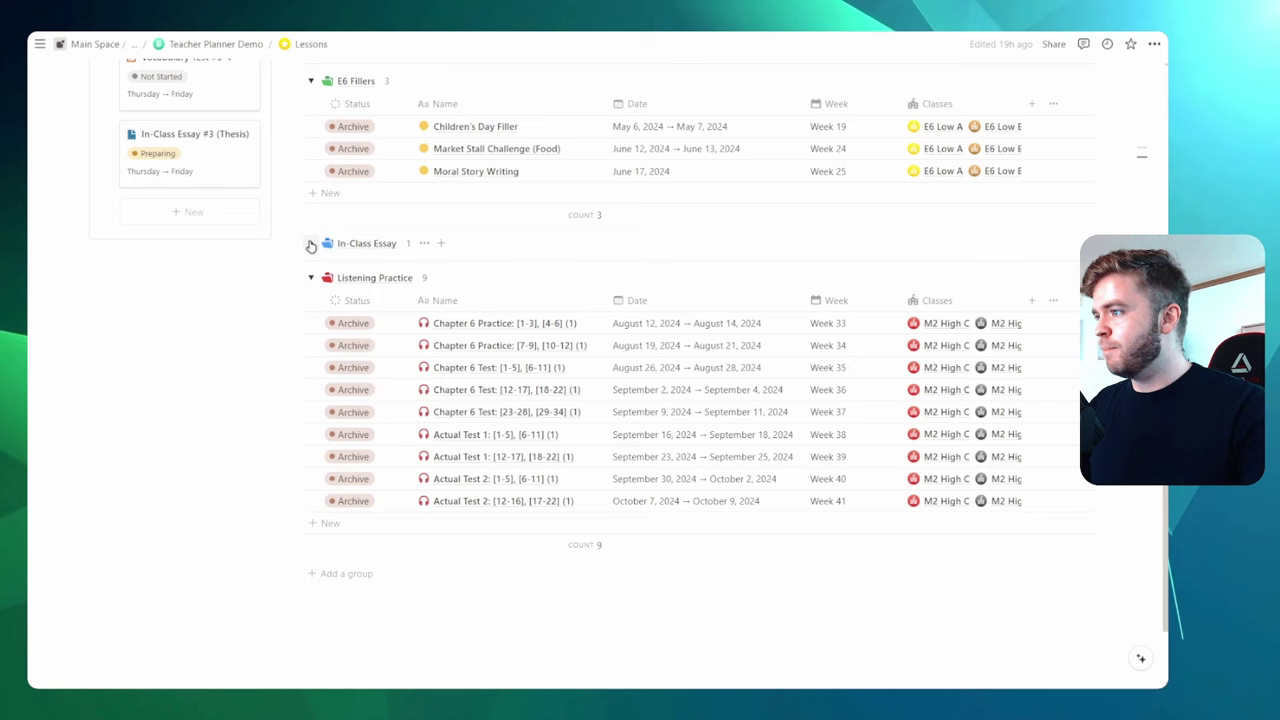
pyautogui.click(313, 280)
pyautogui.scroll(2, 315, 340)
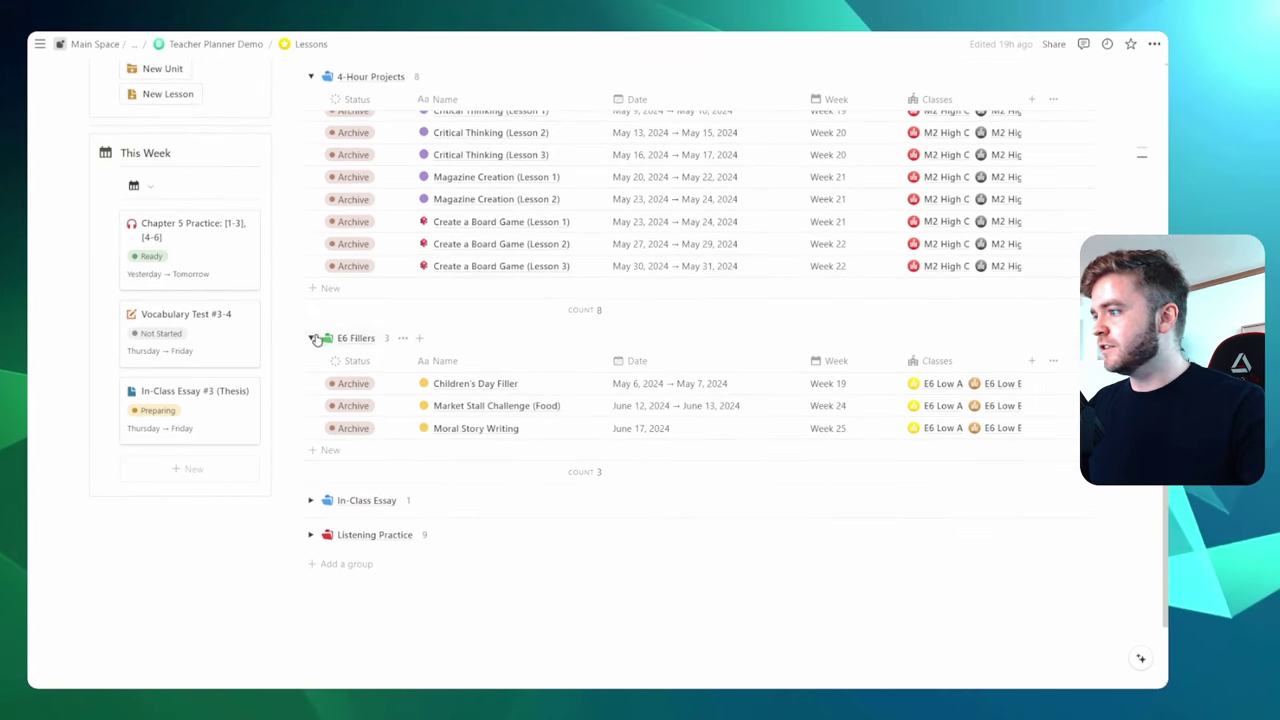
pyautogui.click(312, 339)
pyautogui.scroll(3, 540, 300)
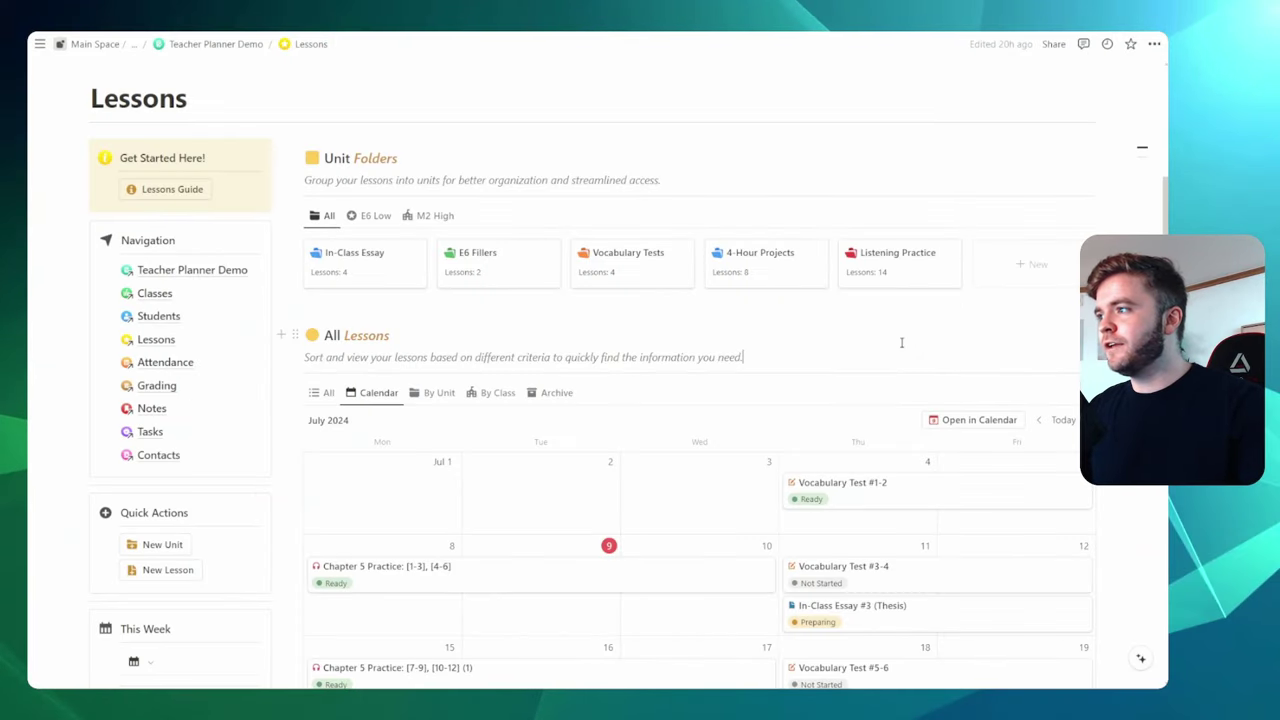
# Create a 'Reading Book' unit from the New Lesson Unit (Brown) template and open it full page
pyautogui.click(1014, 270)
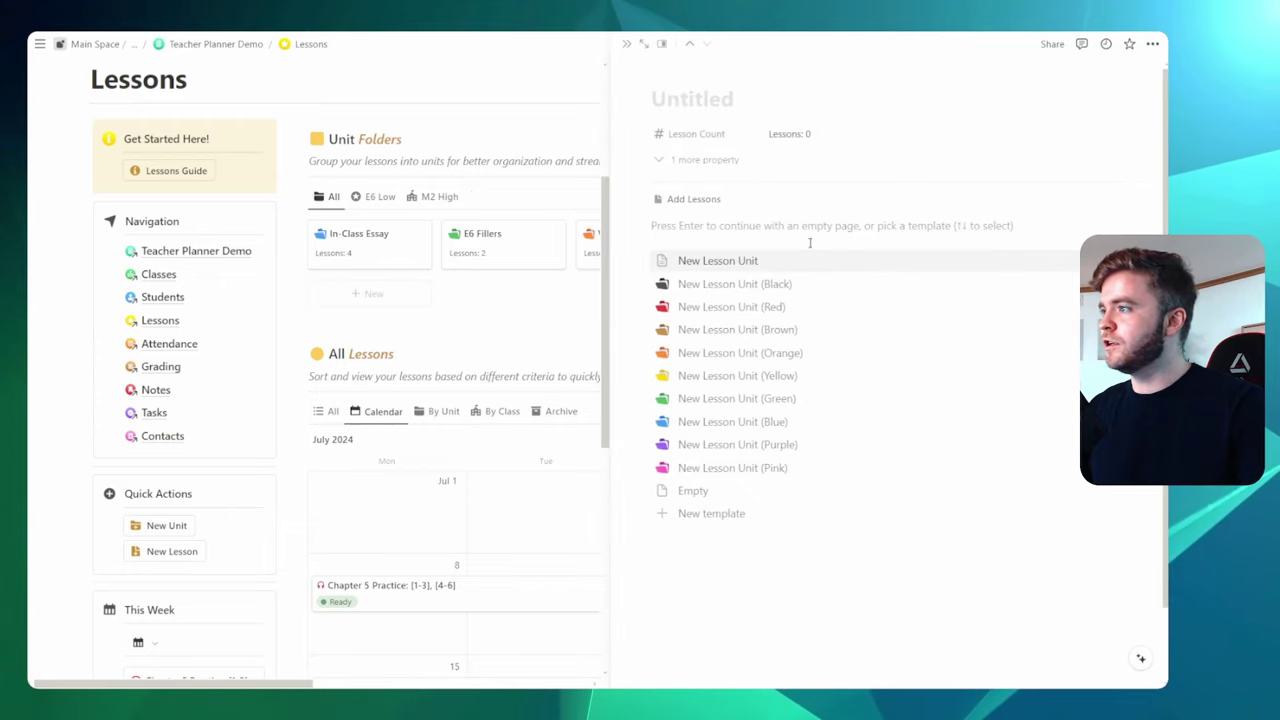
pyautogui.click(695, 97)
pyautogui.write('Reading Book')
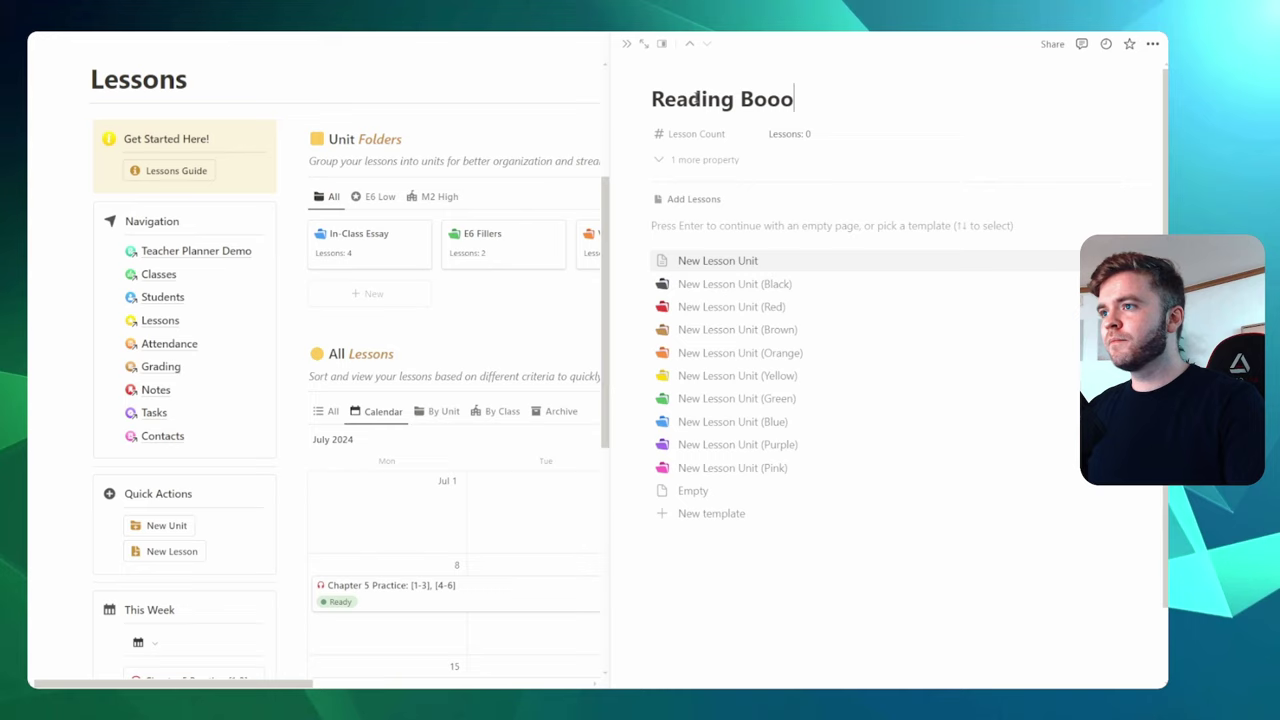
pyautogui.click(791, 330)
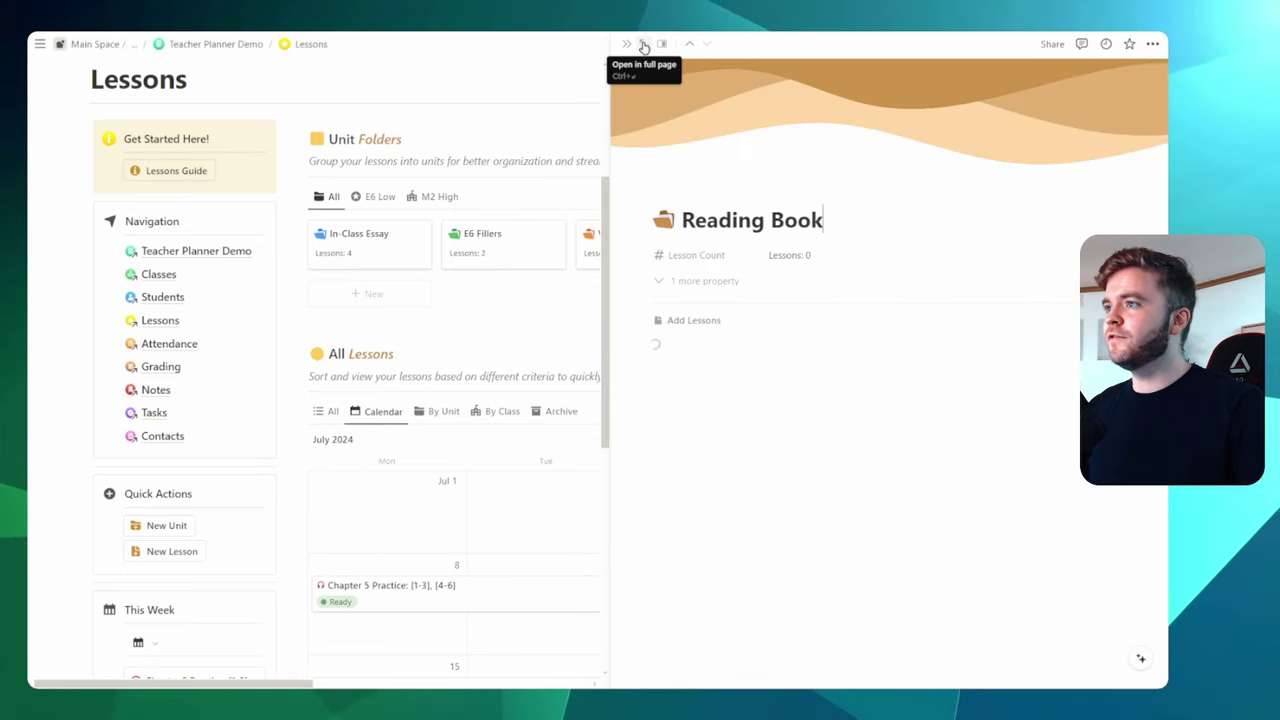
pyautogui.click(644, 46)
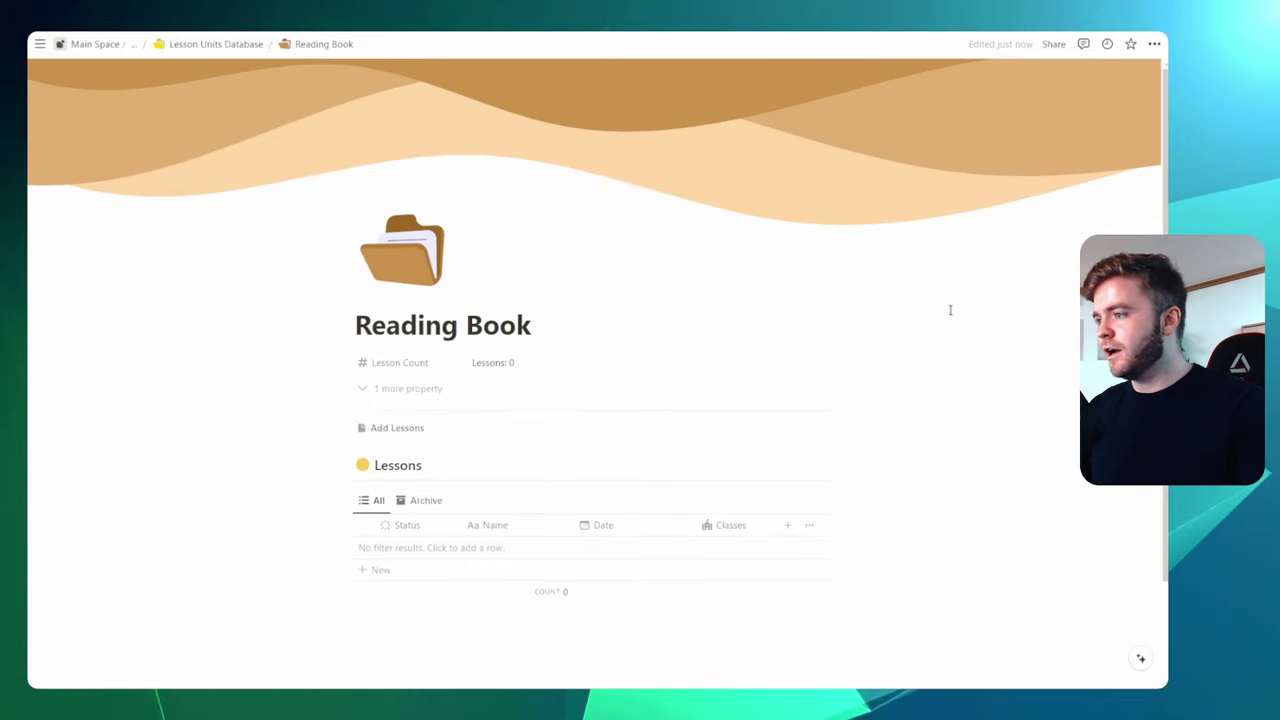
# Create a new lesson template titled 'Reading Book - Ch.' linked to the Reading Book unit
pyautogui.scroll(-1, 950, 310)
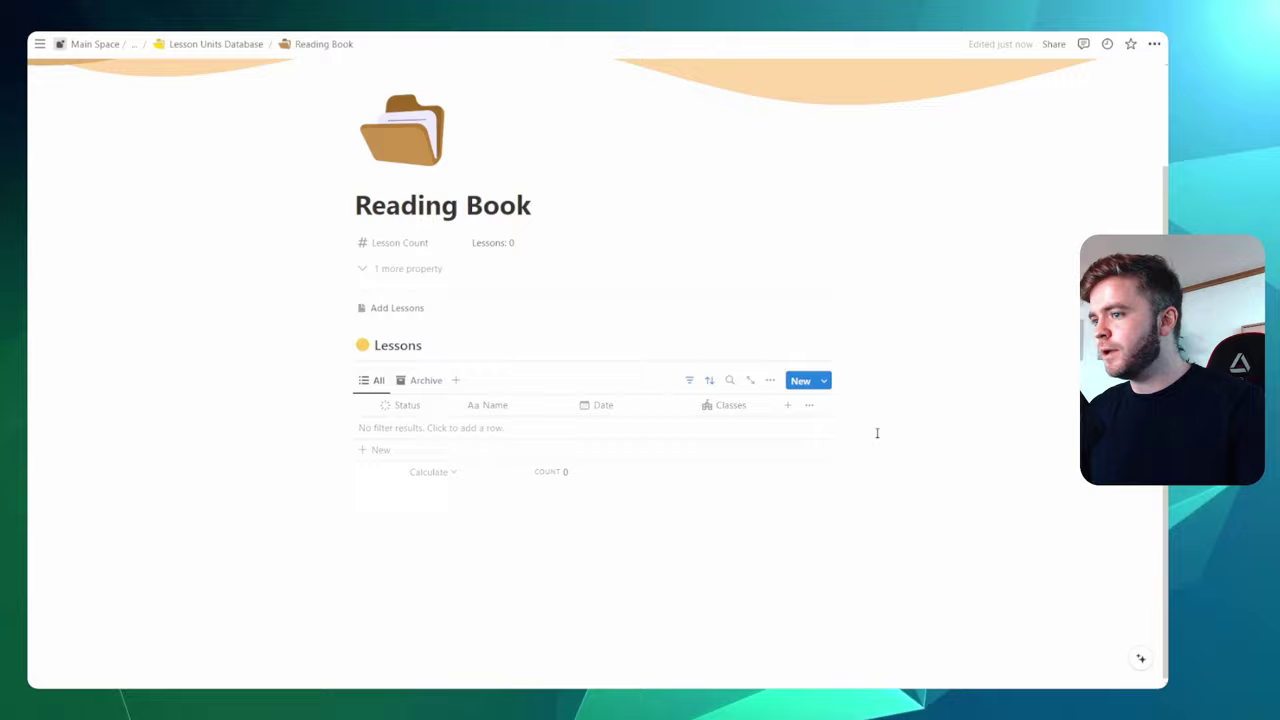
pyautogui.click(824, 382)
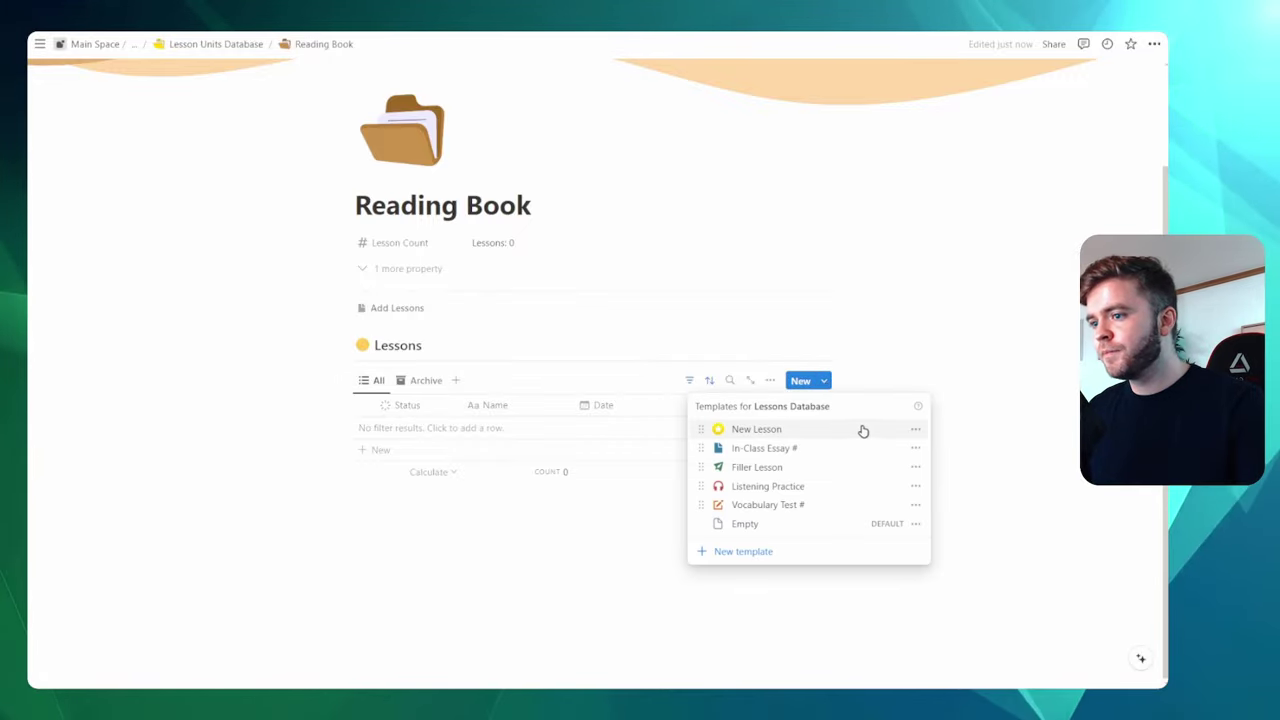
pyautogui.click(824, 381)
pyautogui.click(824, 381)
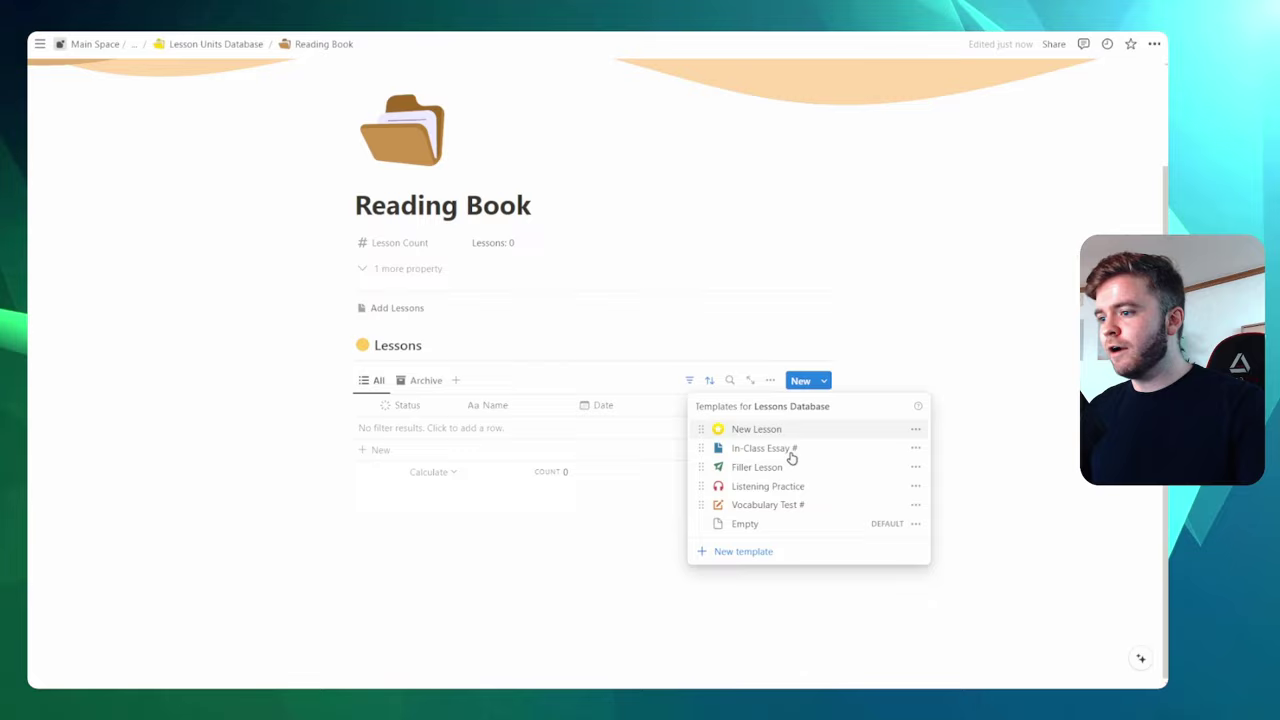
pyautogui.click(745, 553)
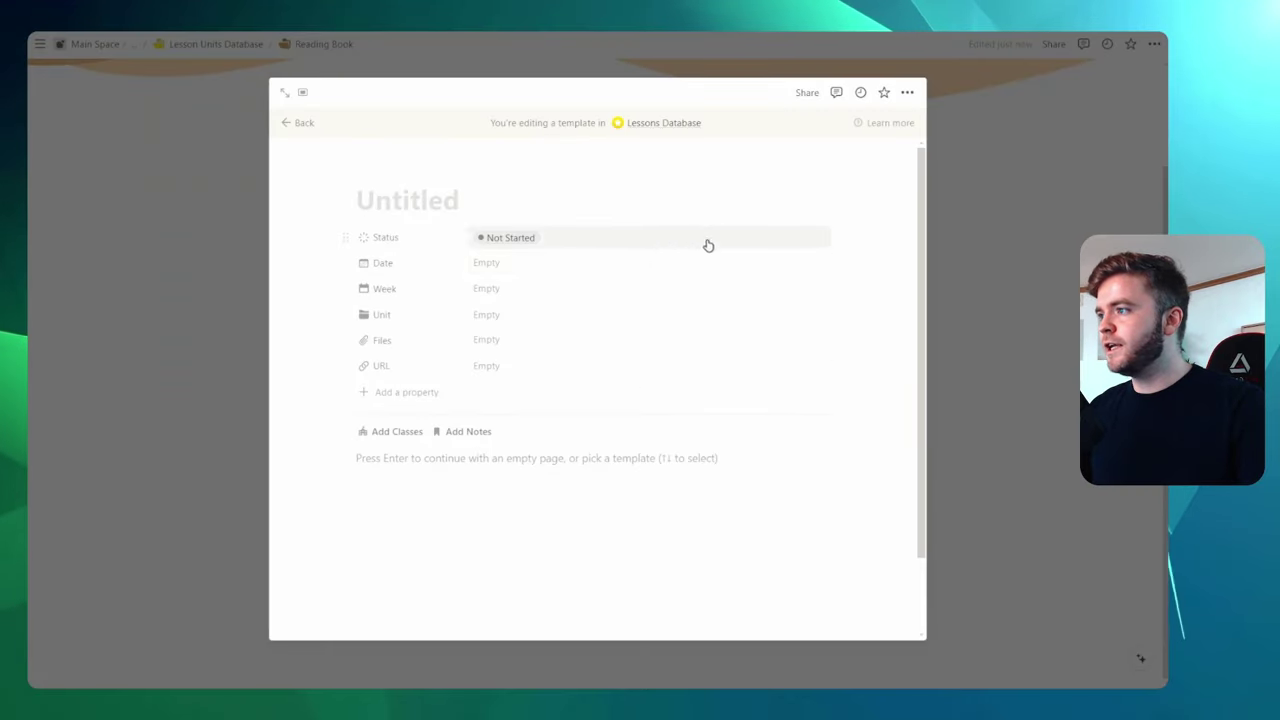
pyautogui.write('Reading Book - Ch.')
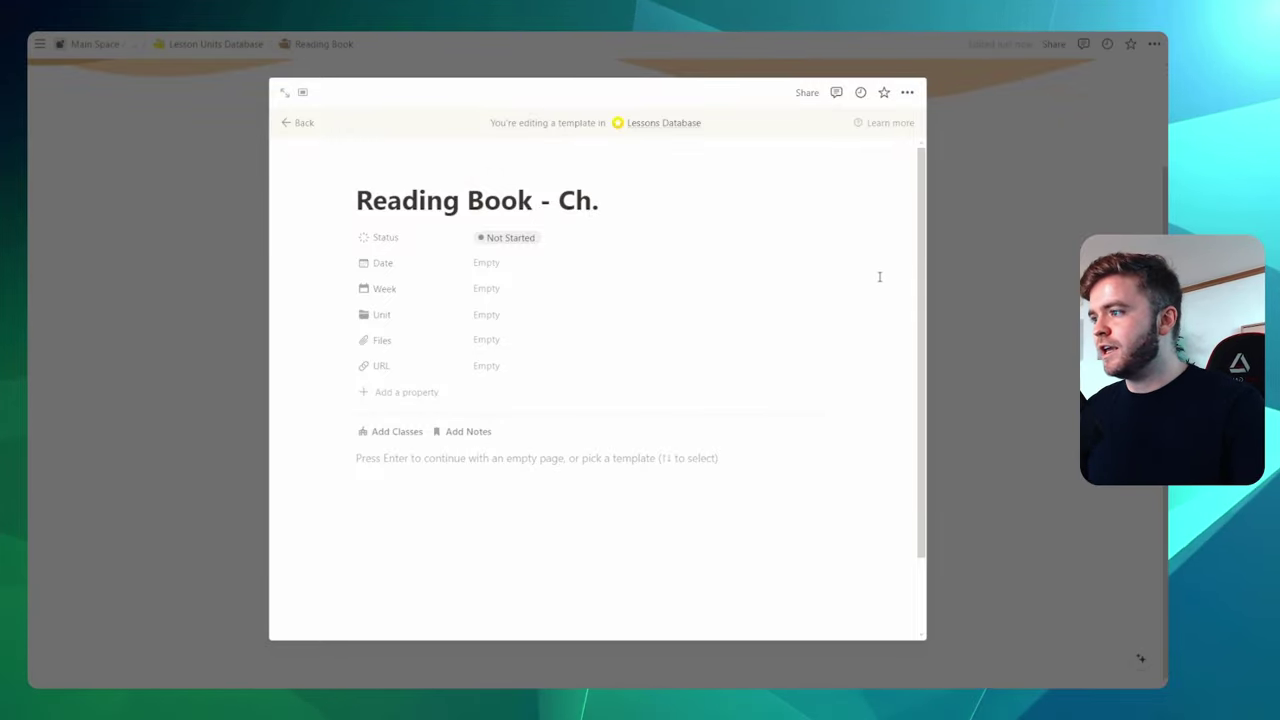
pyautogui.click(490, 318)
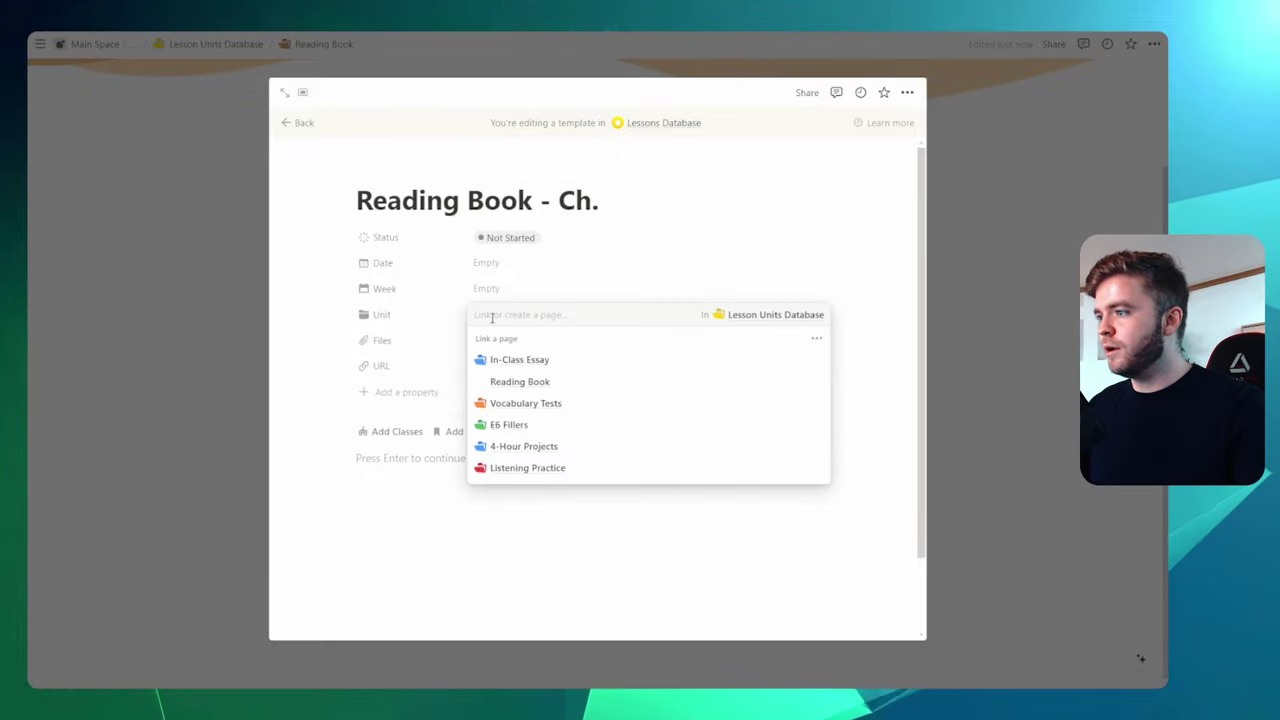
pyautogui.click(561, 388)
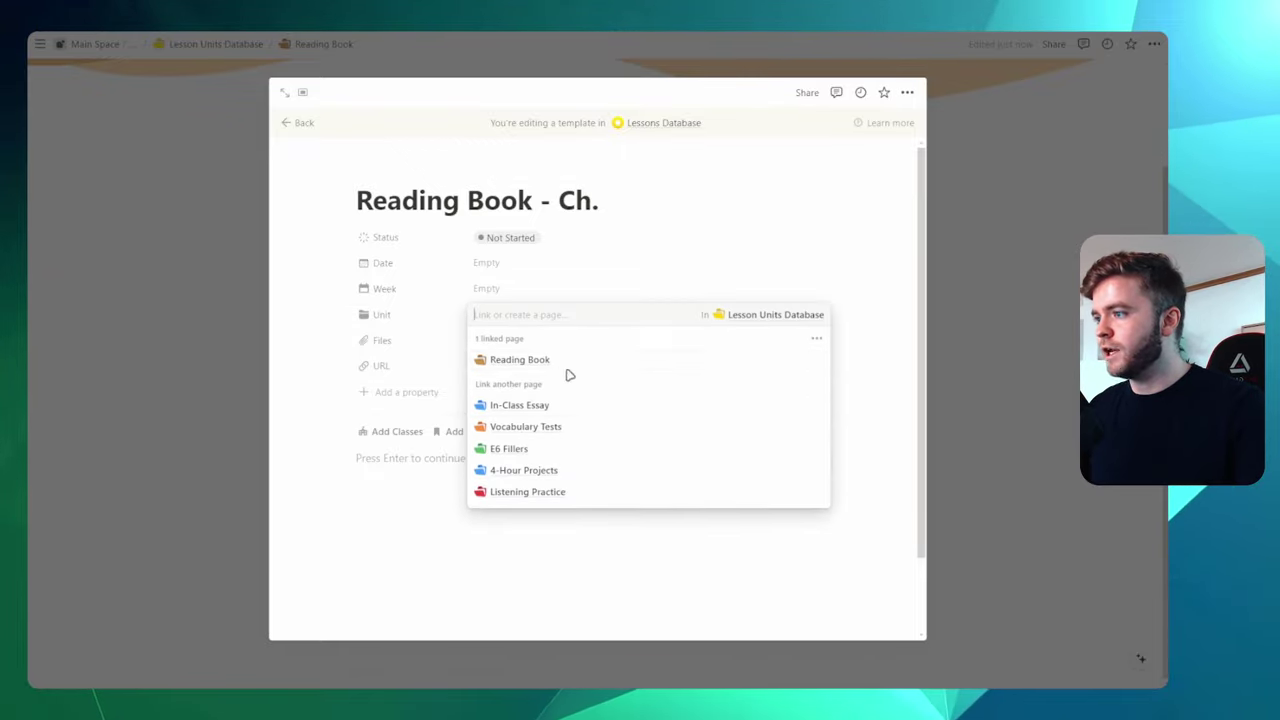
pyautogui.click(683, 280)
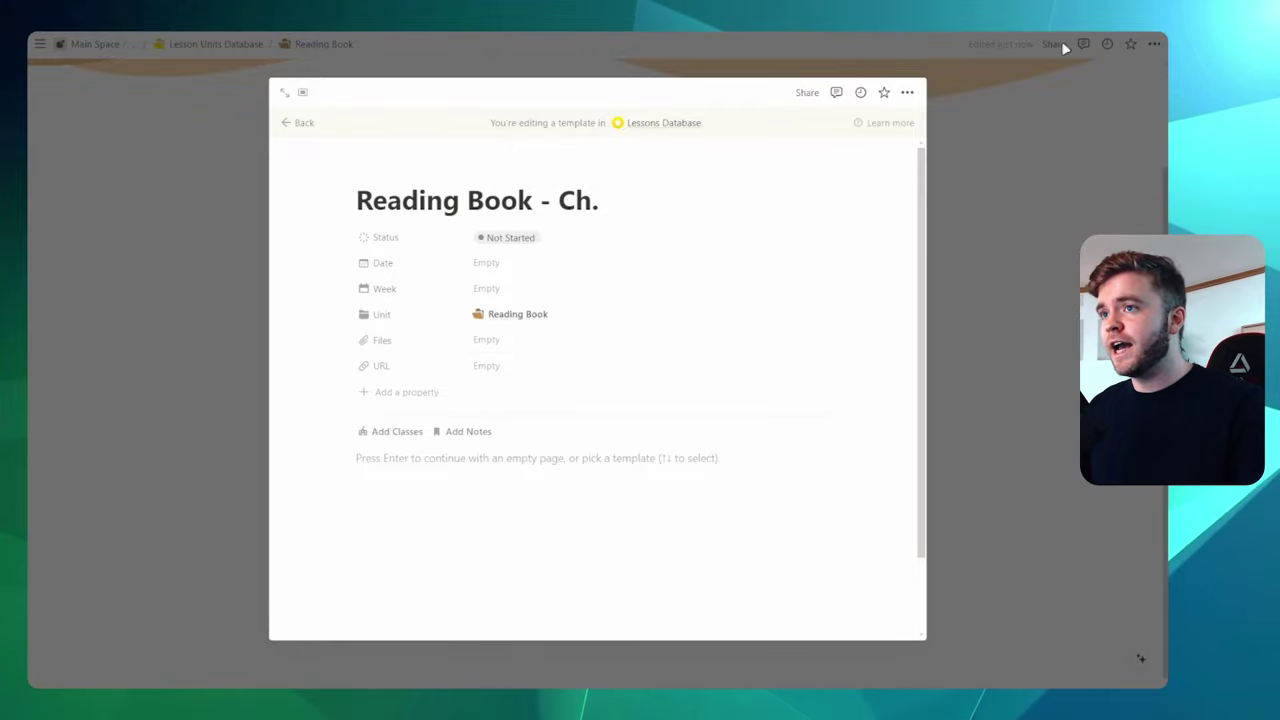
# Attach the Reading Book Questions file and paste the Drive folder link into URL
pyautogui.moveTo(545, 333); pyautogui.dragTo(503, 344)
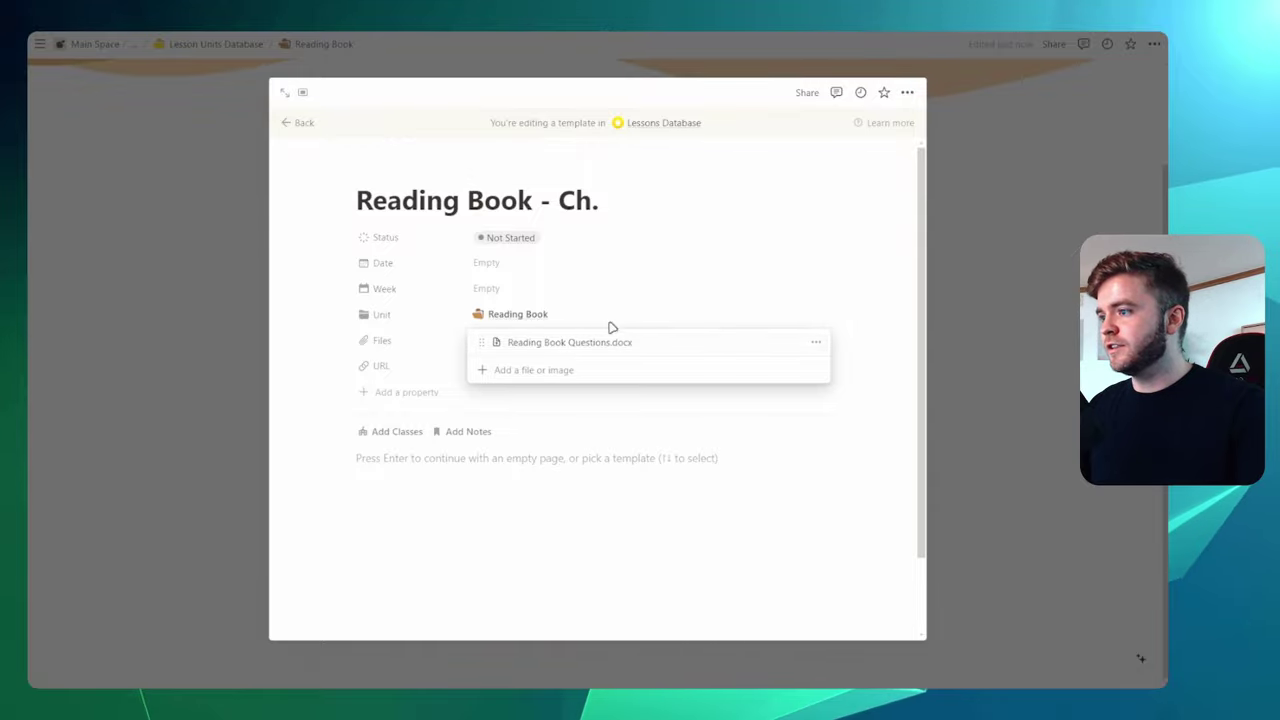
pyautogui.click(726, 297)
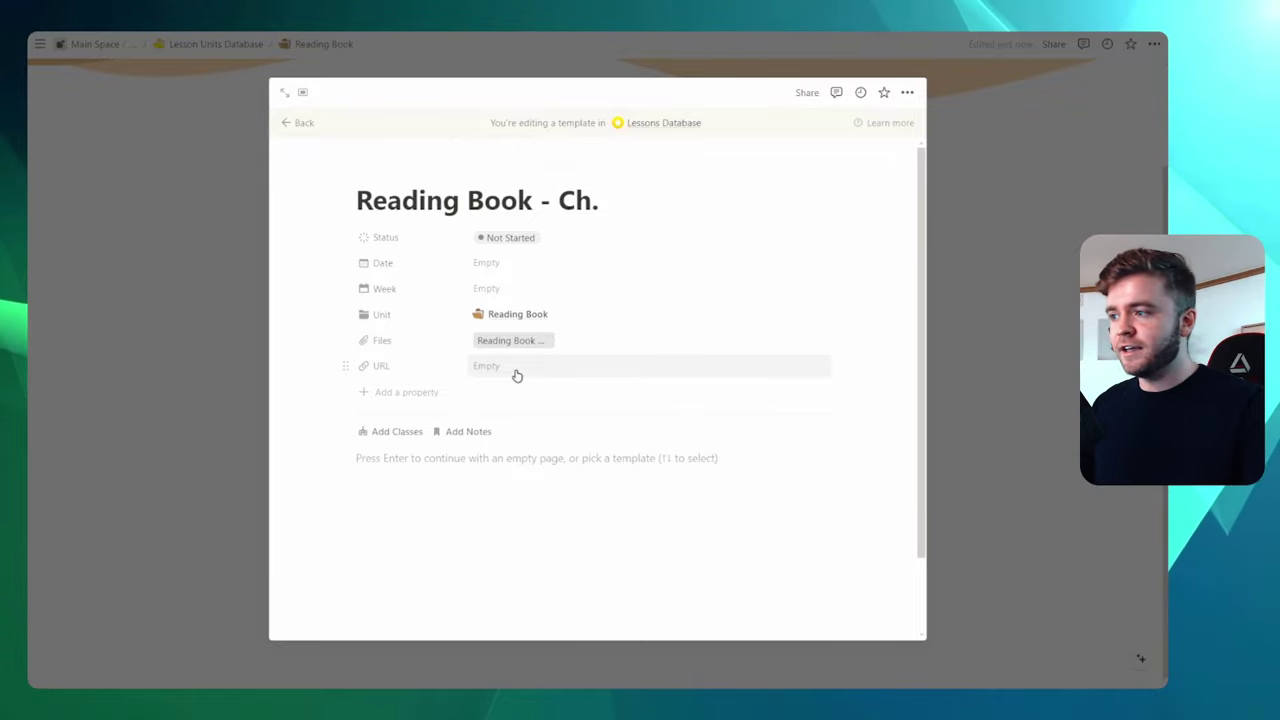
pyautogui.hotkey('alt', 'Tab')
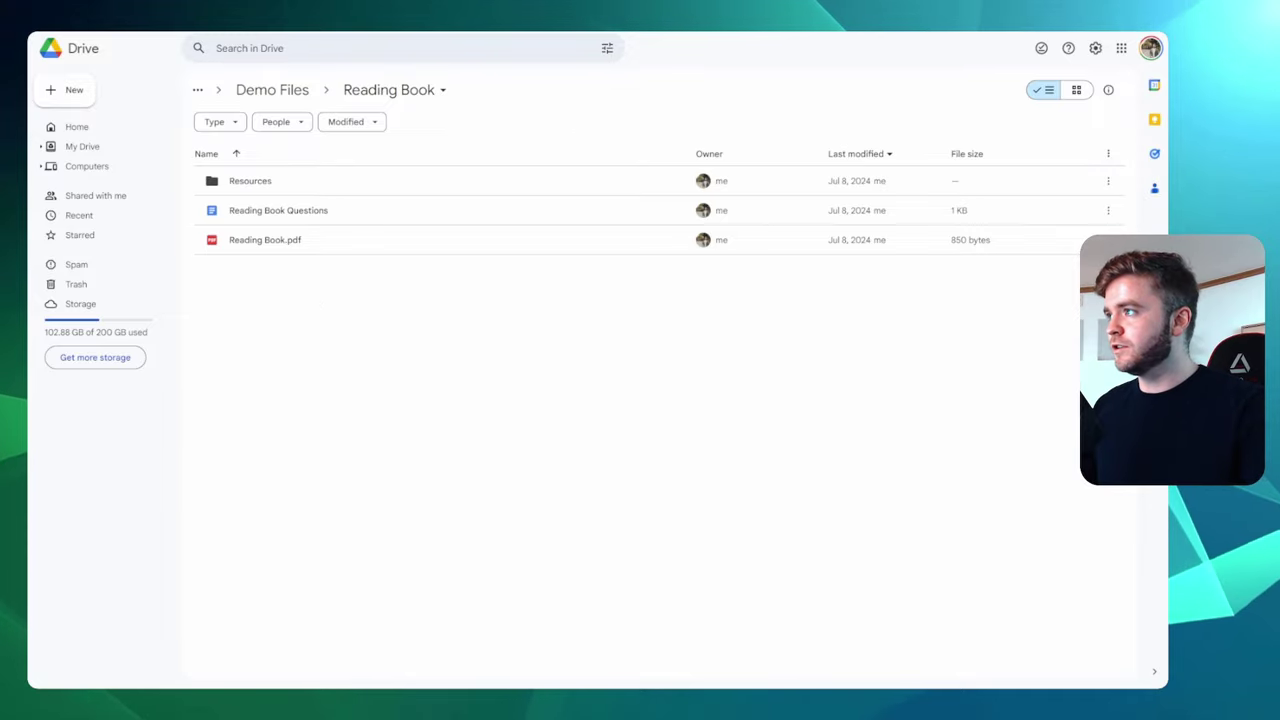
pyautogui.hotkey('alt', 'Tab')
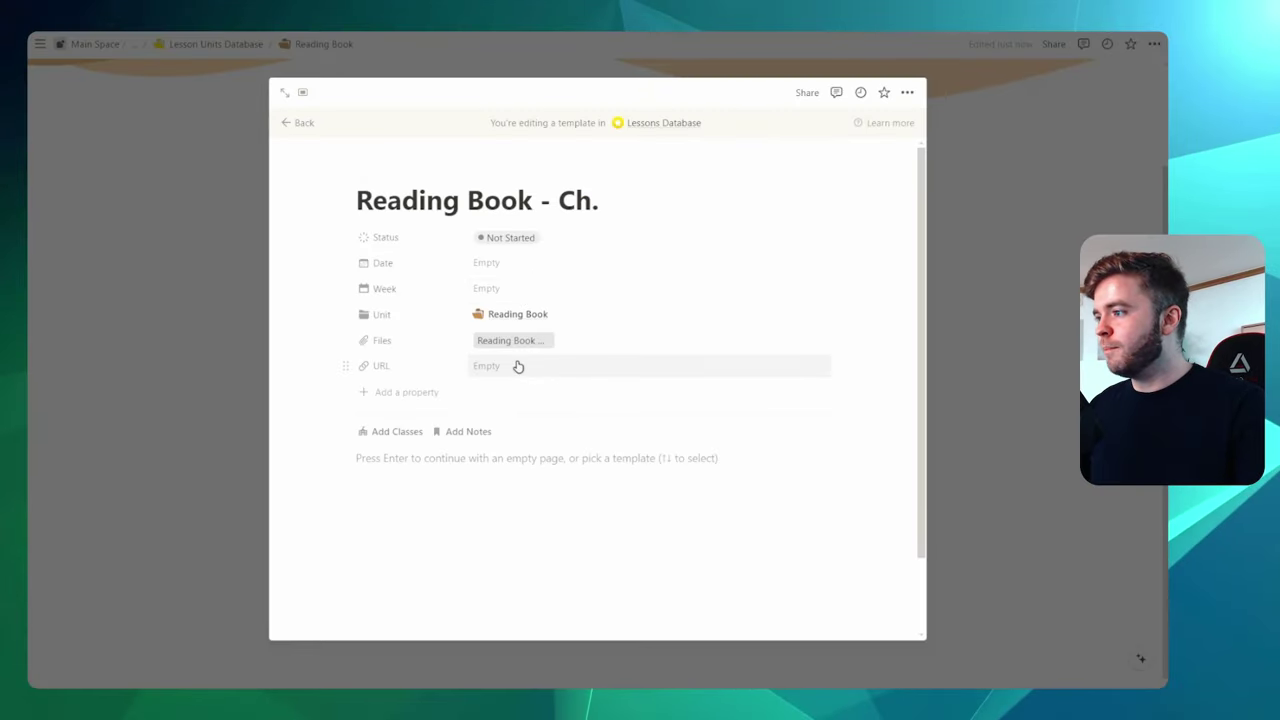
pyautogui.click(517, 366)
pyautogui.press('Return')
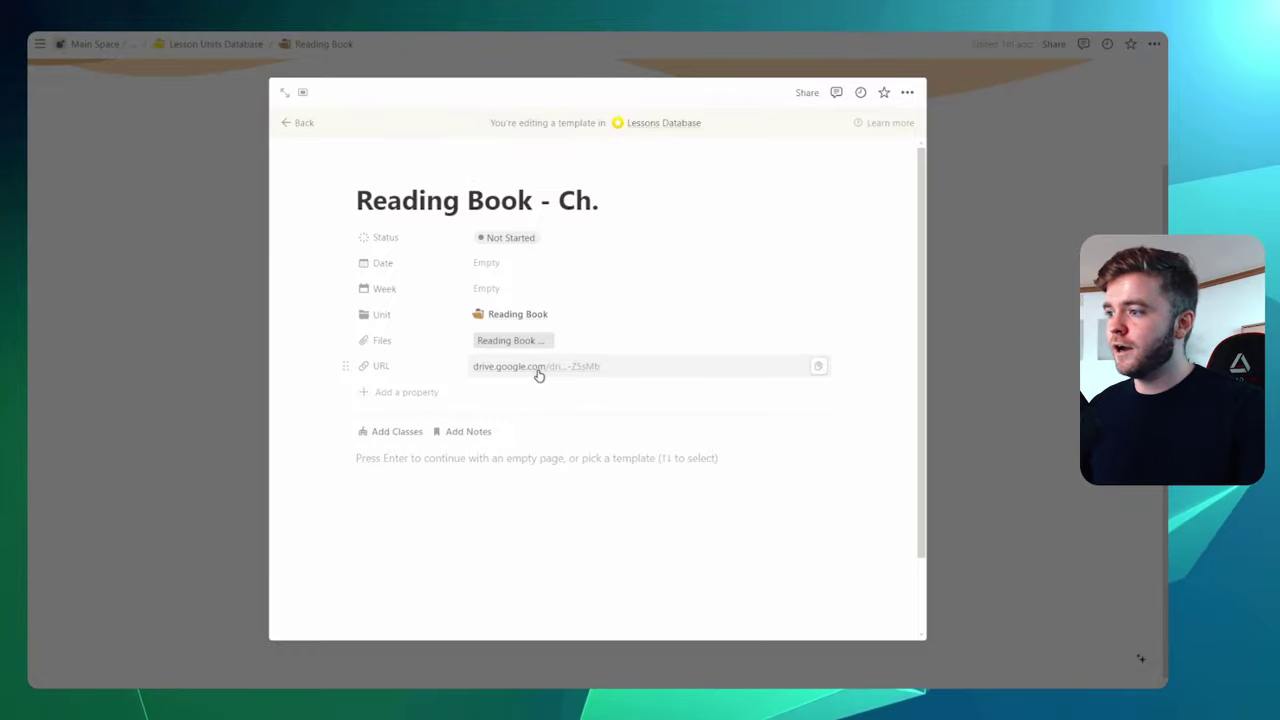
# Link classes E6 Low A and E6 Low B to the template, then start an empty notes block
pyautogui.scroll(-1, 546, 394)
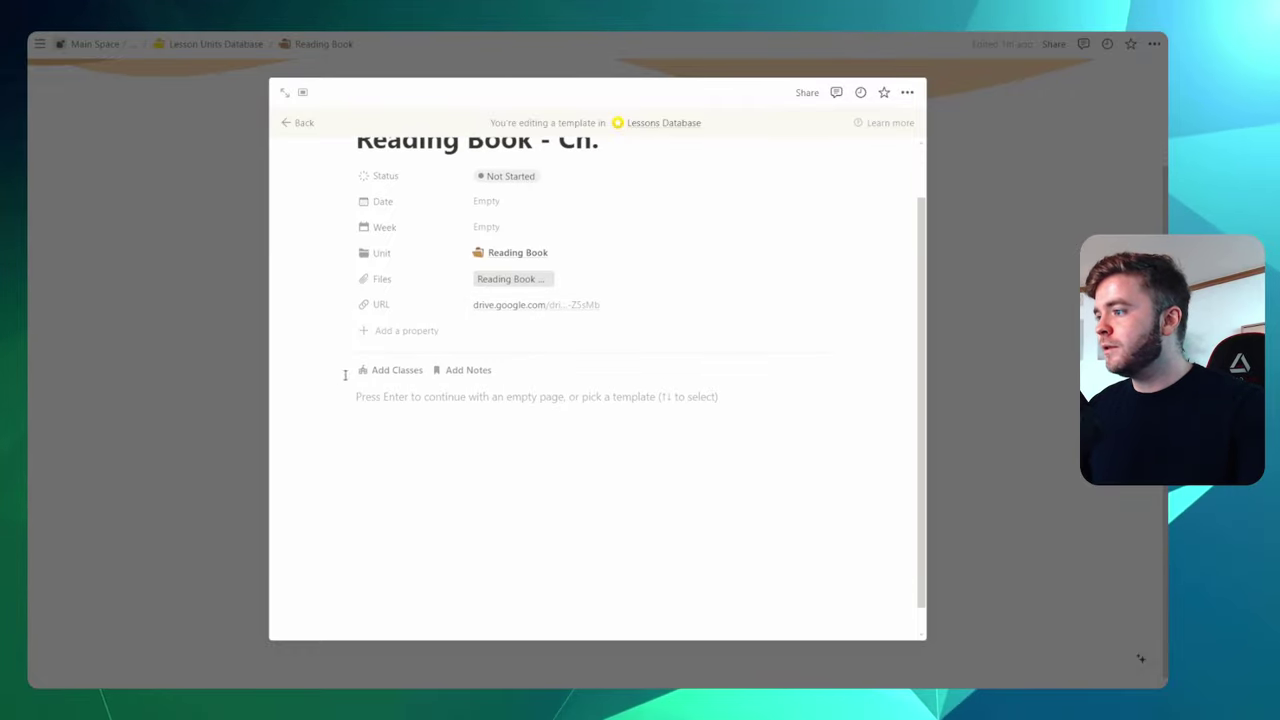
pyautogui.click(394, 372)
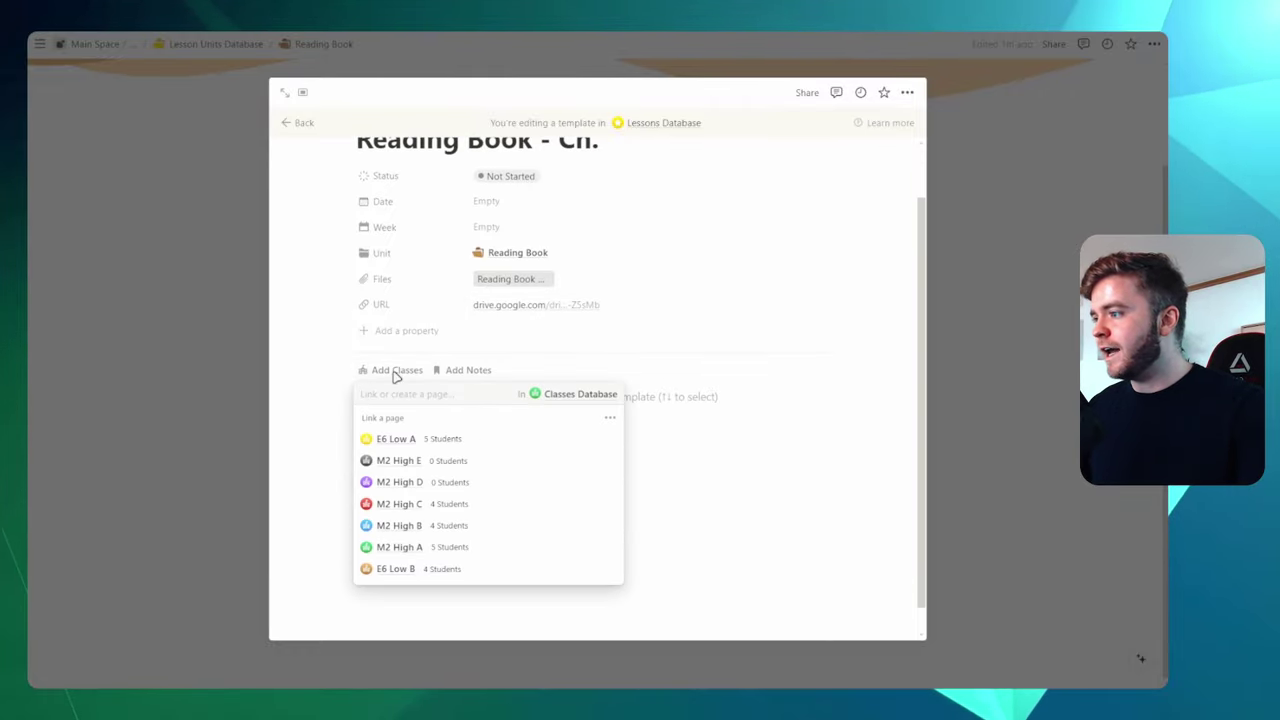
pyautogui.click(492, 442)
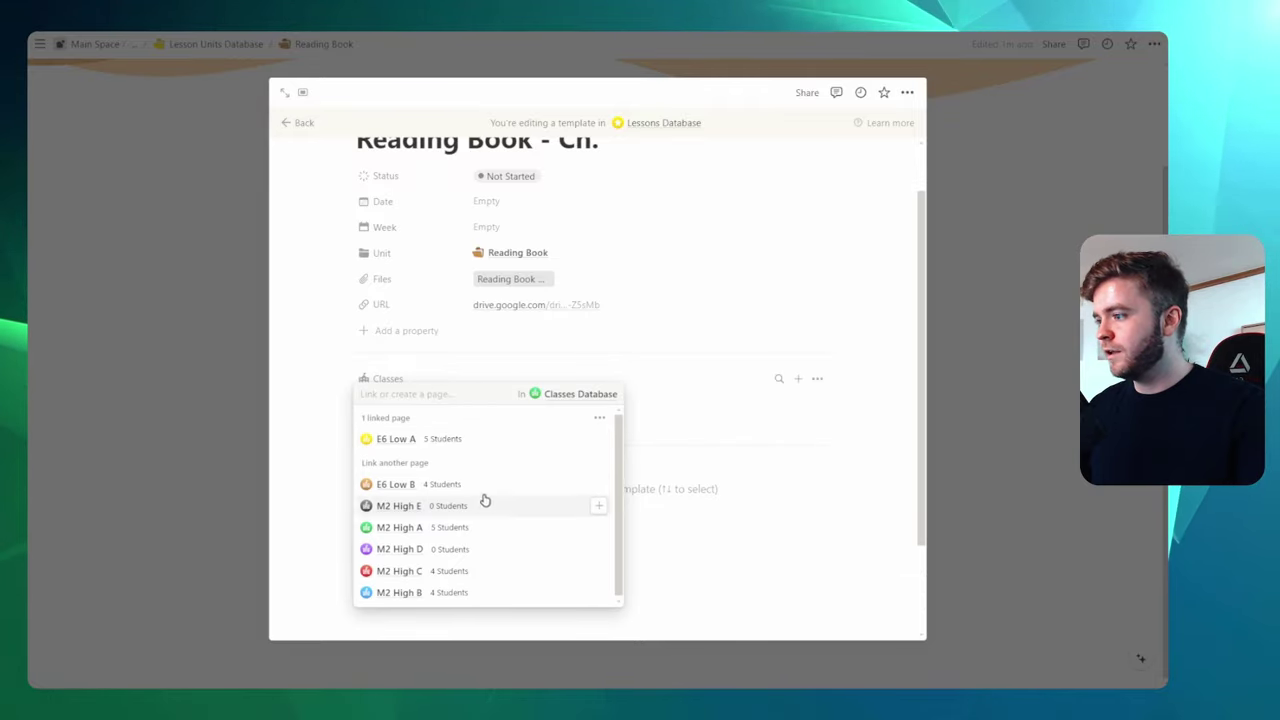
pyautogui.click(486, 485)
pyautogui.click(869, 446)
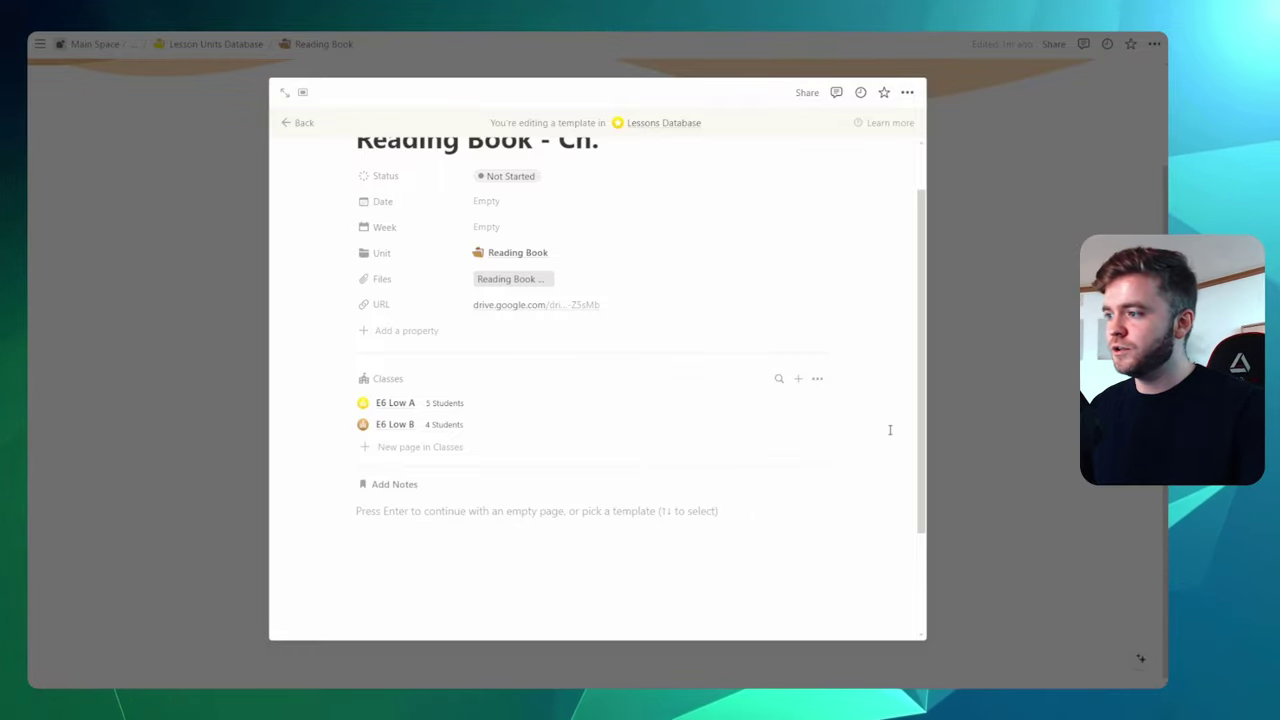
pyautogui.press('Return')
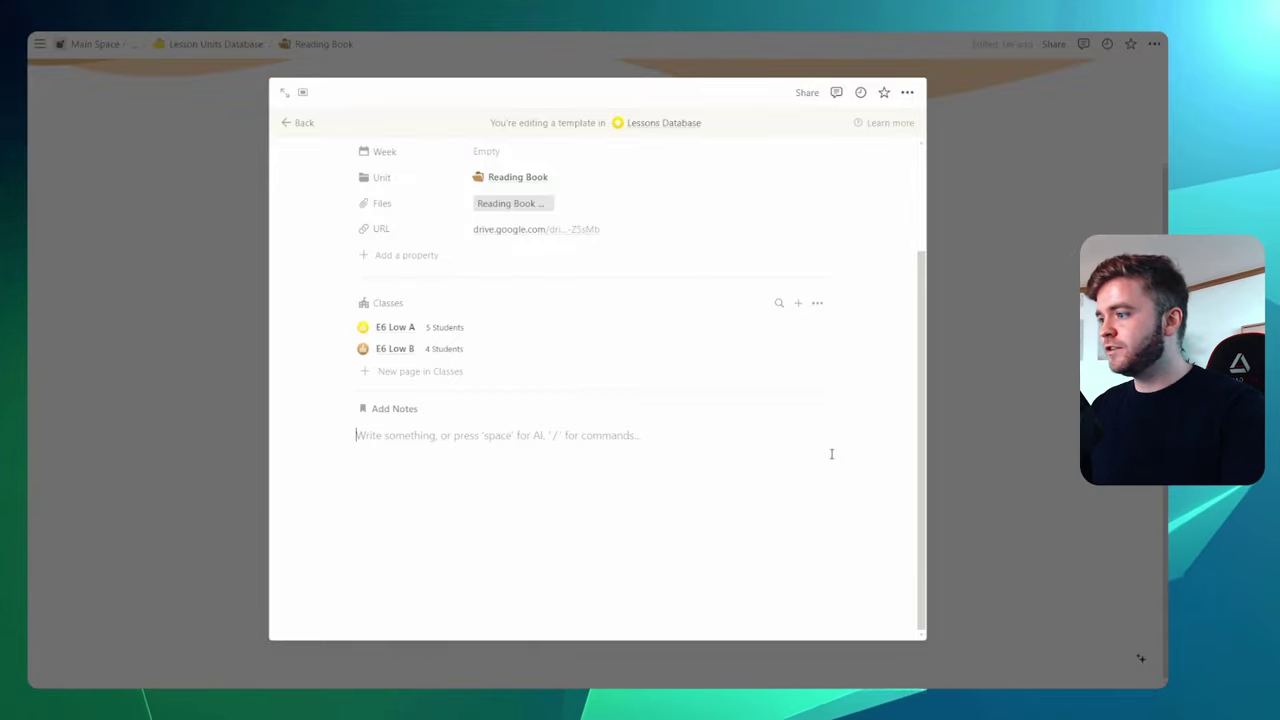
# Have Notion AI write general discussion questions for a novel and accept its list
pyautogui.press('space')
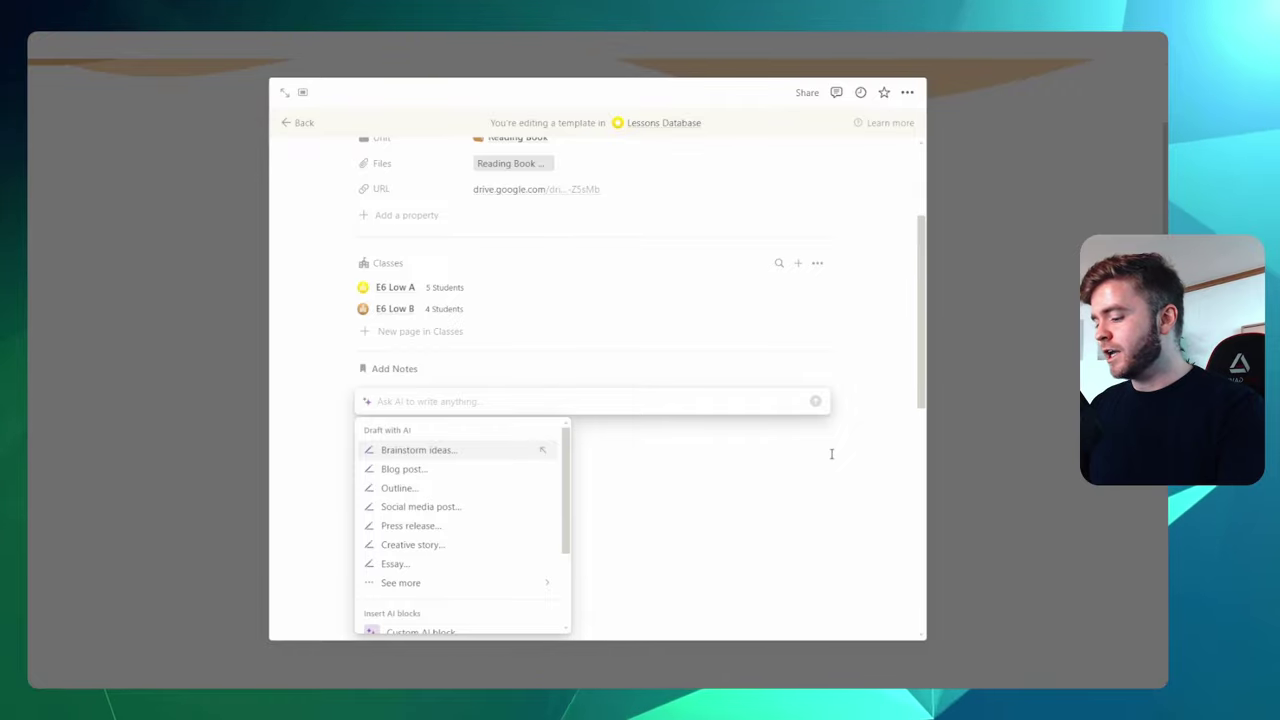
pyautogui.write('give me a list of ')
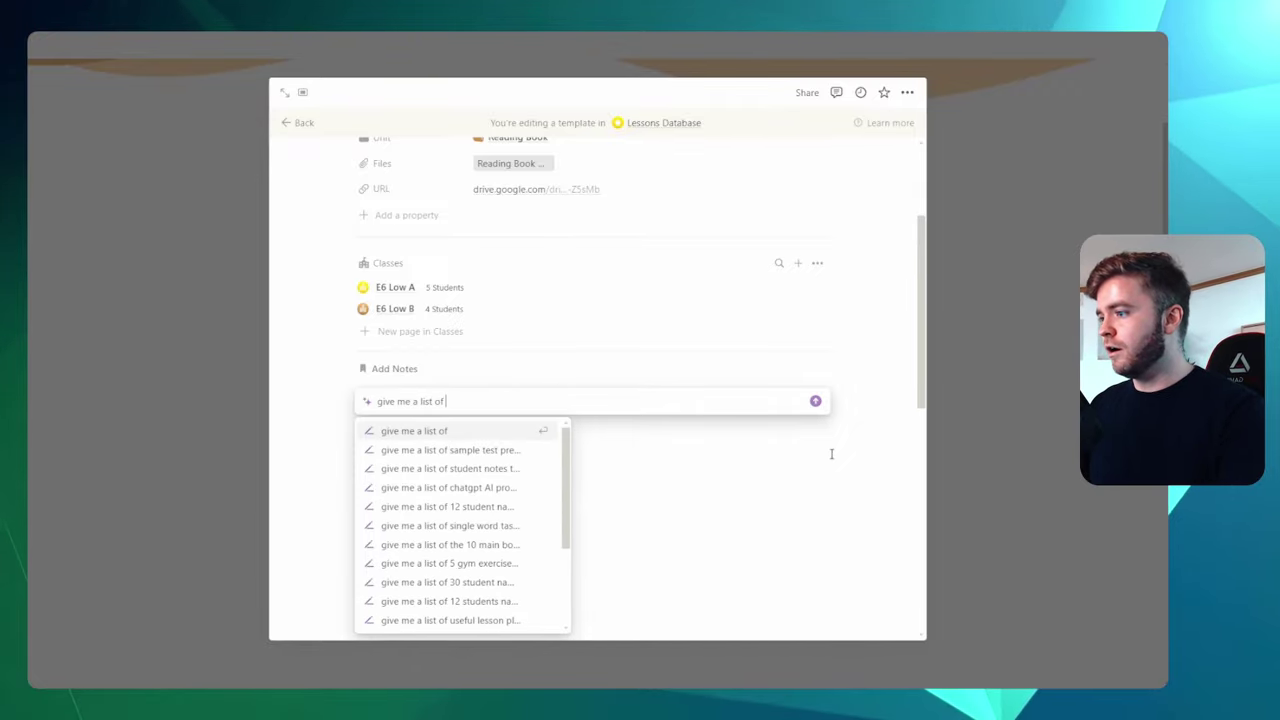
pyautogui.write('general c')
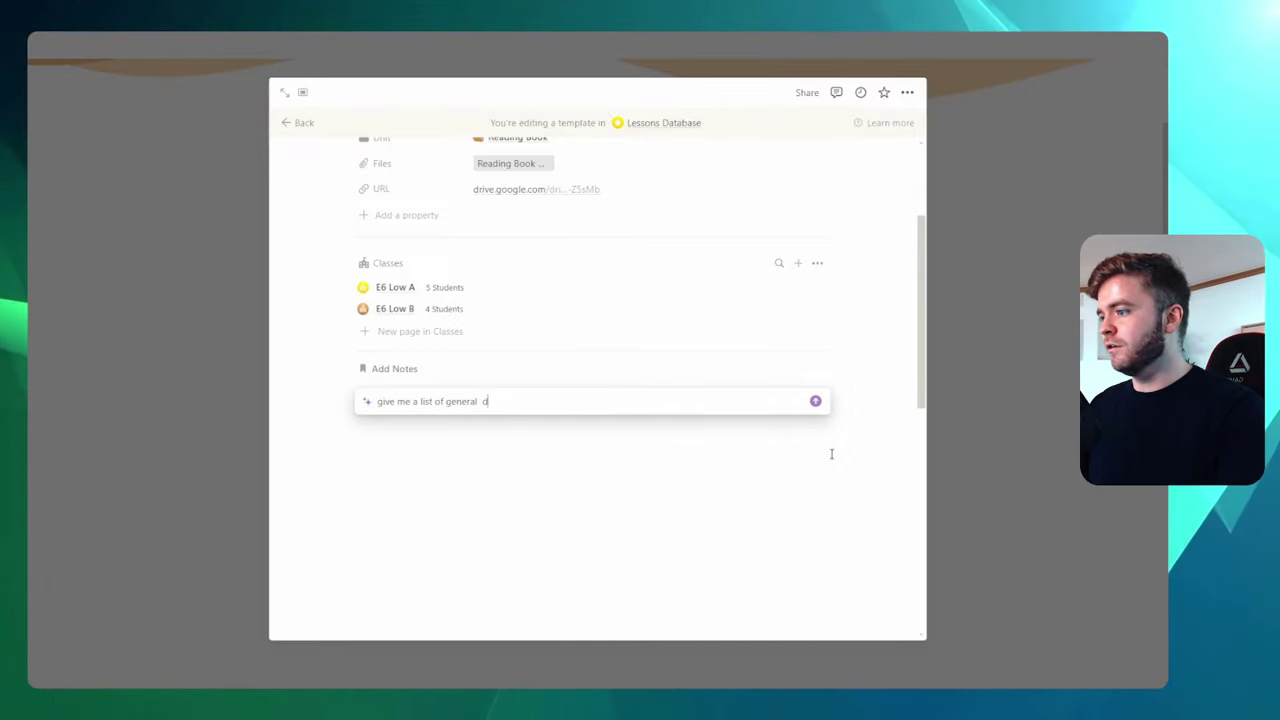
pyautogui.write('icussion questions  I culd')
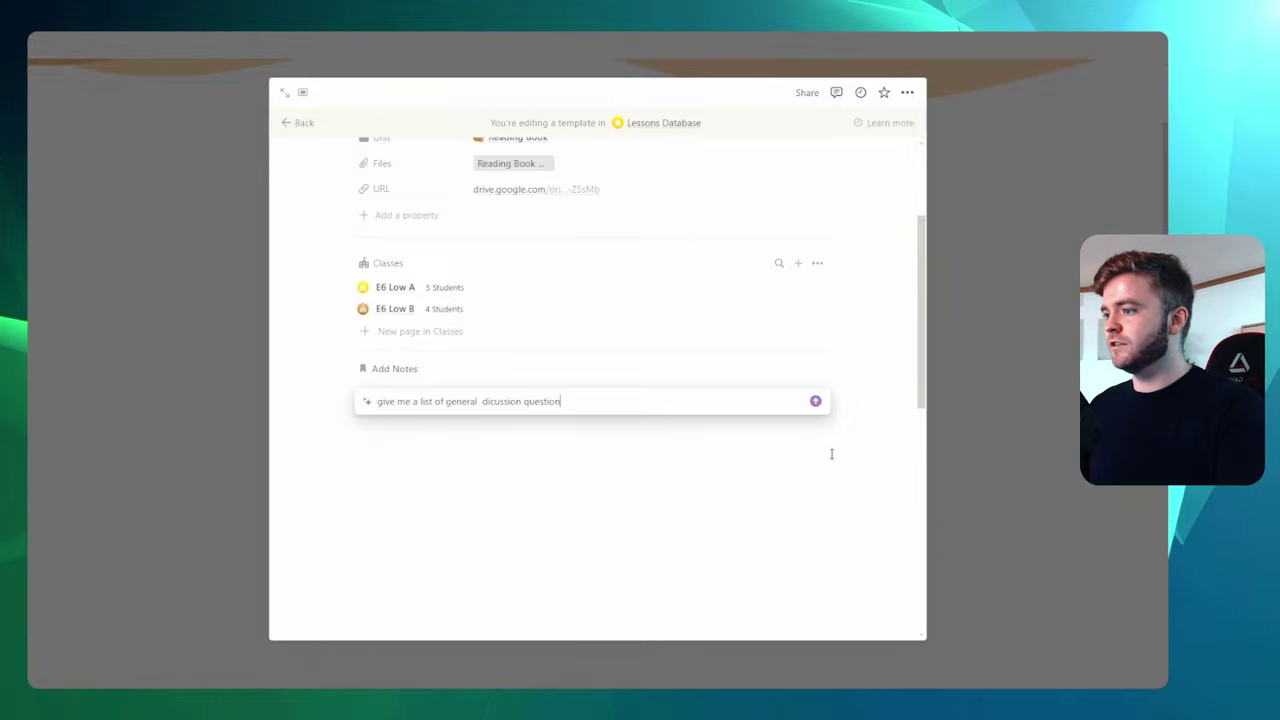
pyautogui.press('BackSpace')
pyautogui.press('BackSpace')
pyautogui.press('BackSpace')
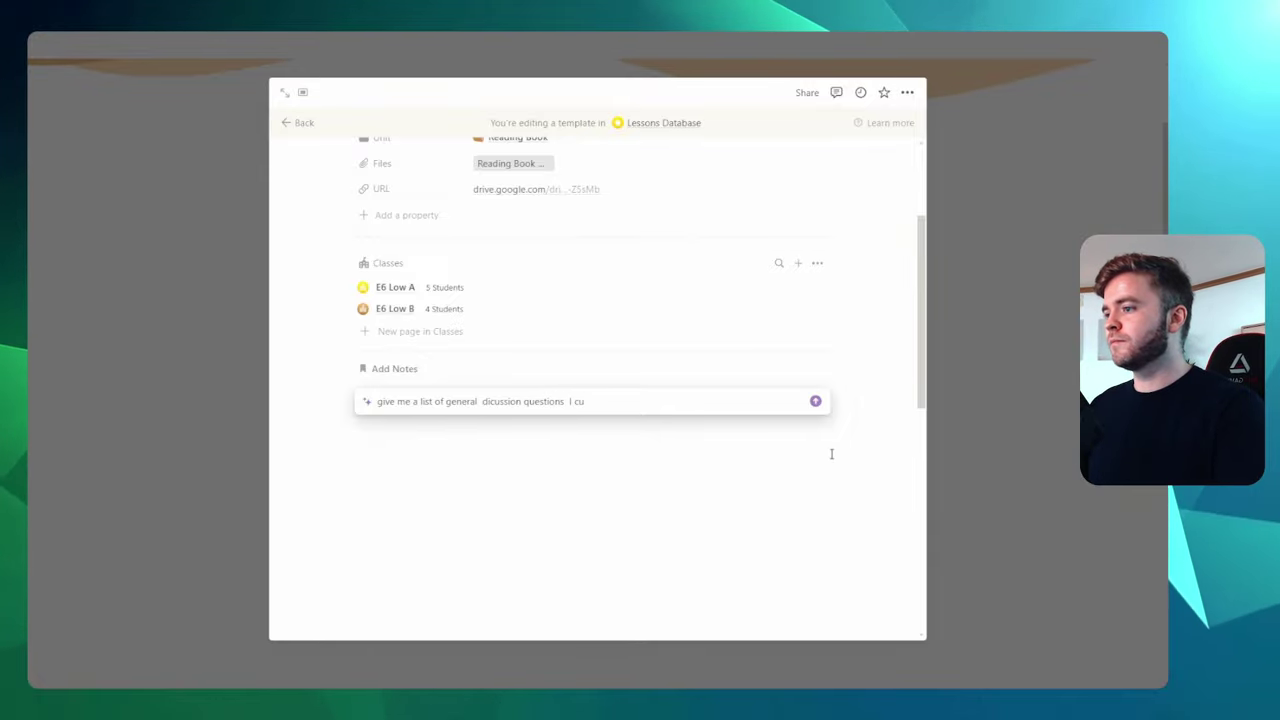
pyautogui.write('ould use with my students after reading a chapter in')
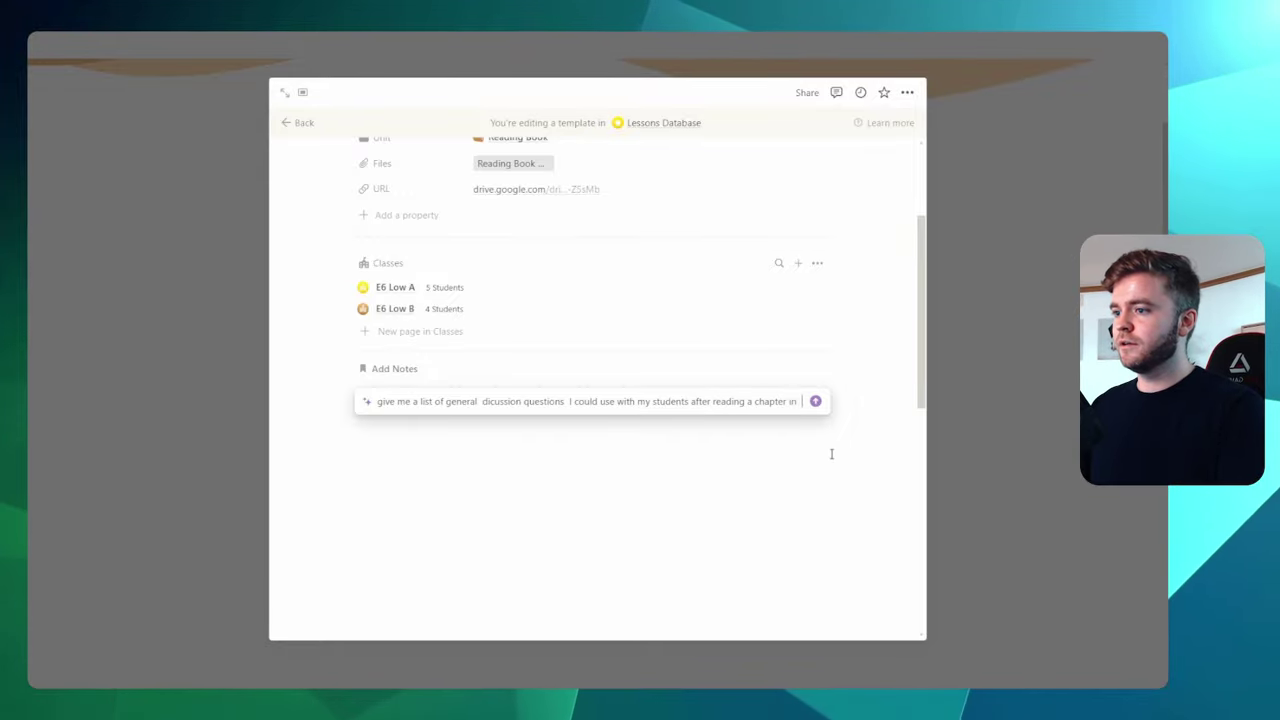
pyautogui.write('a novel')
pyautogui.press('Return')
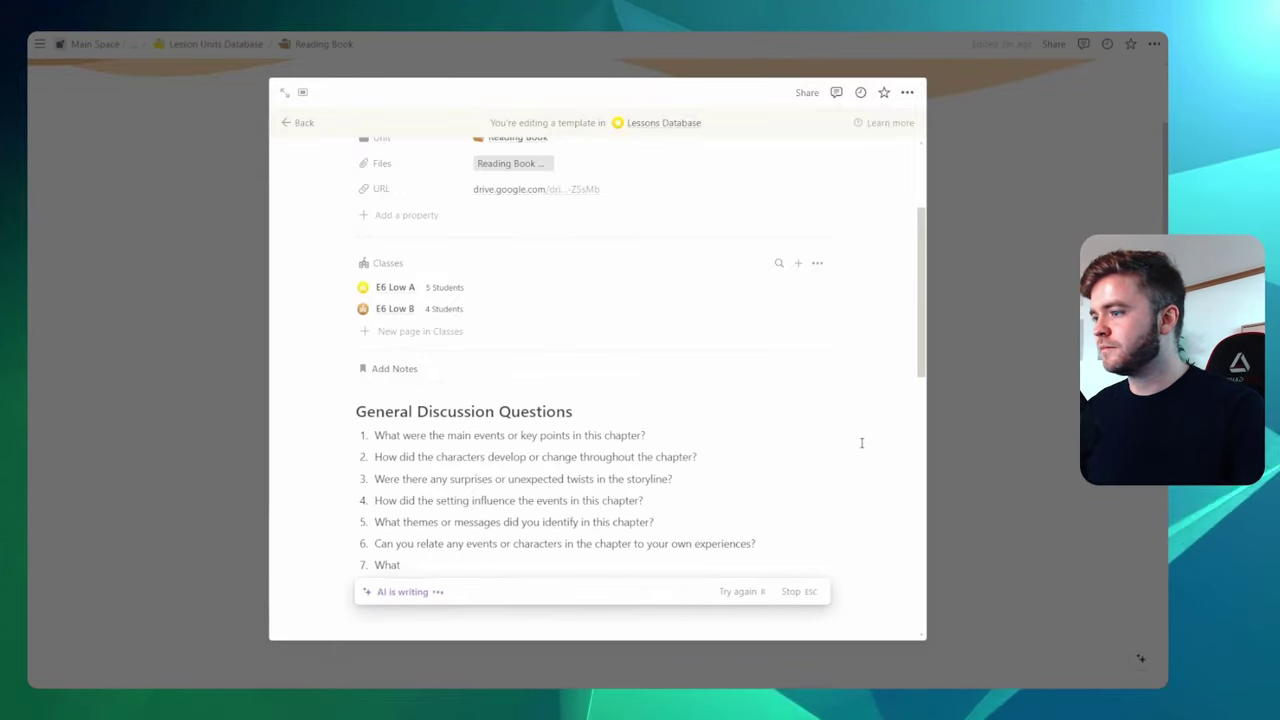
pyautogui.click(870, 414)
pyautogui.scroll(2, 870, 414)
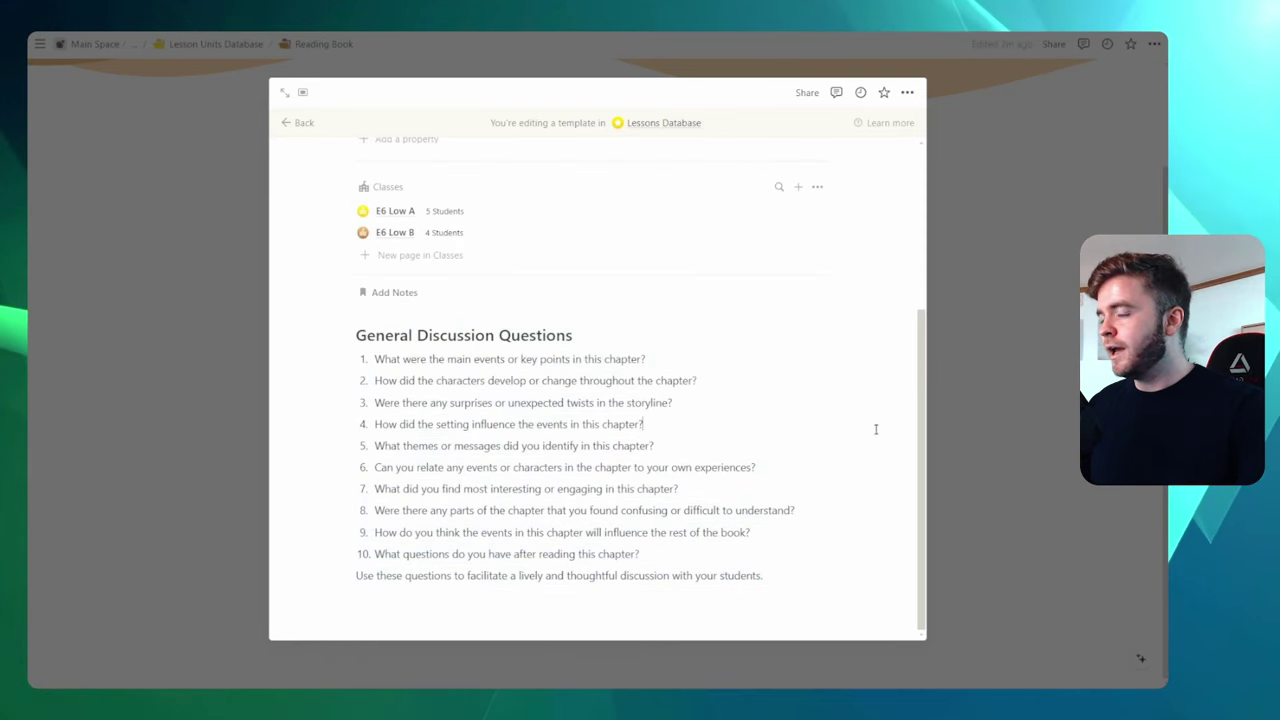
pyautogui.scroll(3, 875, 429)
pyautogui.scroll(-2, 875, 429)
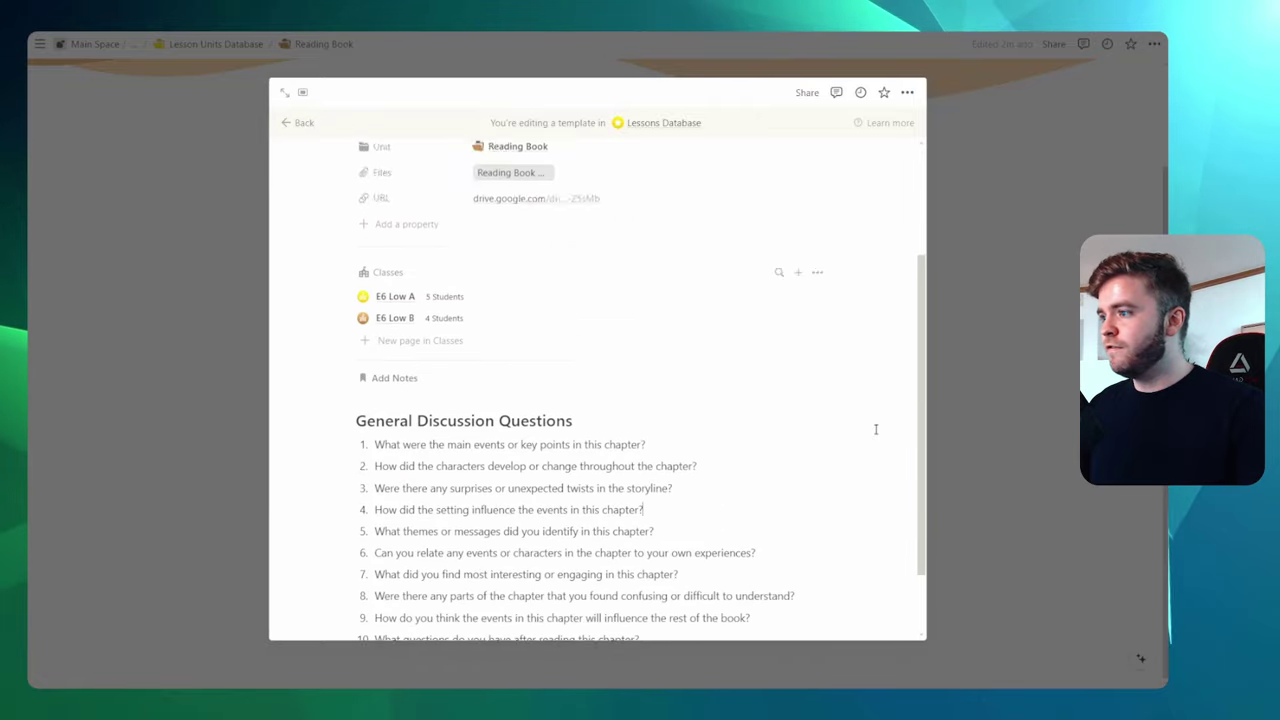
pyautogui.scroll(3, 875, 429)
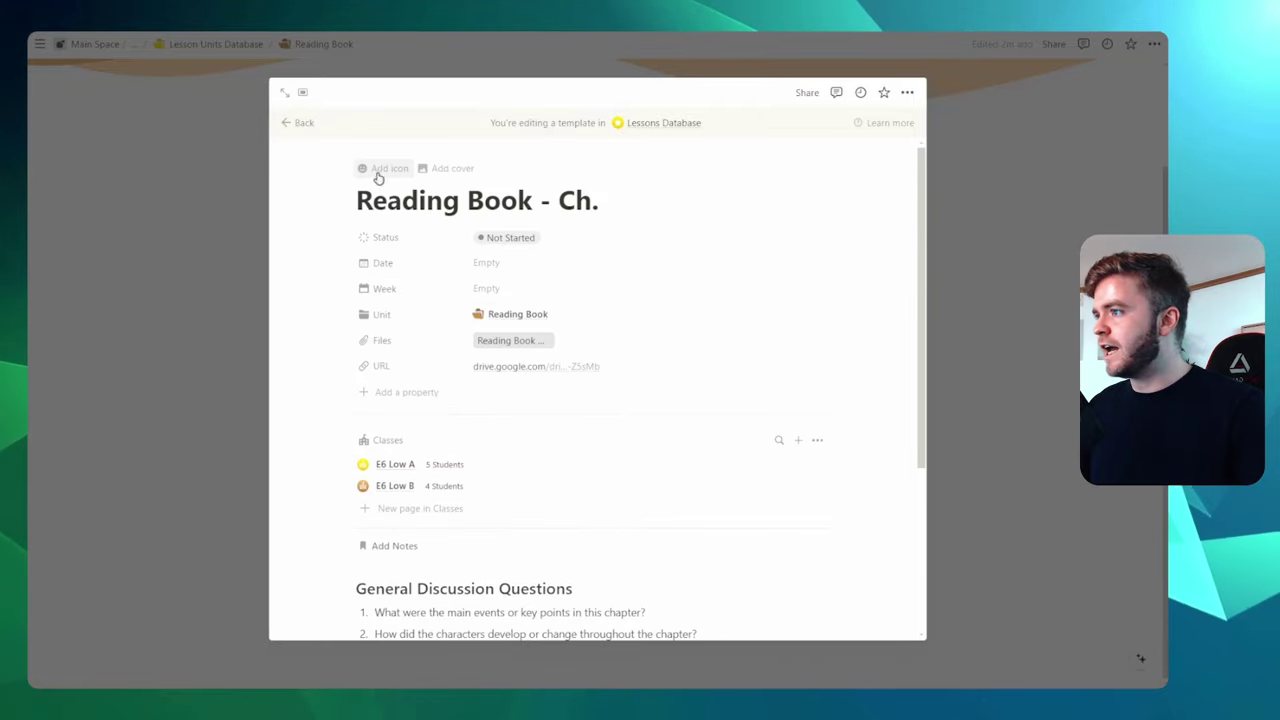
# Give the lesson template a brown book icon from the Icons set
pyautogui.click(377, 169)
pyautogui.click(302, 273)
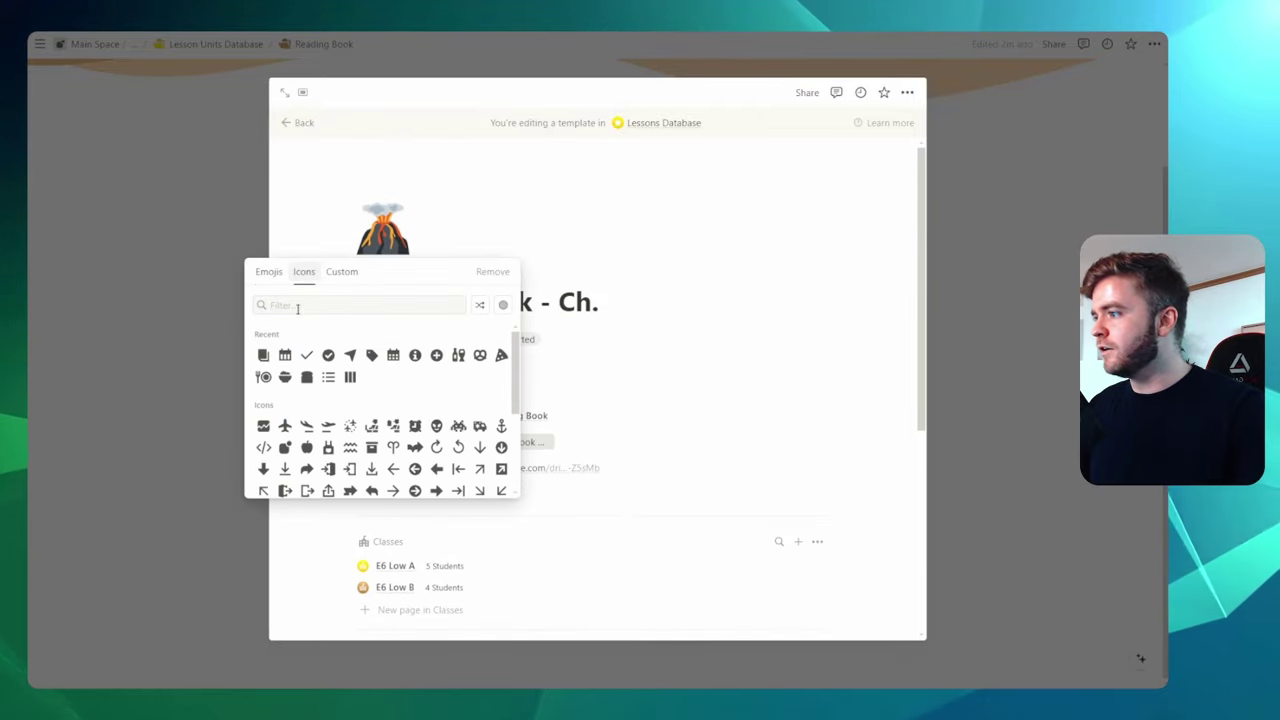
pyautogui.click(268, 381)
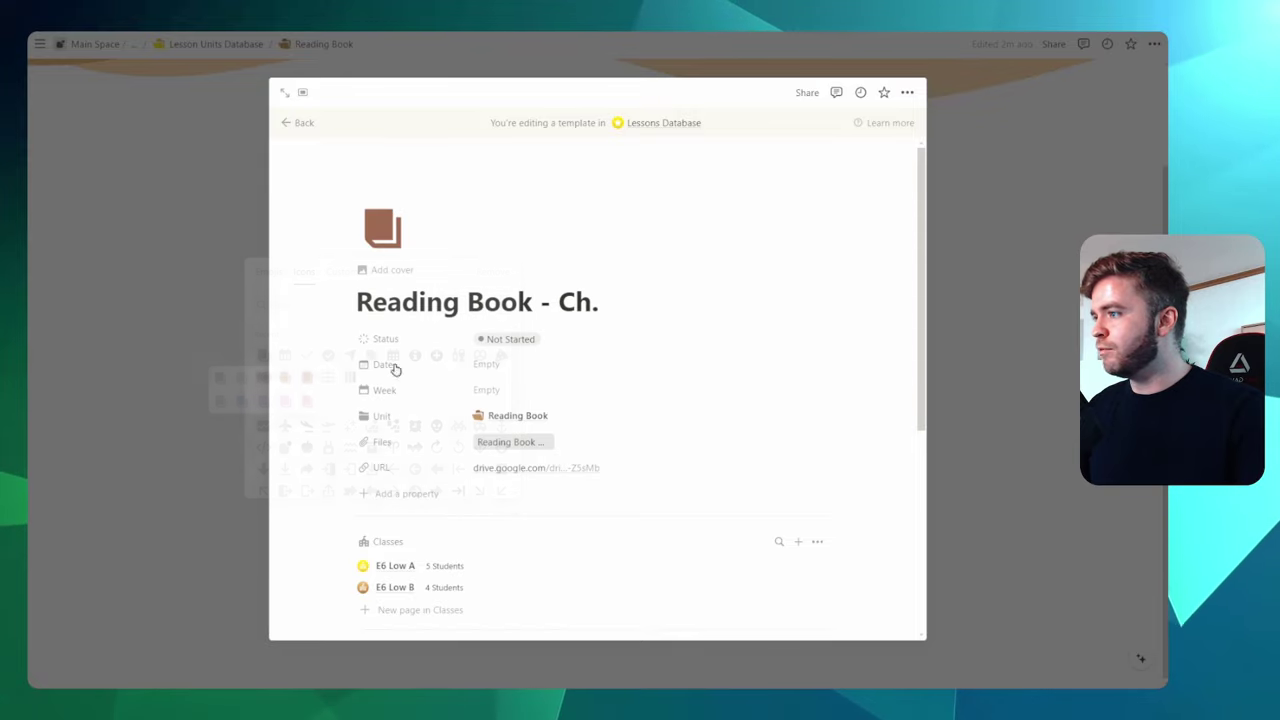
pyautogui.click(295, 124)
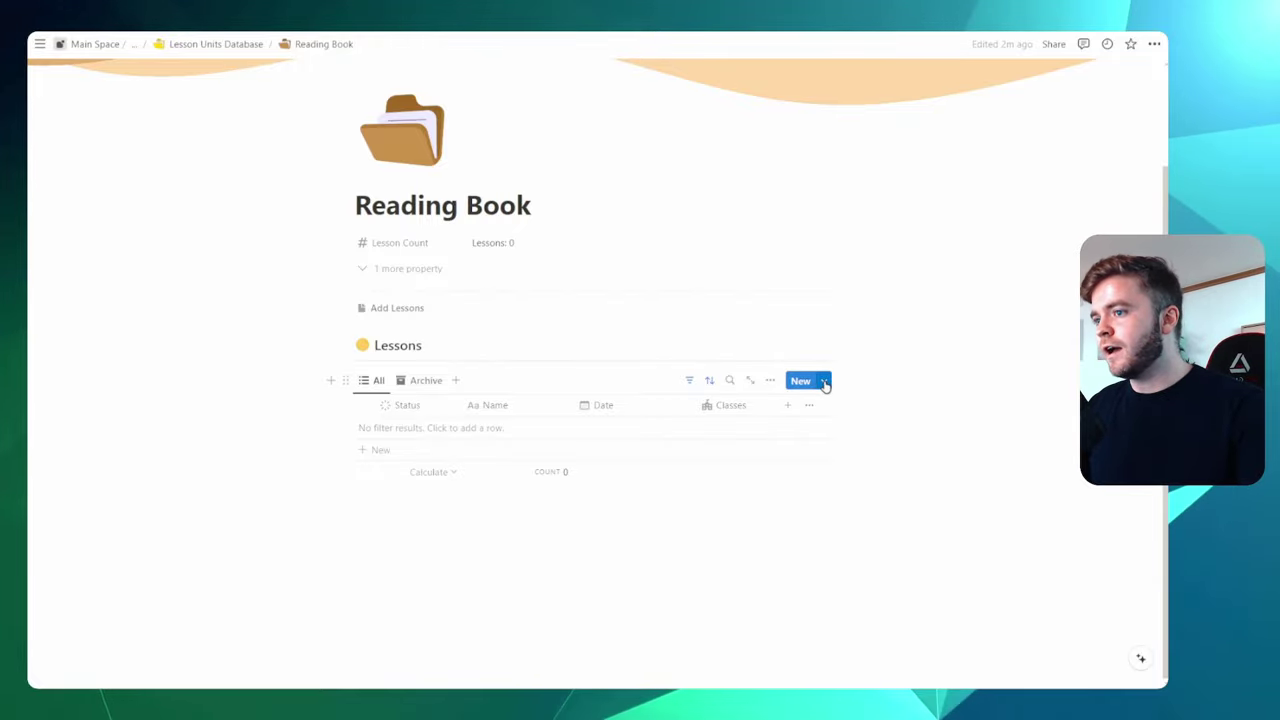
# Set Reading Book - Ch. as the default lesson template only on the All view
pyautogui.click(824, 382)
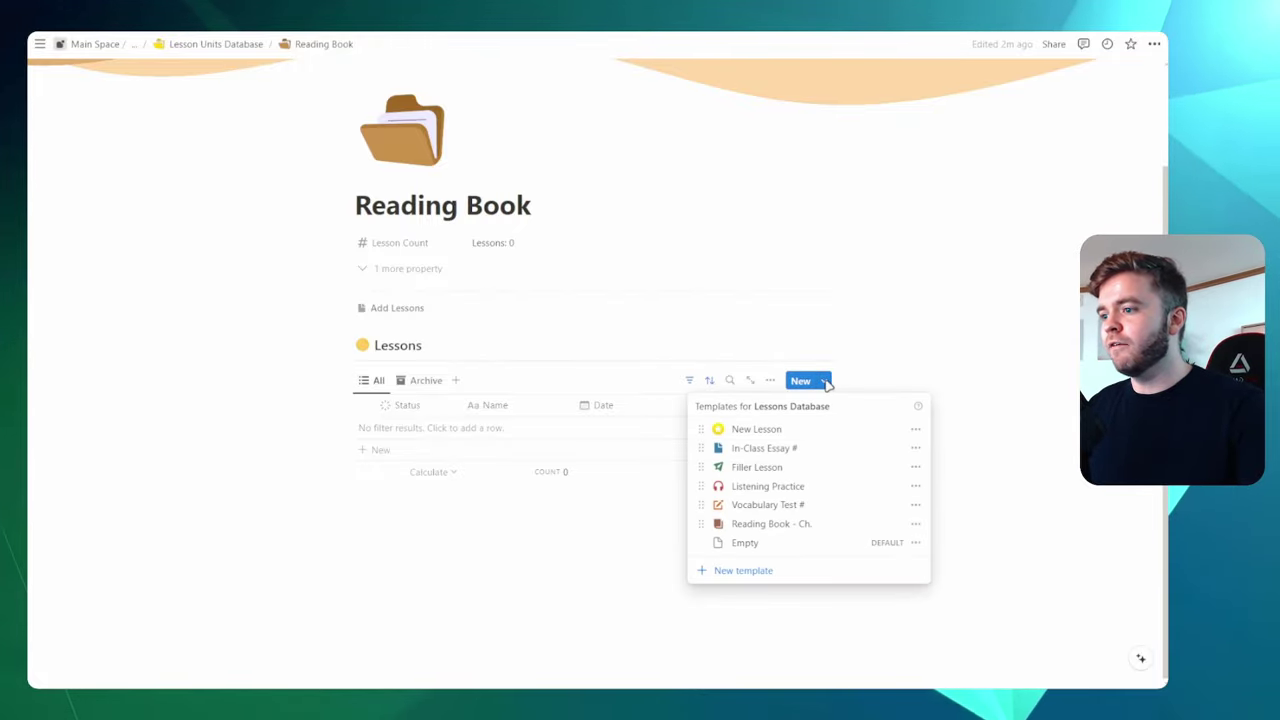
pyautogui.click(916, 526)
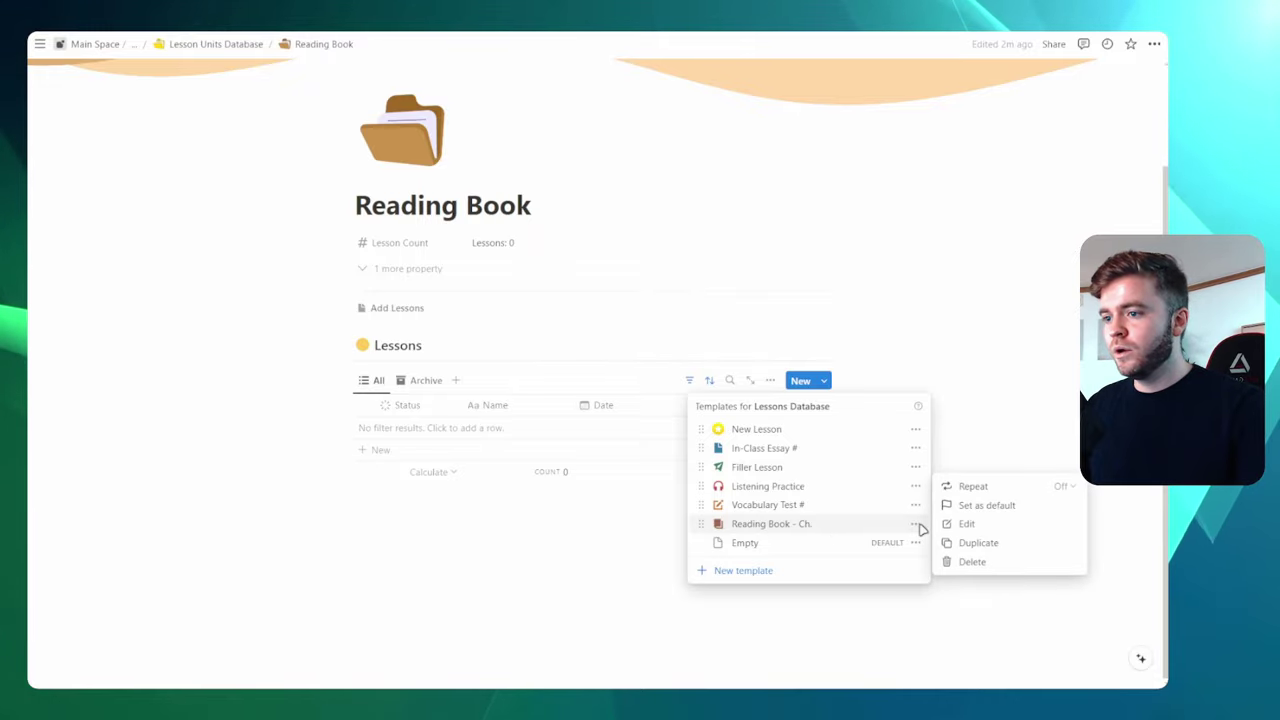
pyautogui.click(986, 505)
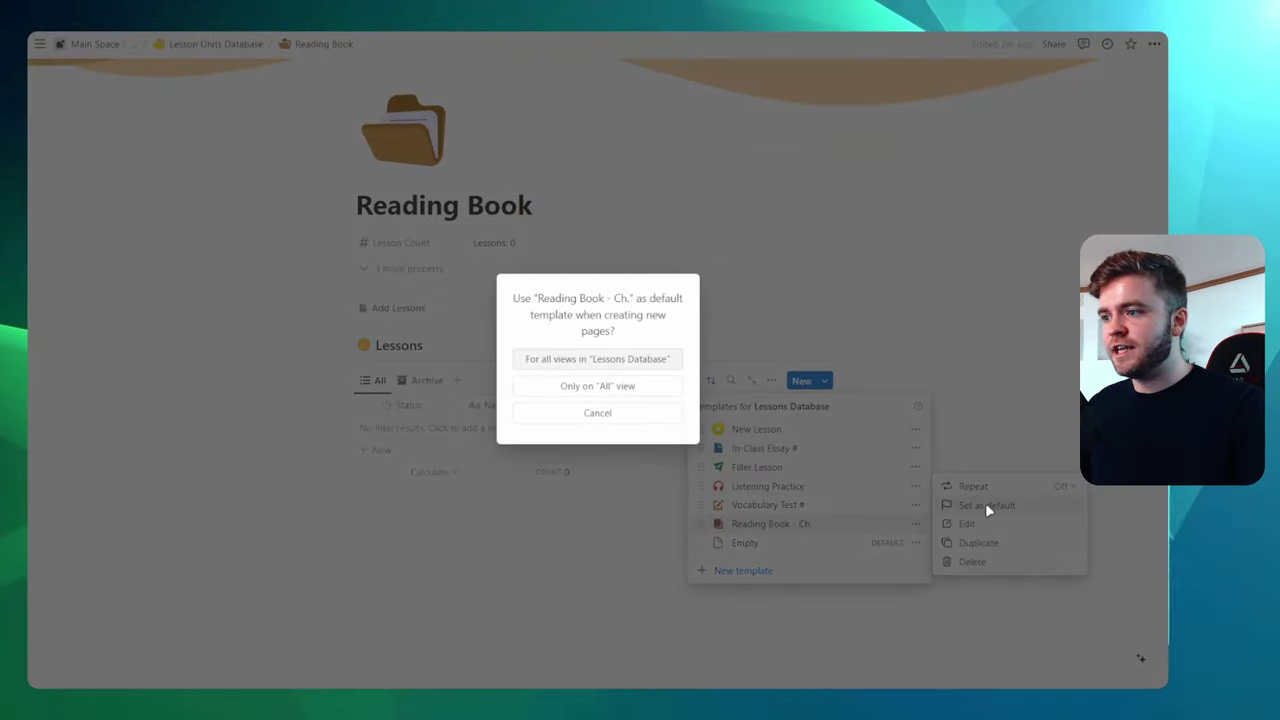
pyautogui.click(568, 388)
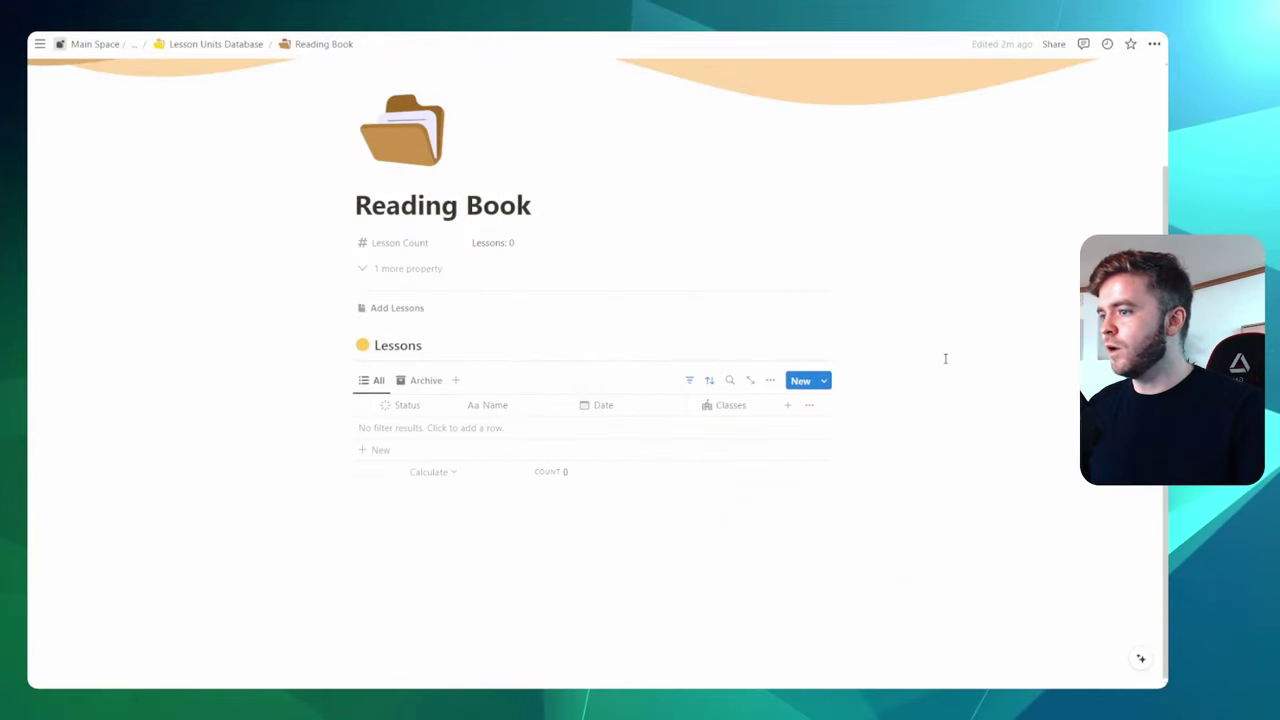
# Add a Reading Book - Ch. lesson from the default template, widen the Name column, and preview it
pyautogui.click(378, 450)
pyautogui.write('Reading Book - Ch.')
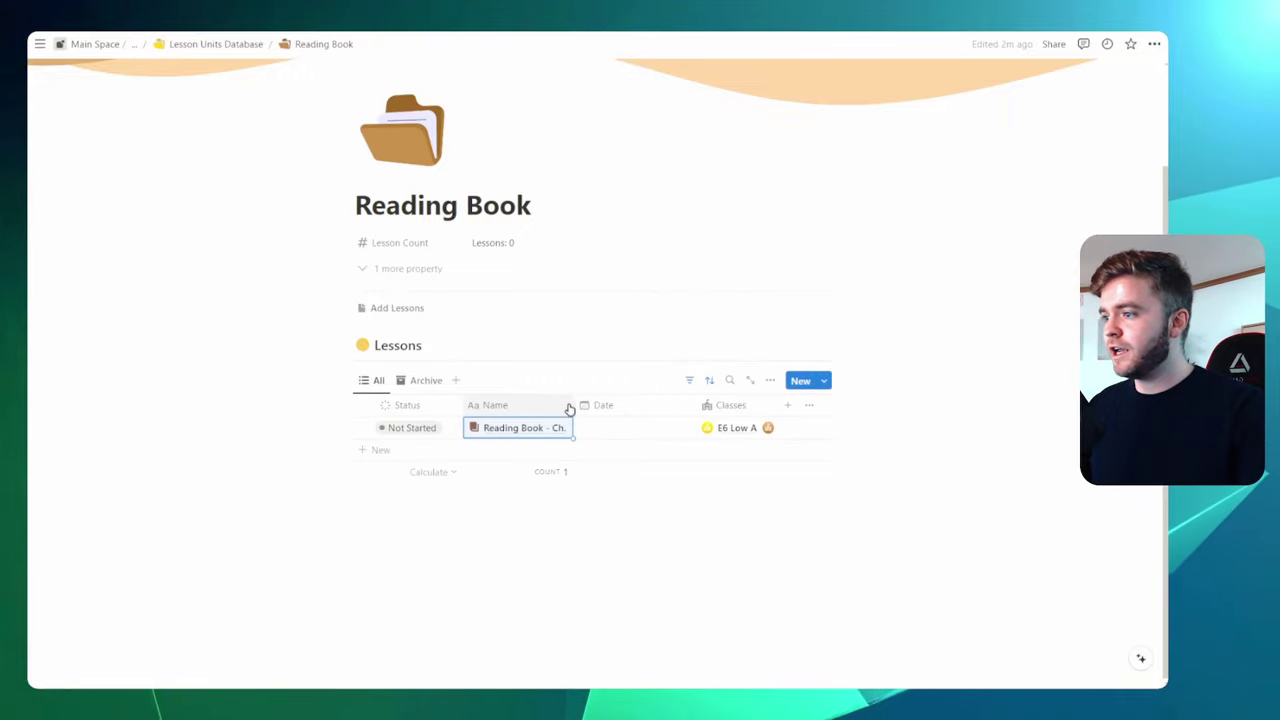
pyautogui.moveTo(571, 404); pyautogui.dragTo(587, 405)
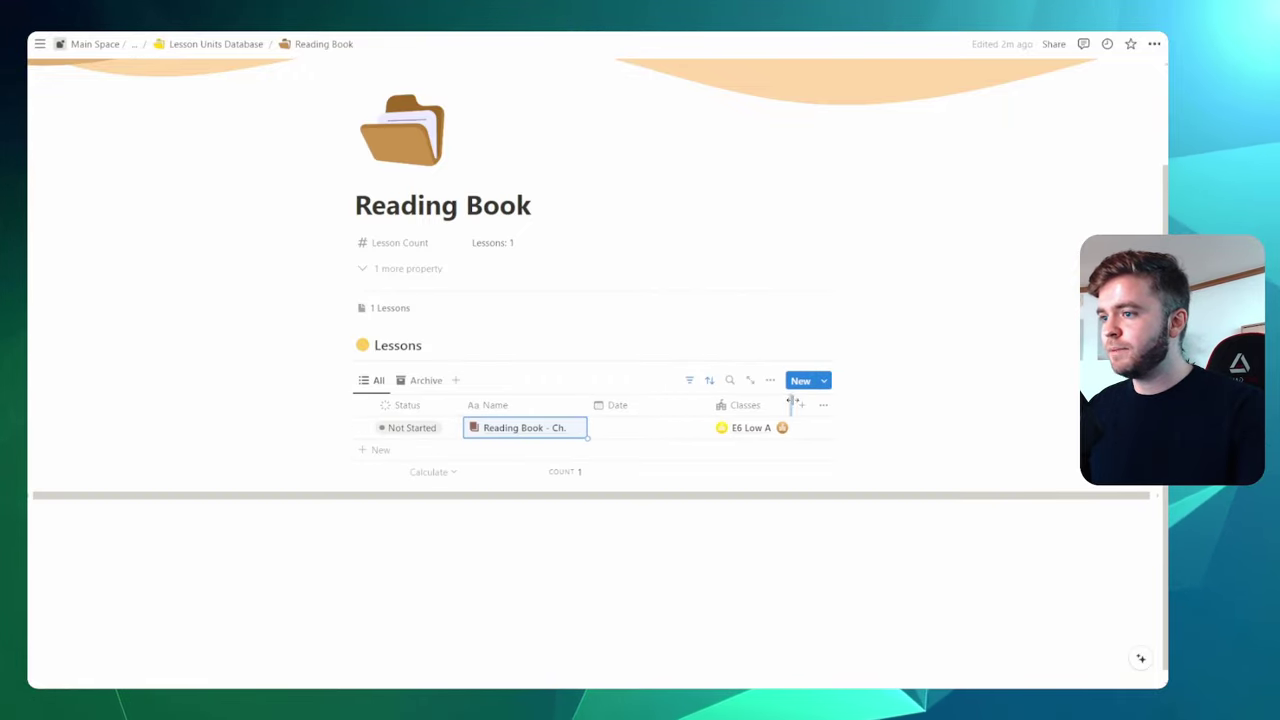
pyautogui.moveTo(792, 404); pyautogui.dragTo(784, 405)
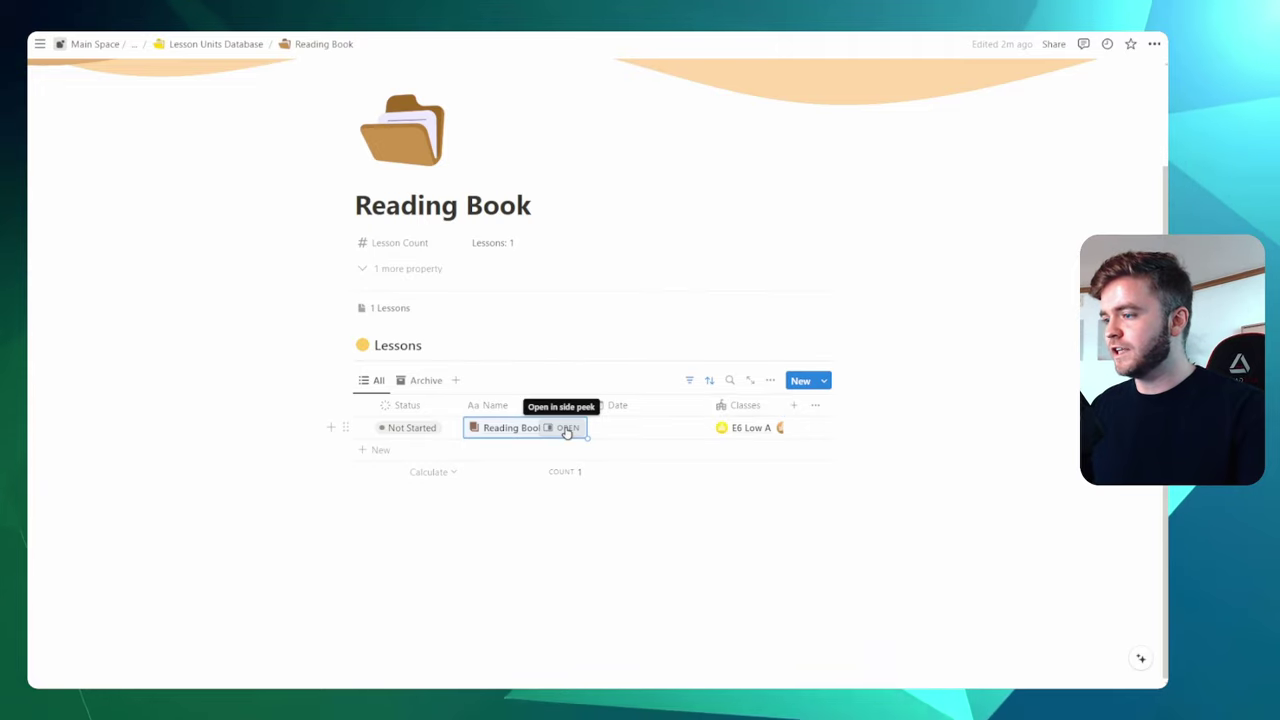
pyautogui.click(572, 427)
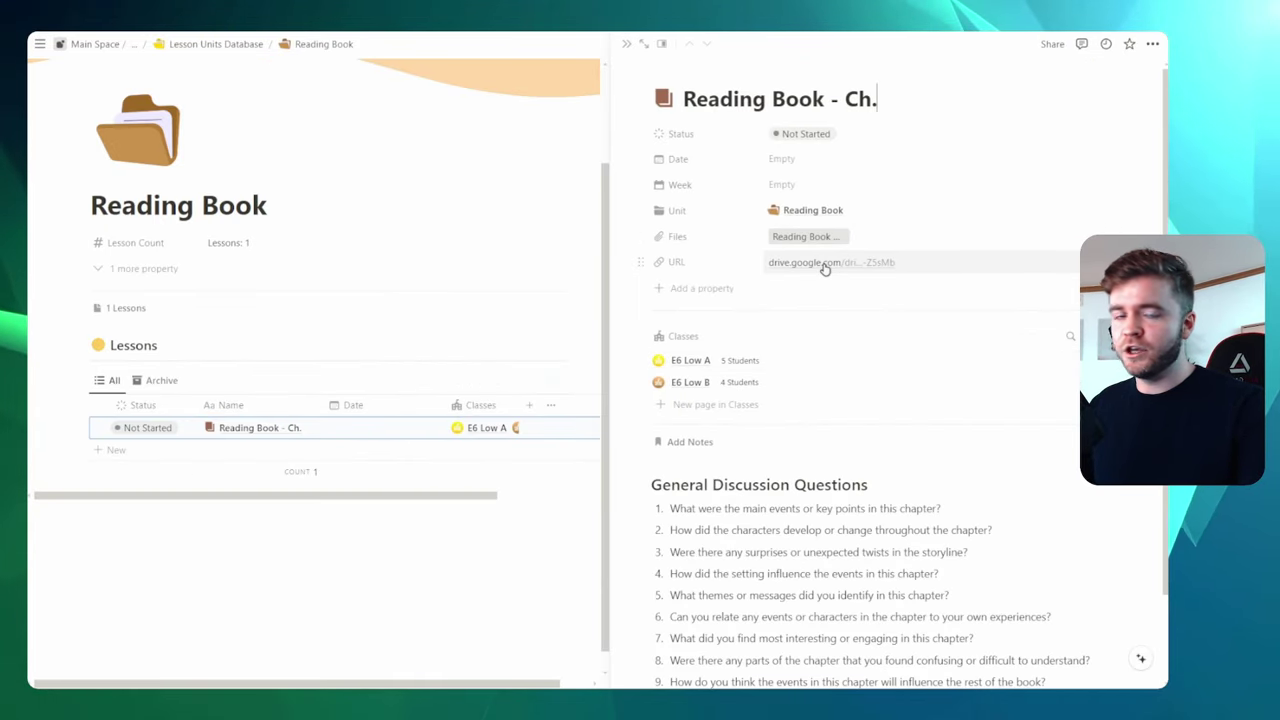
pyautogui.scroll(-2, 753, 408)
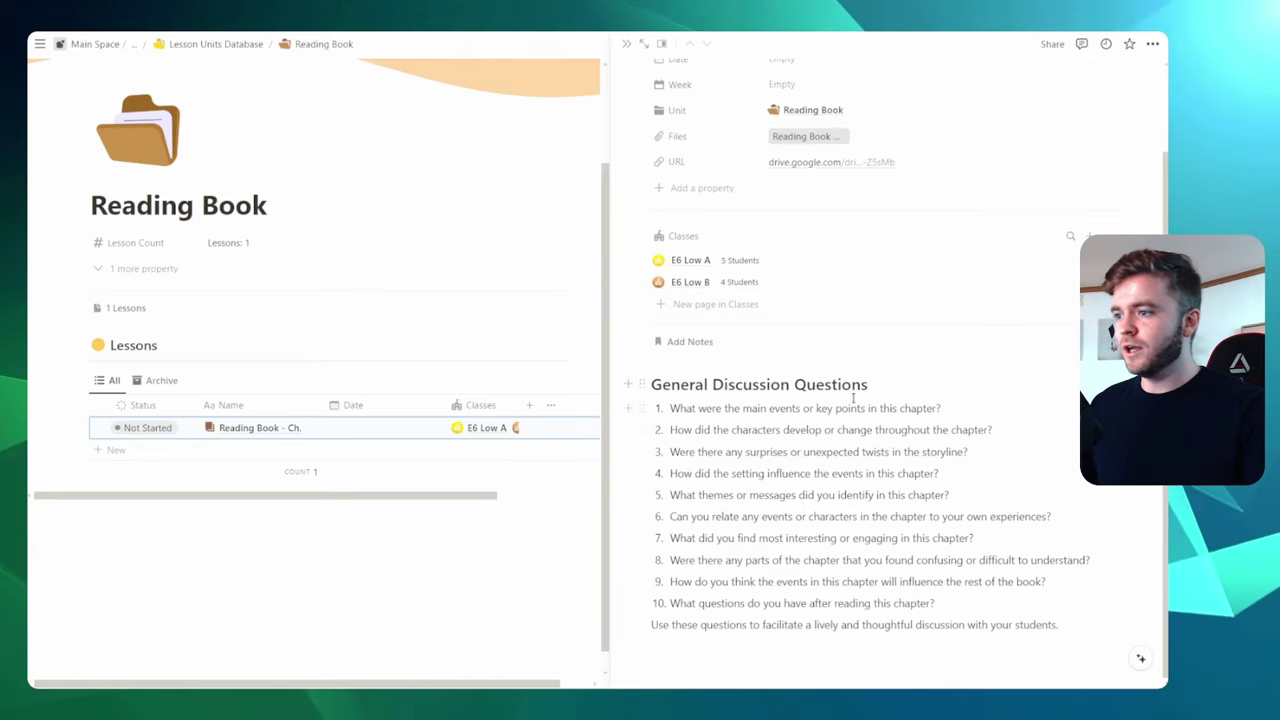
pyautogui.press('Escape')
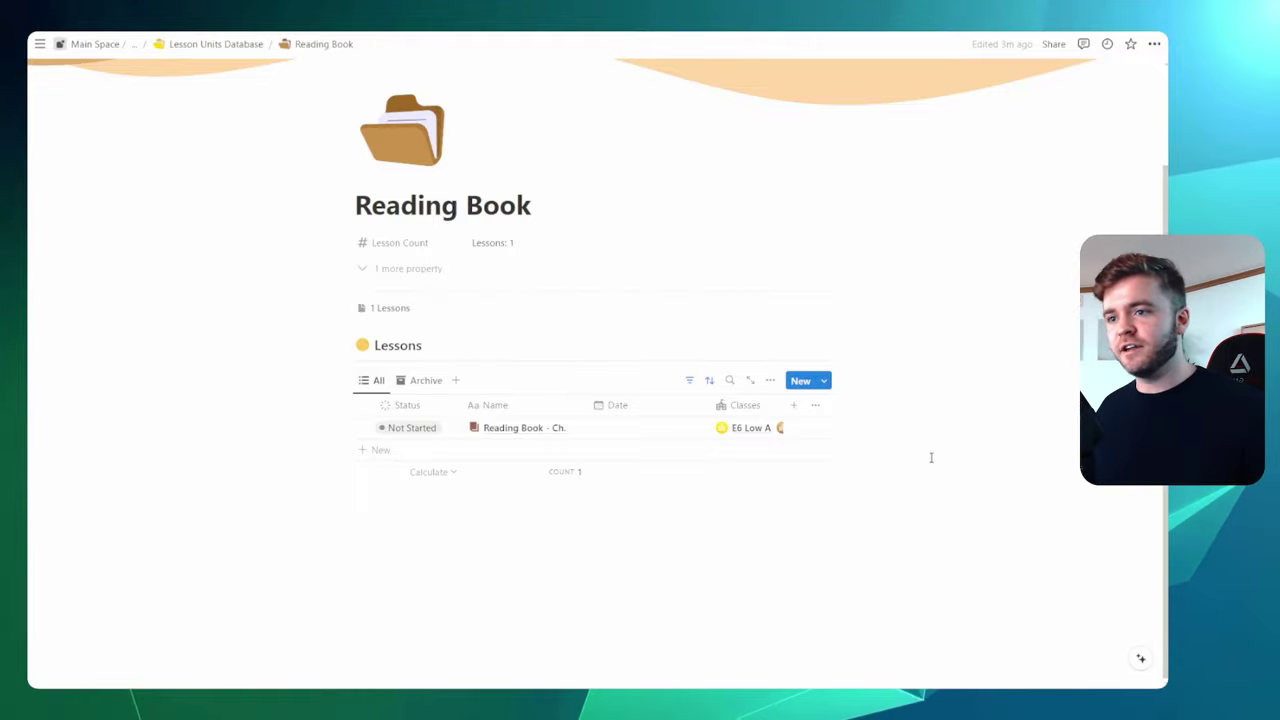
# Add seven more Reading Book - Ch. lesson rows, making eight in total
pyautogui.click(373, 451)
pyautogui.click(373, 473)
pyautogui.click(373, 495)
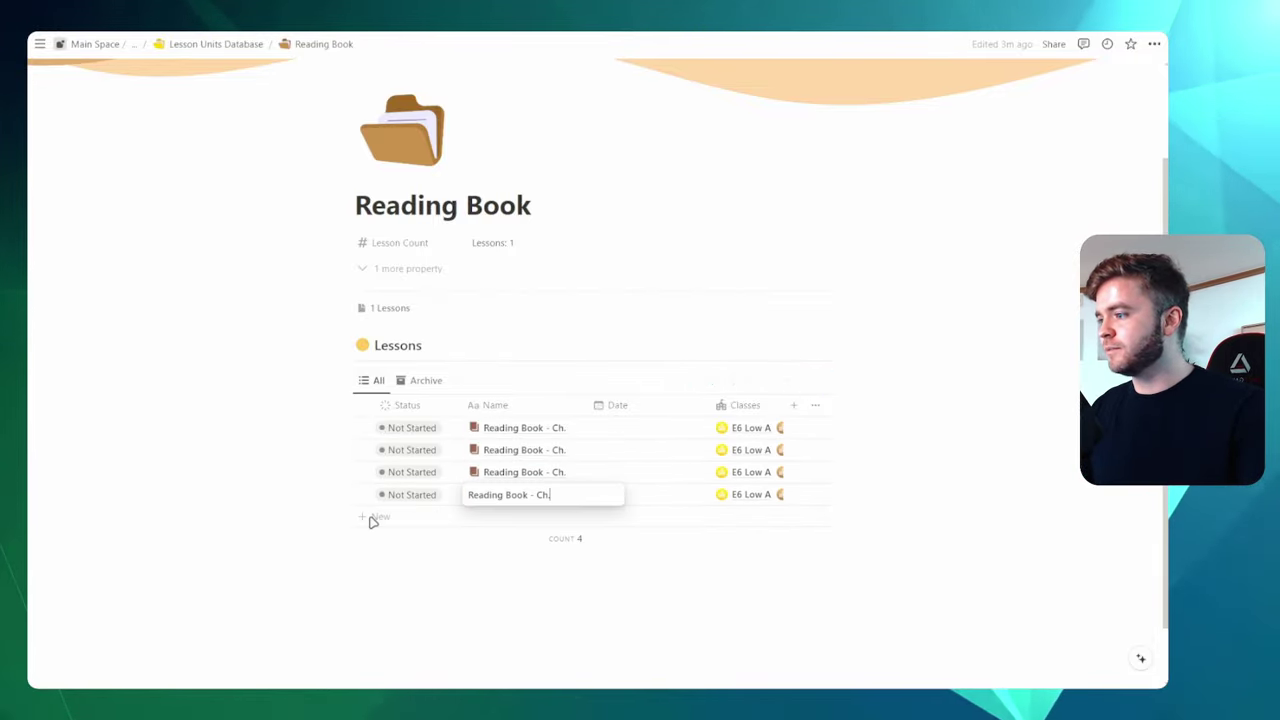
pyautogui.click(373, 517)
pyautogui.click(373, 539)
pyautogui.click(373, 561)
pyautogui.click(373, 583)
pyautogui.press('Escape')
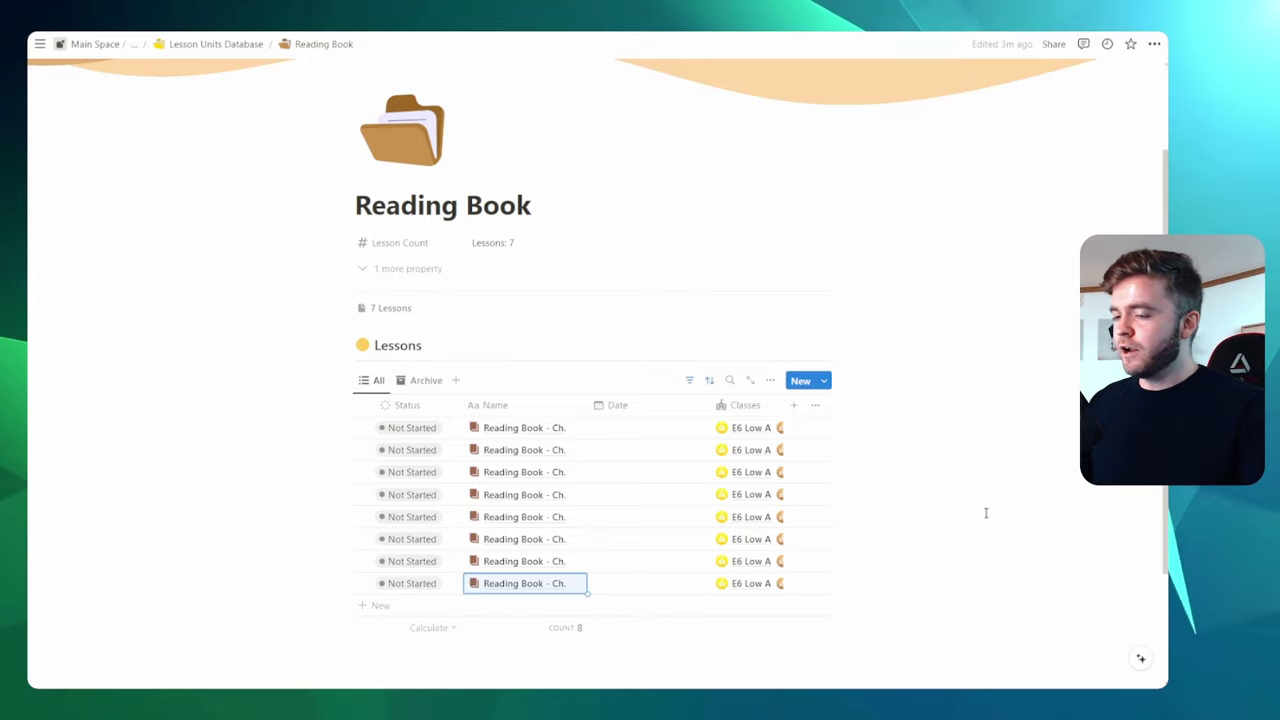
# Append chapter numbers so the lessons read Reading Book - Ch.1 through Ch.8
pyautogui.scroll(-2, 985, 513)
pyautogui.hotkey('ctrl', '+')
pyautogui.hotkey('ctrl', '+')
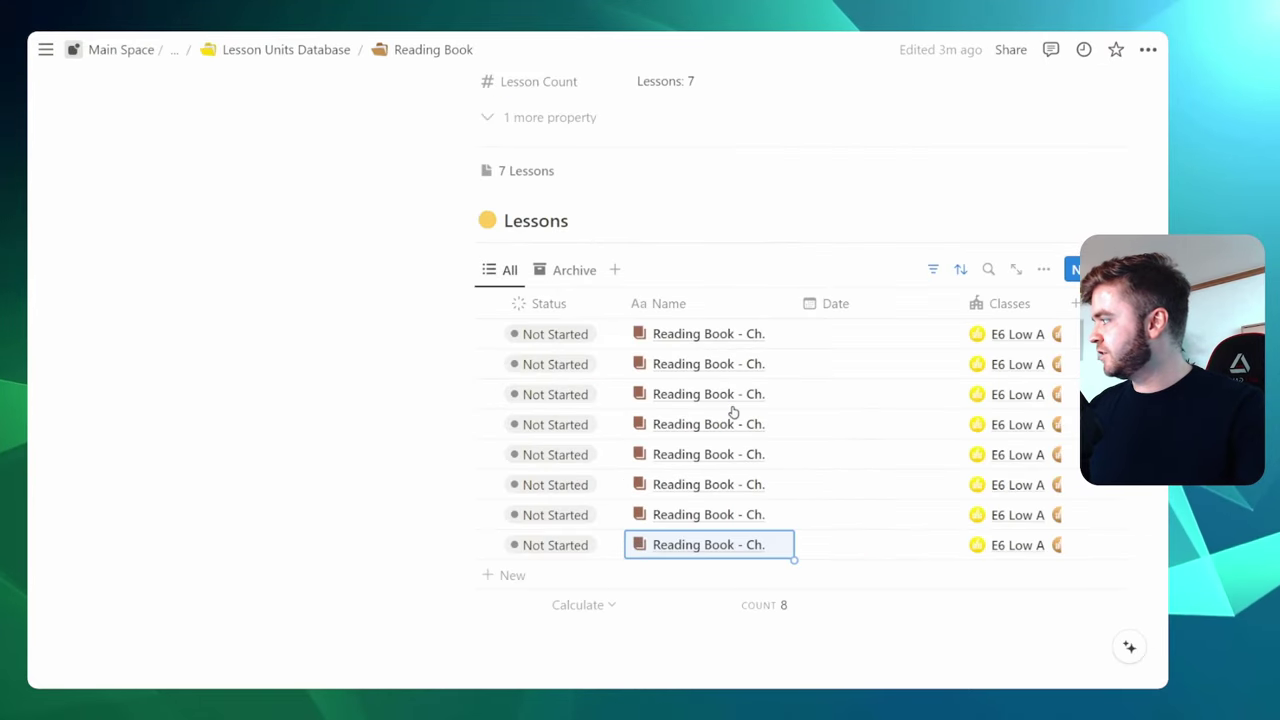
pyautogui.click(488, 334)
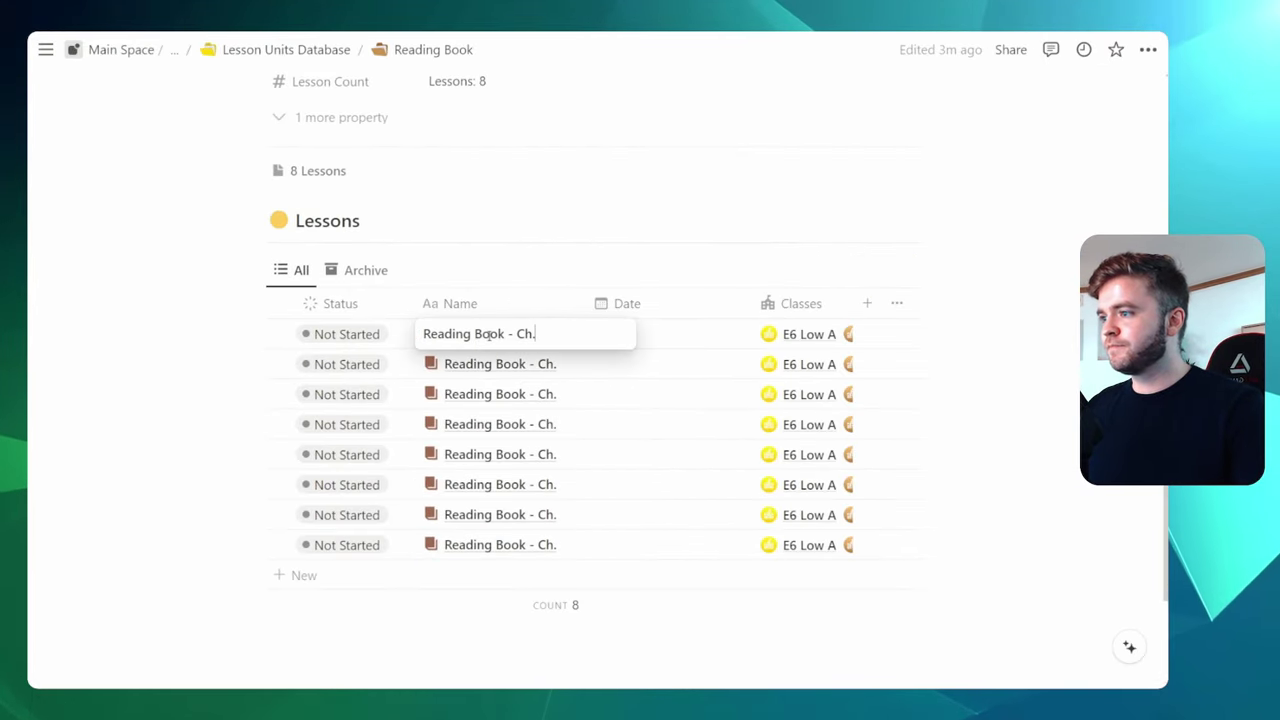
pyautogui.write('1')
pyautogui.press('Escape')
pyautogui.press('Down')
pyautogui.press('Return')
pyautogui.write('2')
pyautogui.press('Escape')
pyautogui.press('Down')
pyautogui.press('Return')
pyautogui.write('3')
pyautogui.press('Escape')
pyautogui.press('Down')
pyautogui.press('Return')
pyautogui.write('4')
pyautogui.press('Escape')
pyautogui.press('Down')
pyautogui.press('Return')
pyautogui.write('5')
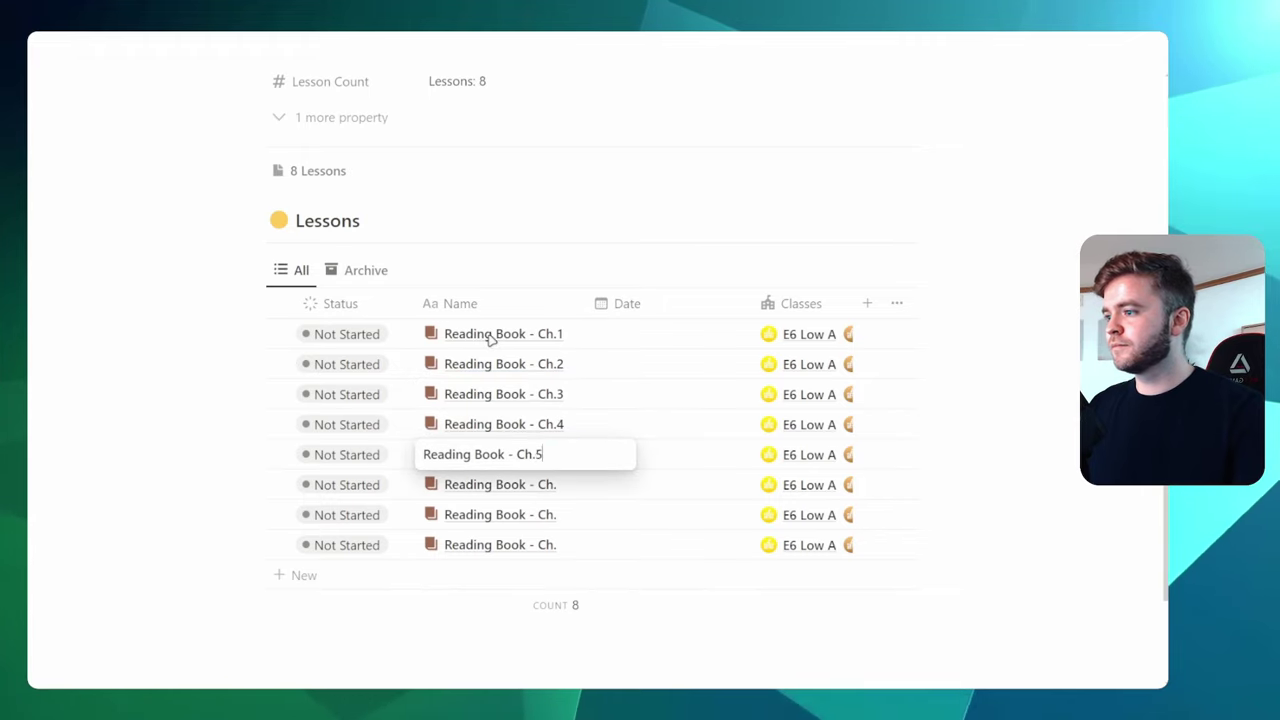
pyautogui.press('Escape')
pyautogui.press('Down')
pyautogui.press('Return')
pyautogui.write('6')
pyautogui.press('Escape')
pyautogui.press('Down')
pyautogui.press('Return')
pyautogui.write('7')
pyautogui.press('Escape')
pyautogui.press('Down')
pyautogui.press('Return')
pyautogui.write('8')
pyautogui.press('Escape')
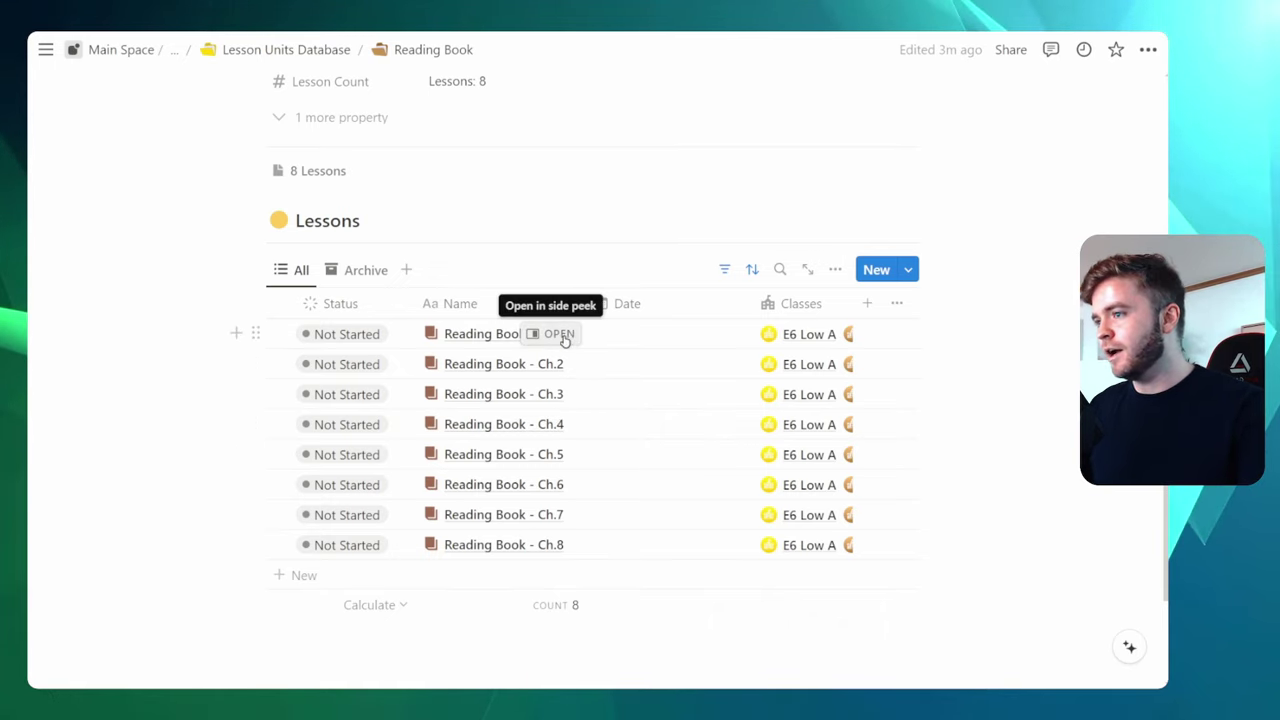
# Date Ch.1 July 8 and Ch.2 July 15, then fill July 15 down to Ch.8
pyautogui.click(655, 344)
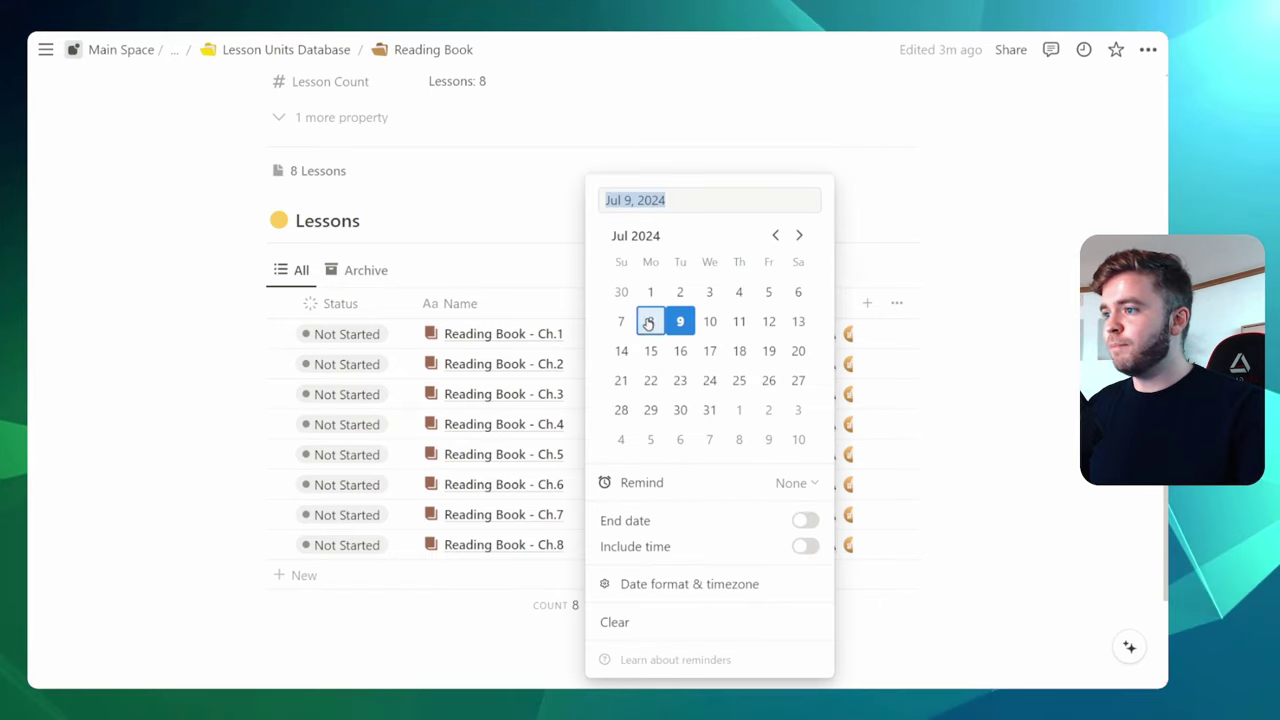
pyautogui.click(1063, 363)
pyautogui.click(622, 374)
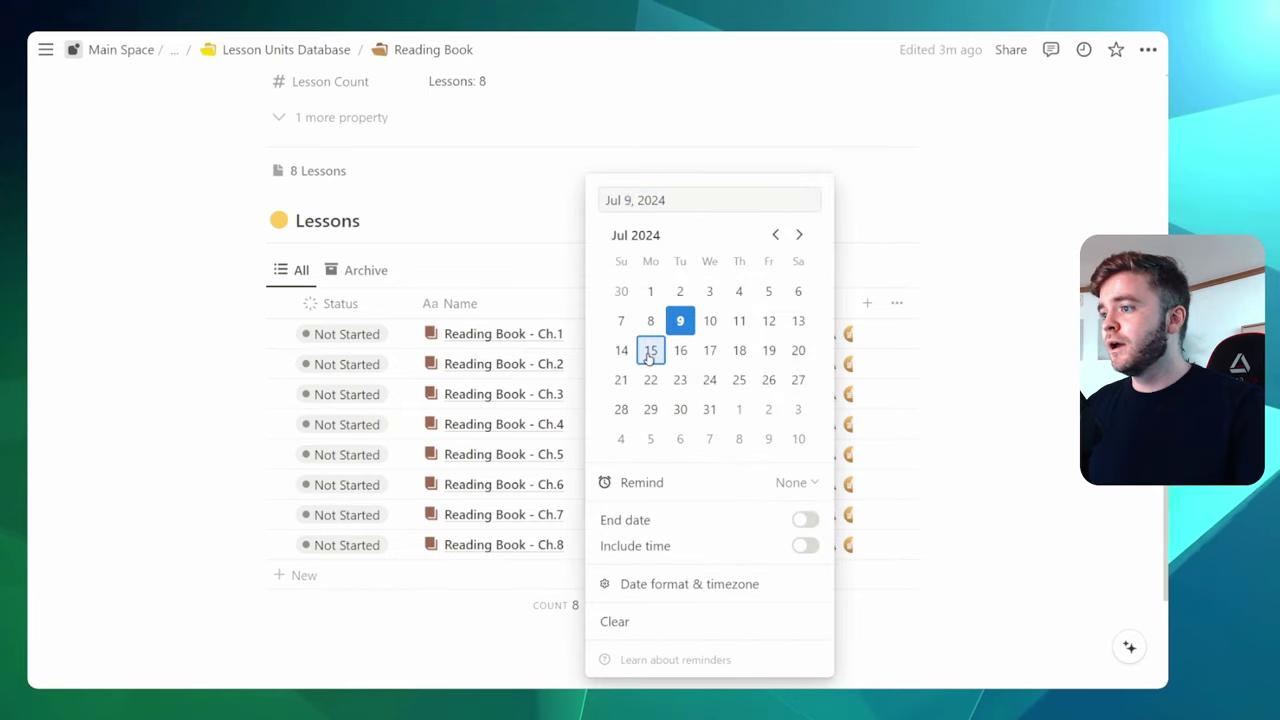
pyautogui.click(620, 374)
pyautogui.click(1040, 416)
pyautogui.click(612, 400)
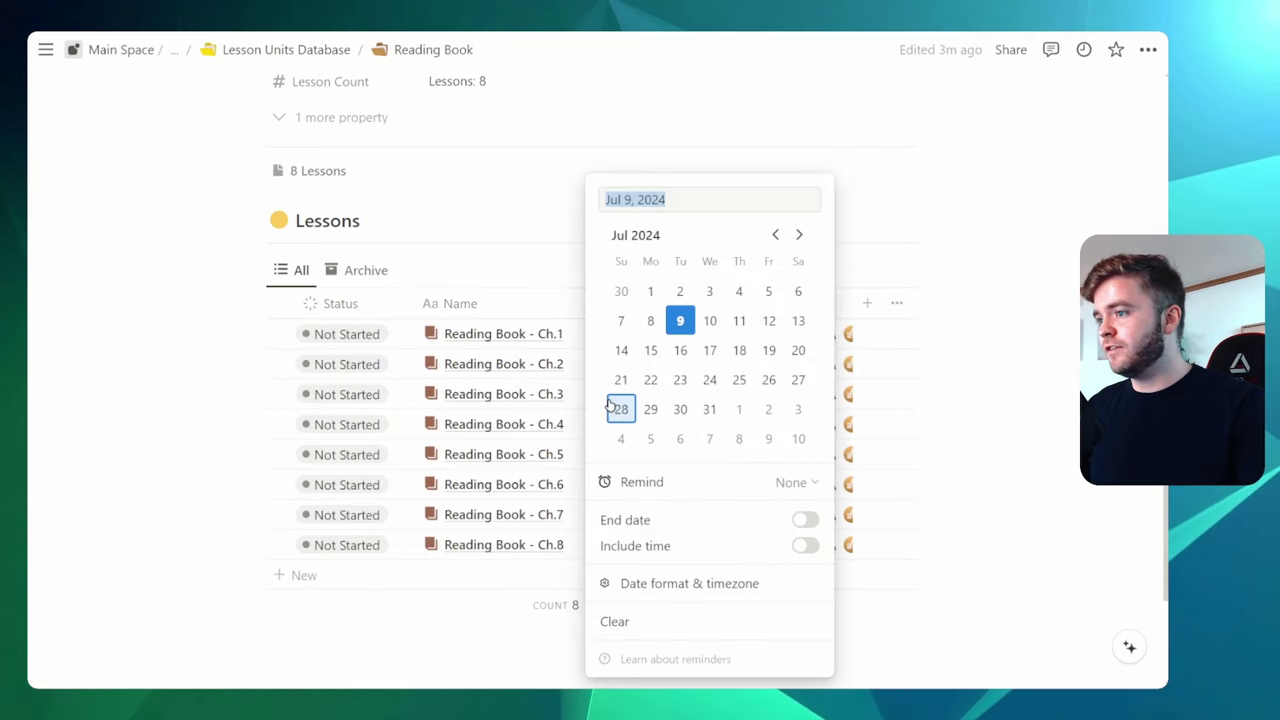
pyautogui.click(1043, 383)
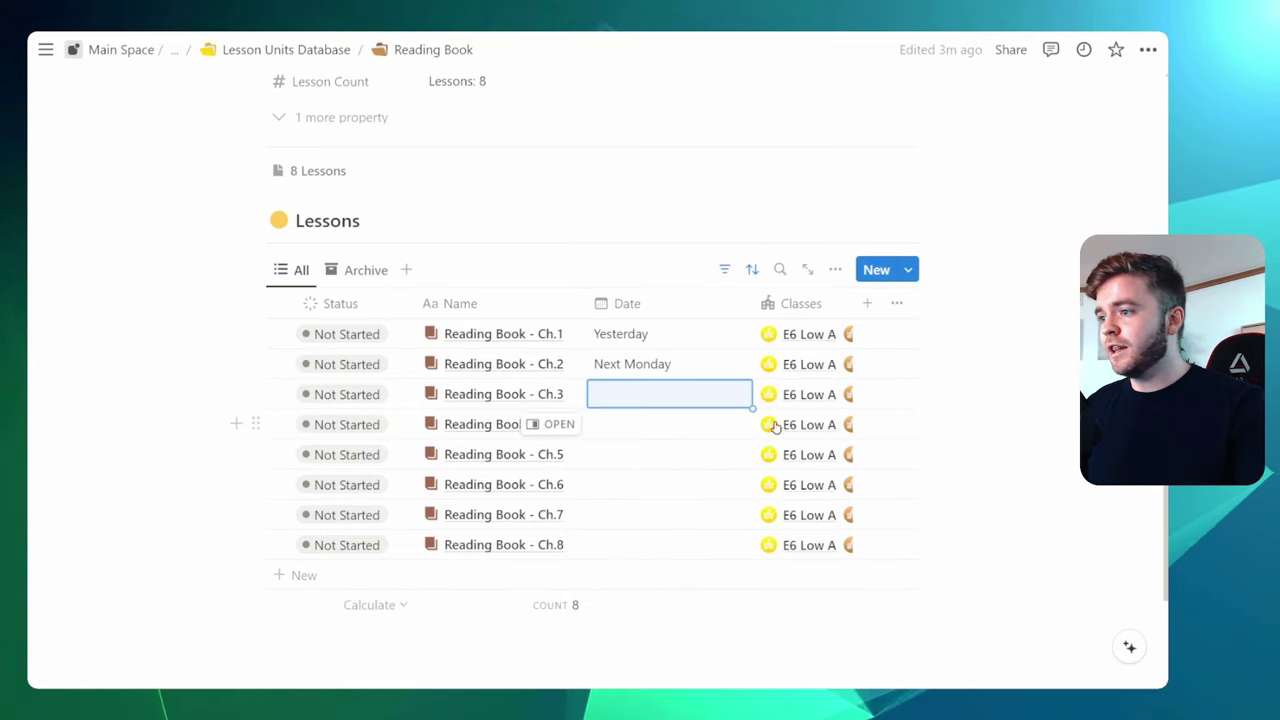
pyautogui.click(703, 369)
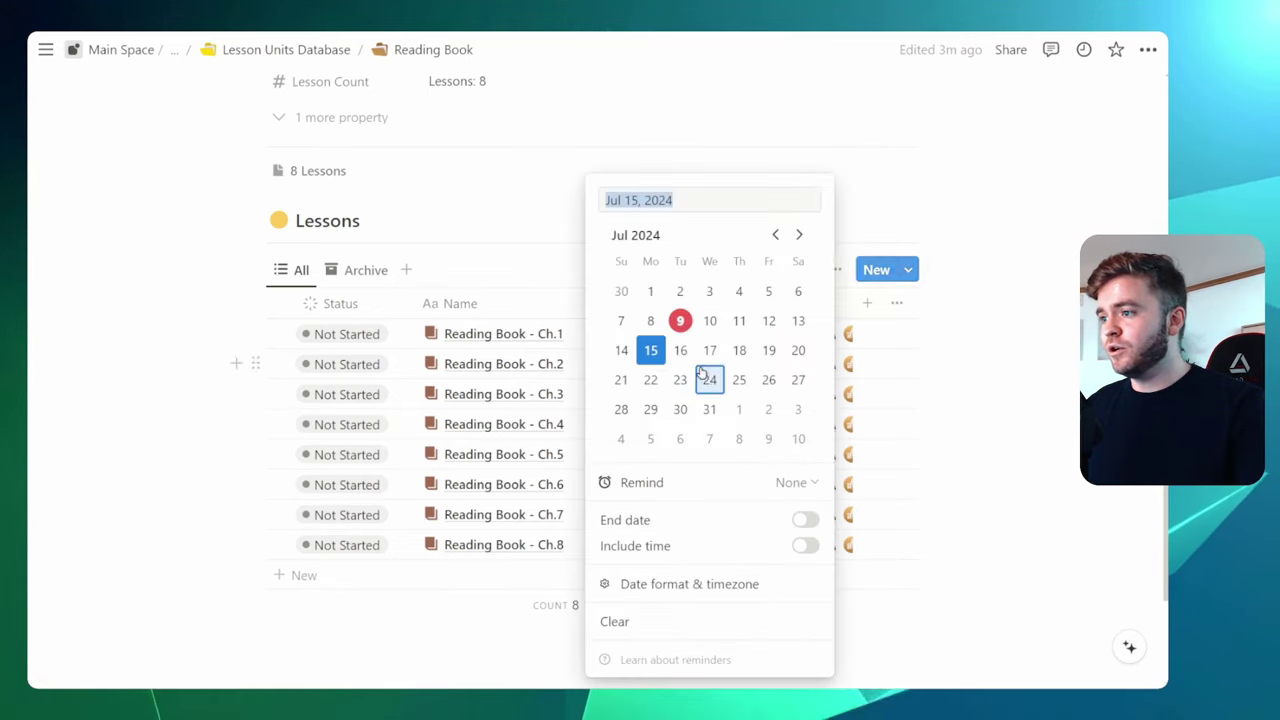
pyautogui.click(1034, 391)
pyautogui.moveTo(752, 377); pyautogui.dragTo(738, 552)
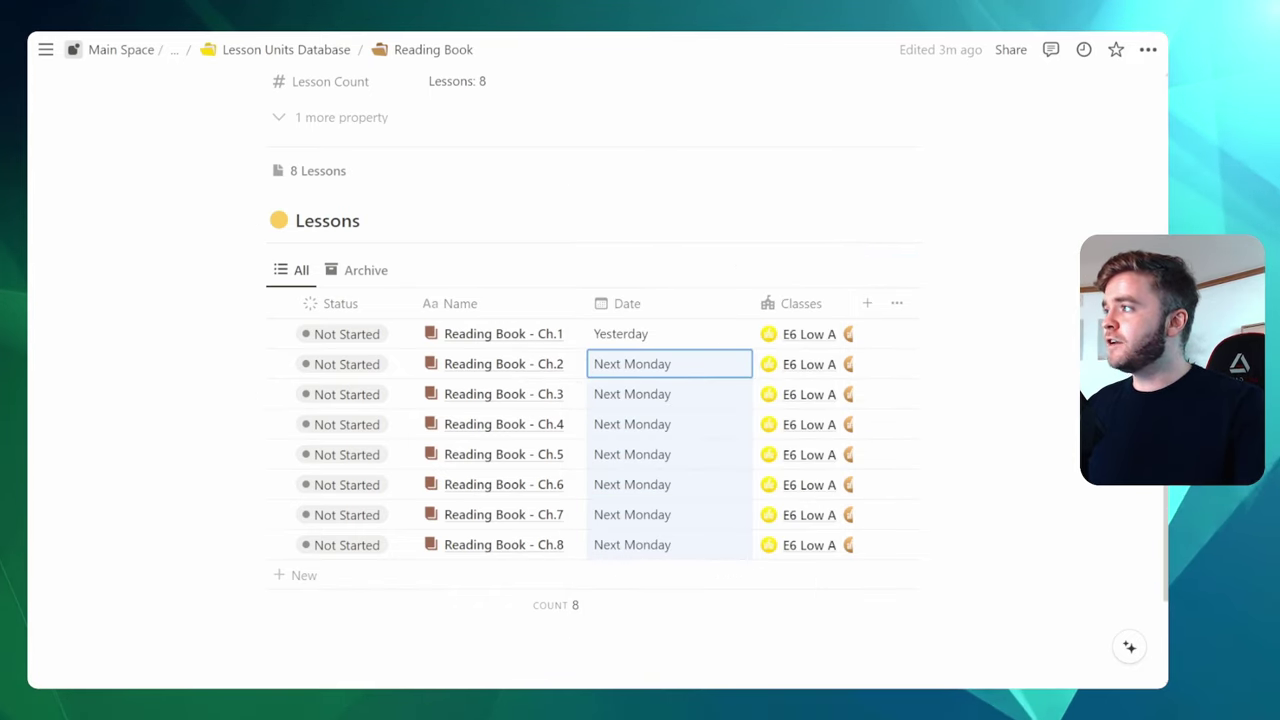
# Preview the Ch.1 lesson, then go back to the Teacher Planner Lessons page
pyautogui.click(503, 334)
pyautogui.press('Escape')
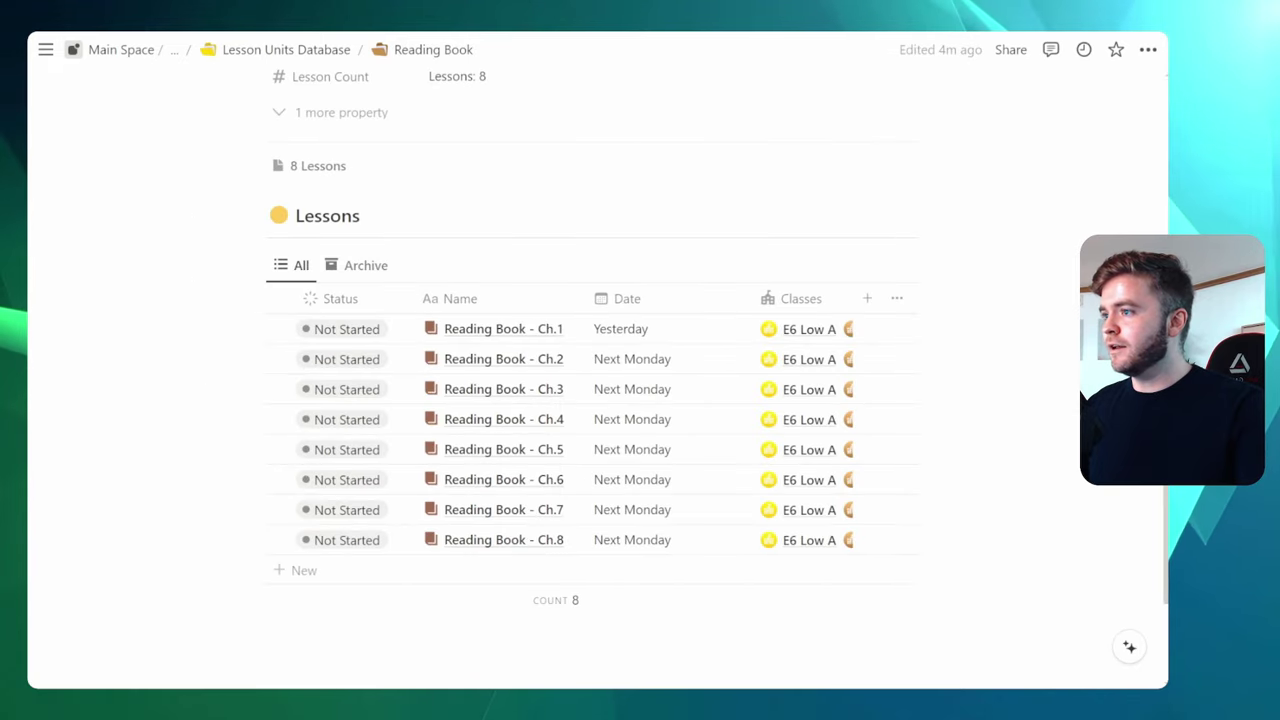
pyautogui.hotkey('alt', 'Left')
# In the July calendar, drag the early chapter cards onto successive Mondays, spanning Monday–Tuesday
pyautogui.scroll(-3, 578, 254)
pyautogui.scroll(-2, 560, 262)
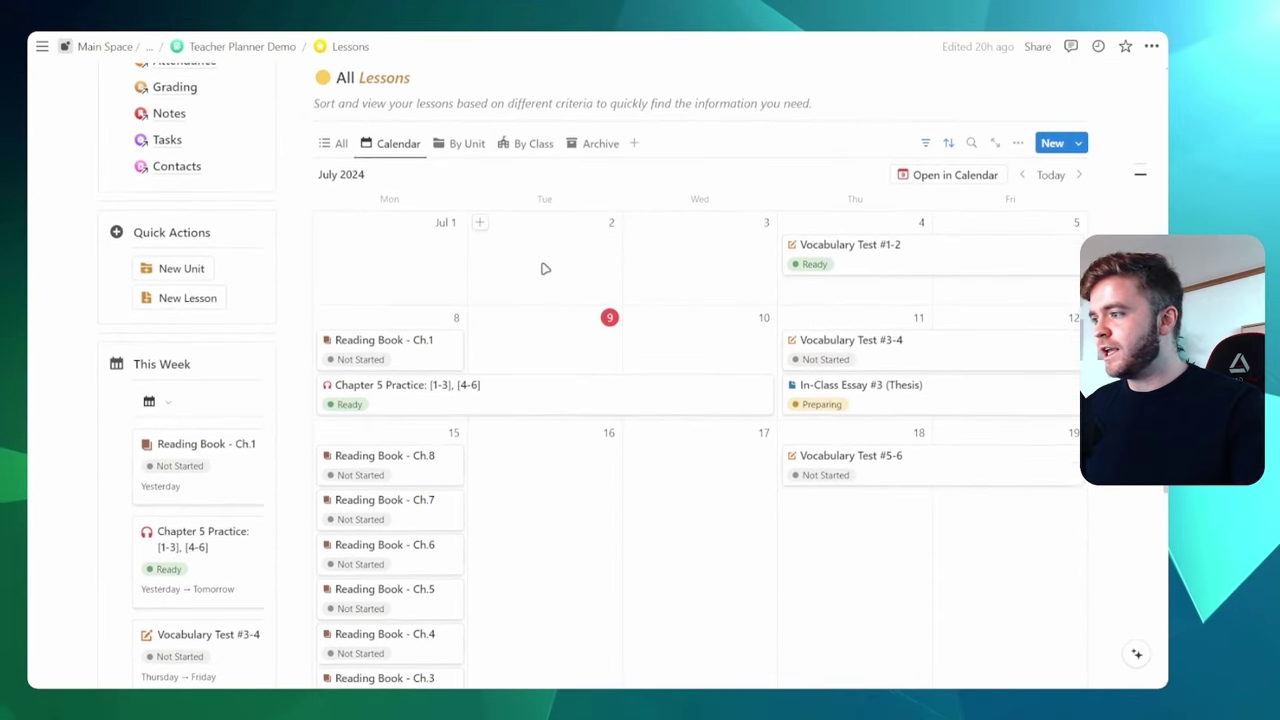
pyautogui.scroll(2, 540, 263)
pyautogui.click(333, 240)
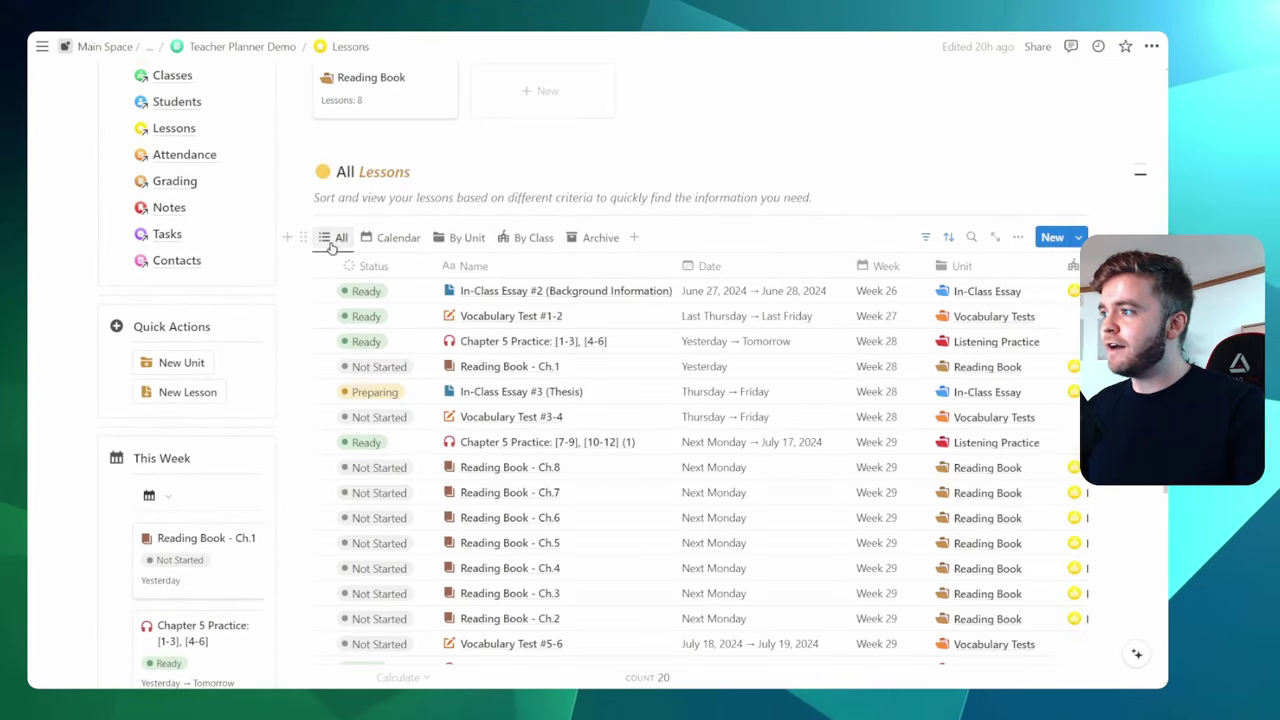
pyautogui.click(384, 242)
pyautogui.scroll(-2, 535, 262)
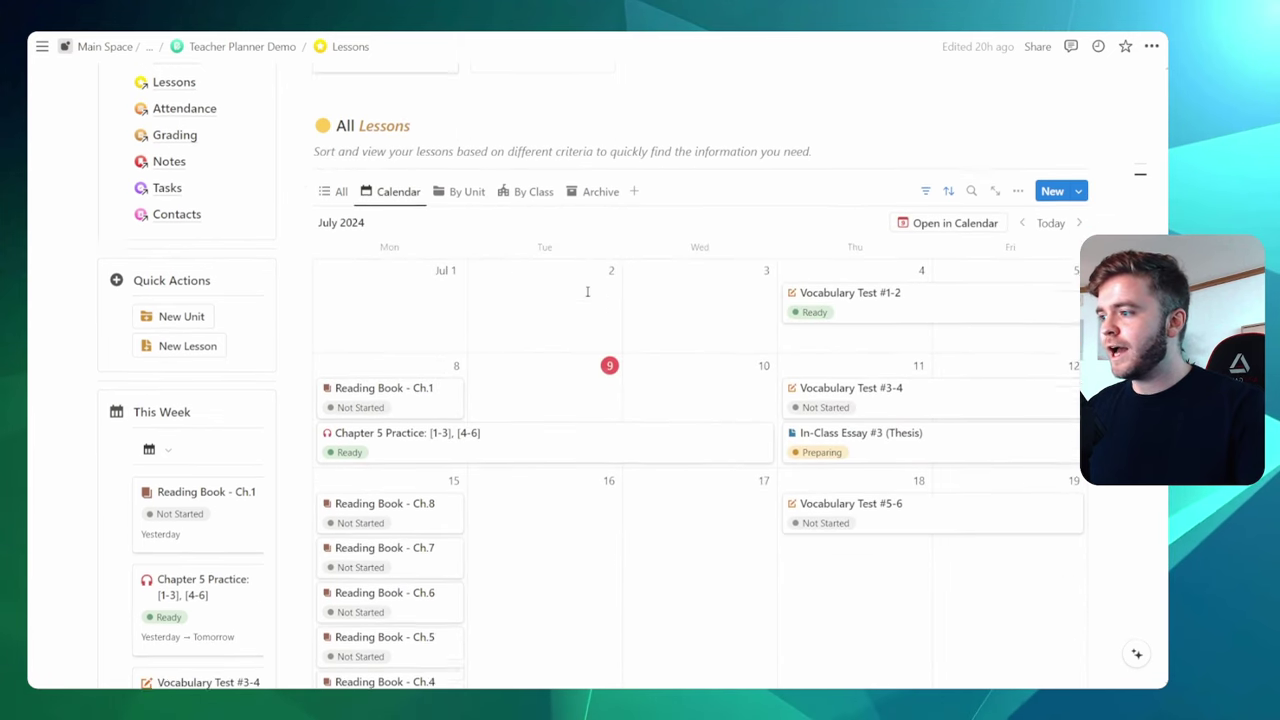
pyautogui.scroll(-2, 533, 268)
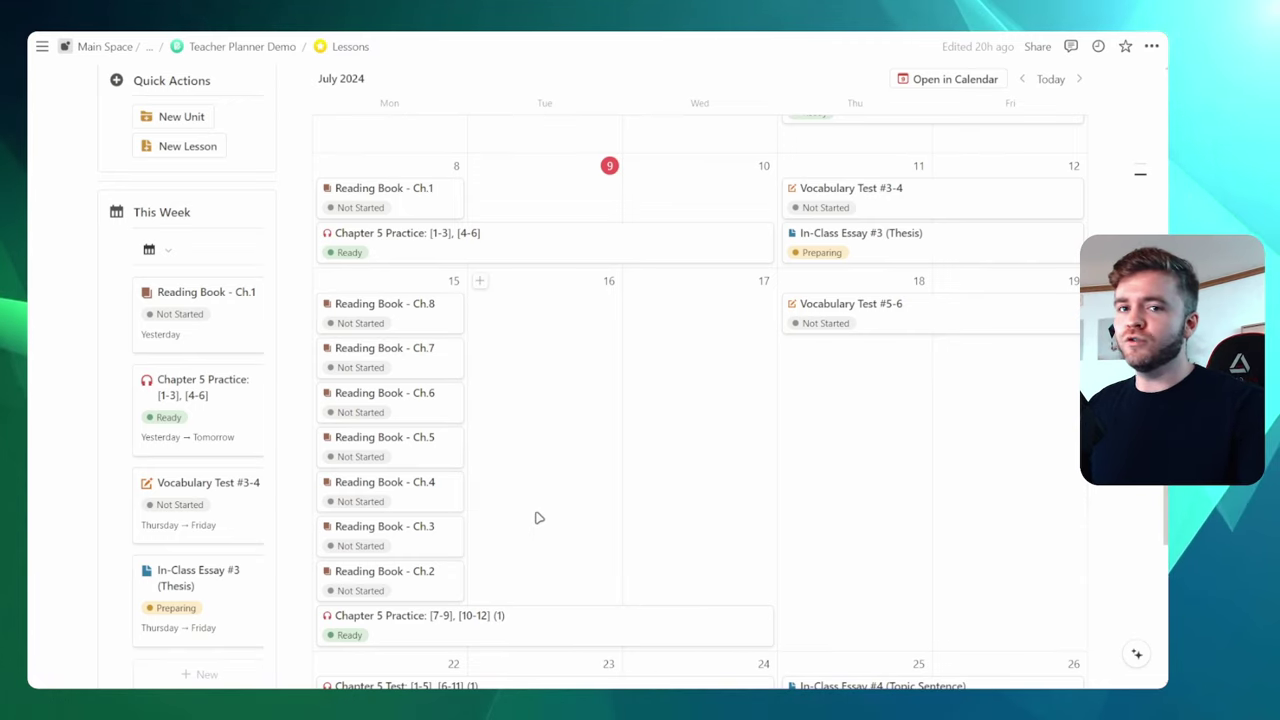
pyautogui.scroll(-2, 535, 436)
pyautogui.scroll(-5, 560, 425)
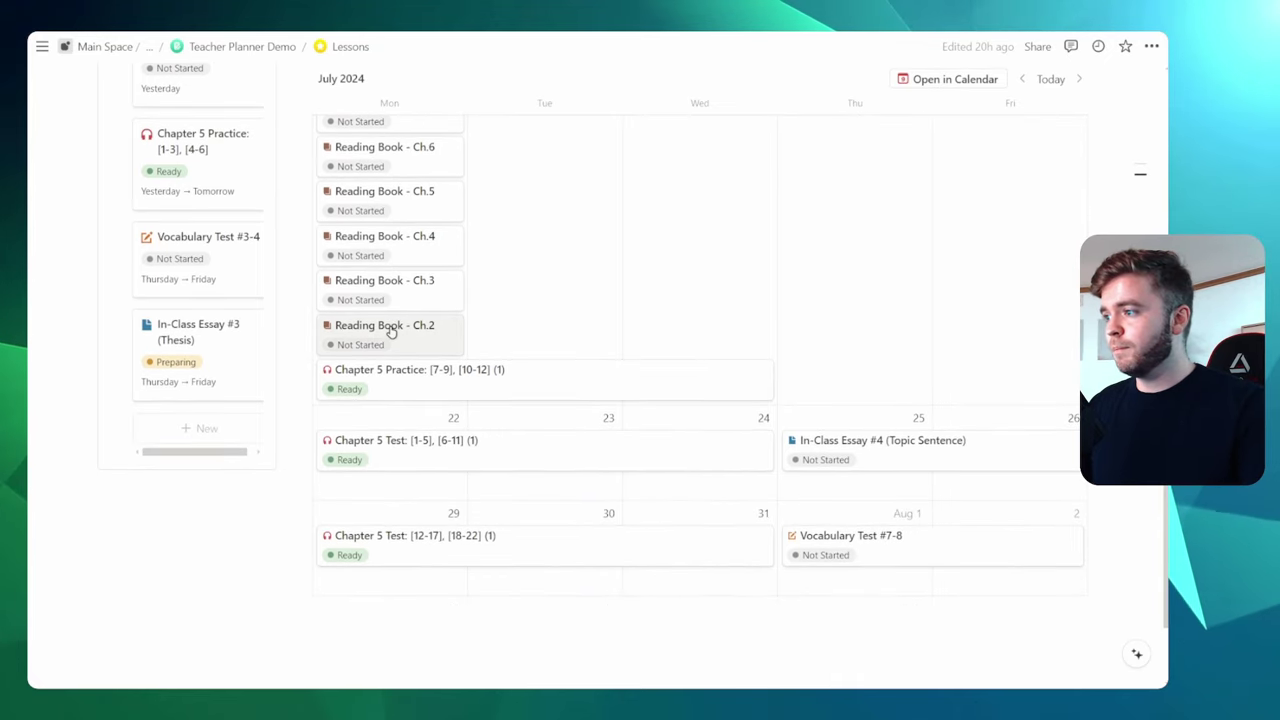
pyautogui.scroll(5, 594, 337)
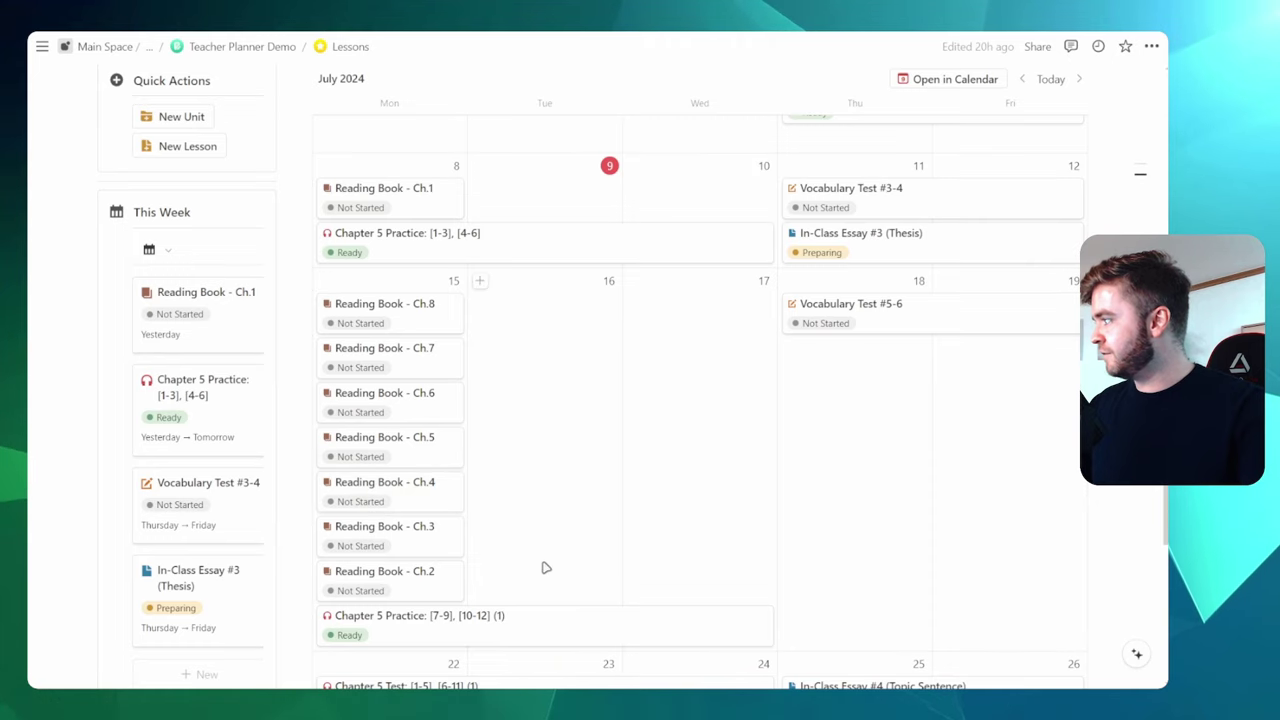
pyautogui.scroll(-3, 520, 400)
pyautogui.moveTo(400, 455); pyautogui.dragTo(422, 556)
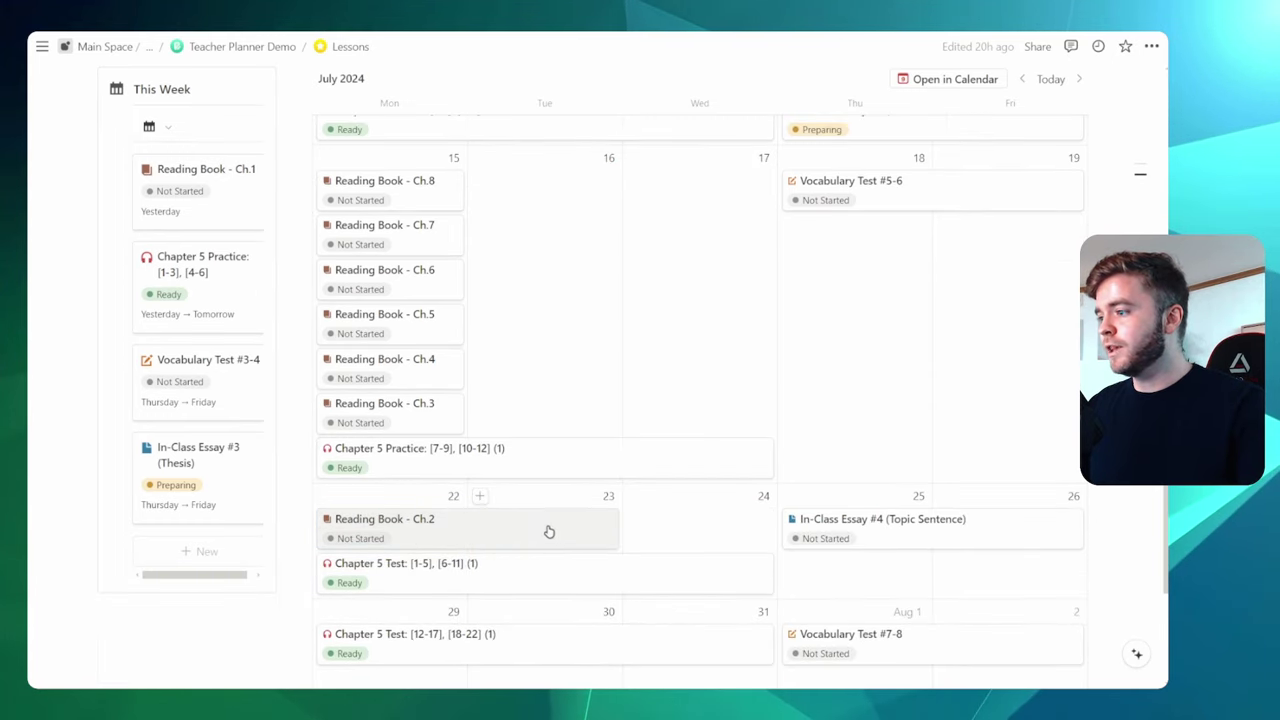
pyautogui.scroll(5, 548, 531)
pyautogui.moveTo(474, 394); pyautogui.dragTo(563, 394)
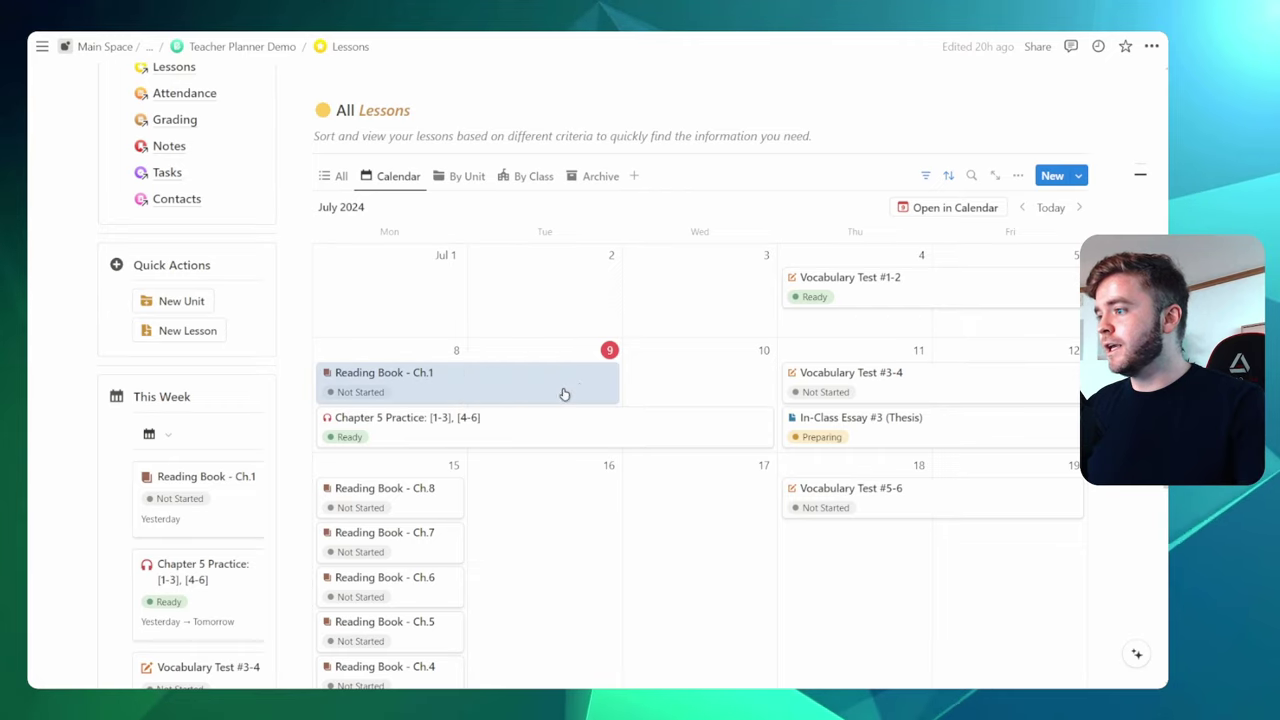
pyautogui.scroll(-3, 700, 392)
pyautogui.moveTo(527, 239); pyautogui.dragTo(329, 481)
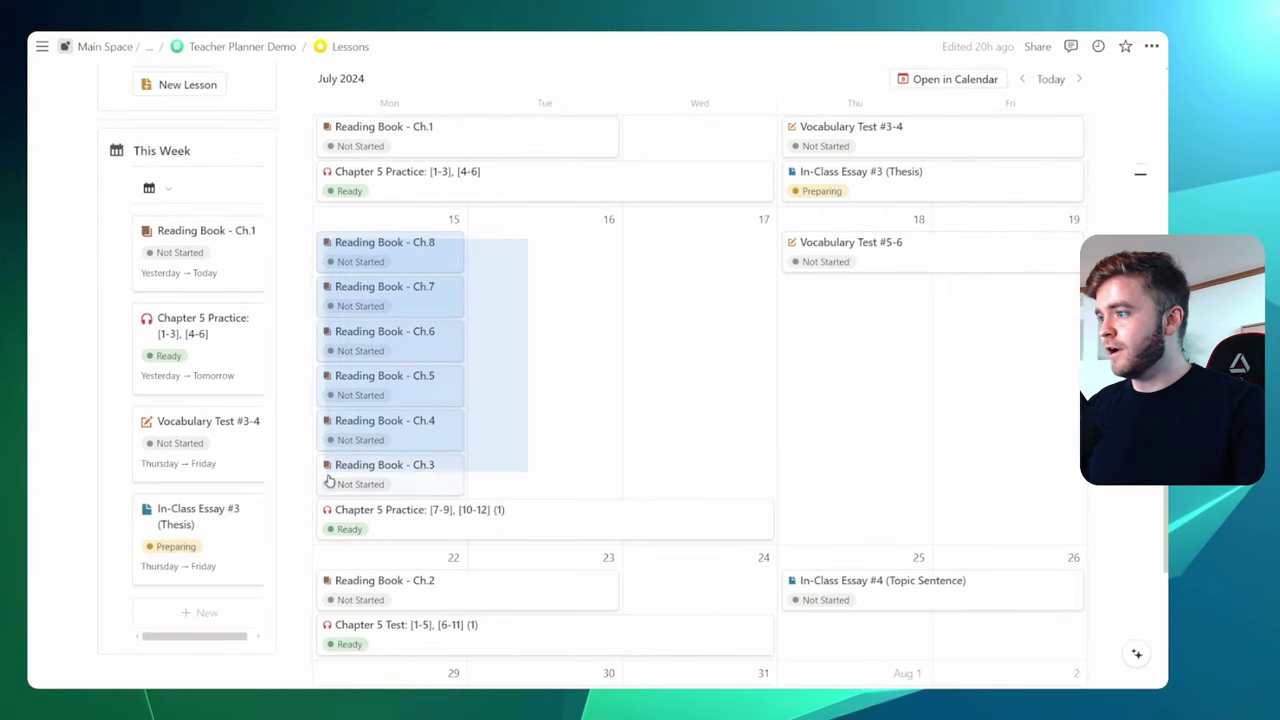
pyautogui.scroll(-2, 400, 420)
pyautogui.moveTo(345, 360); pyautogui.dragTo(420, 571)
pyautogui.scroll(5, 700, 400)
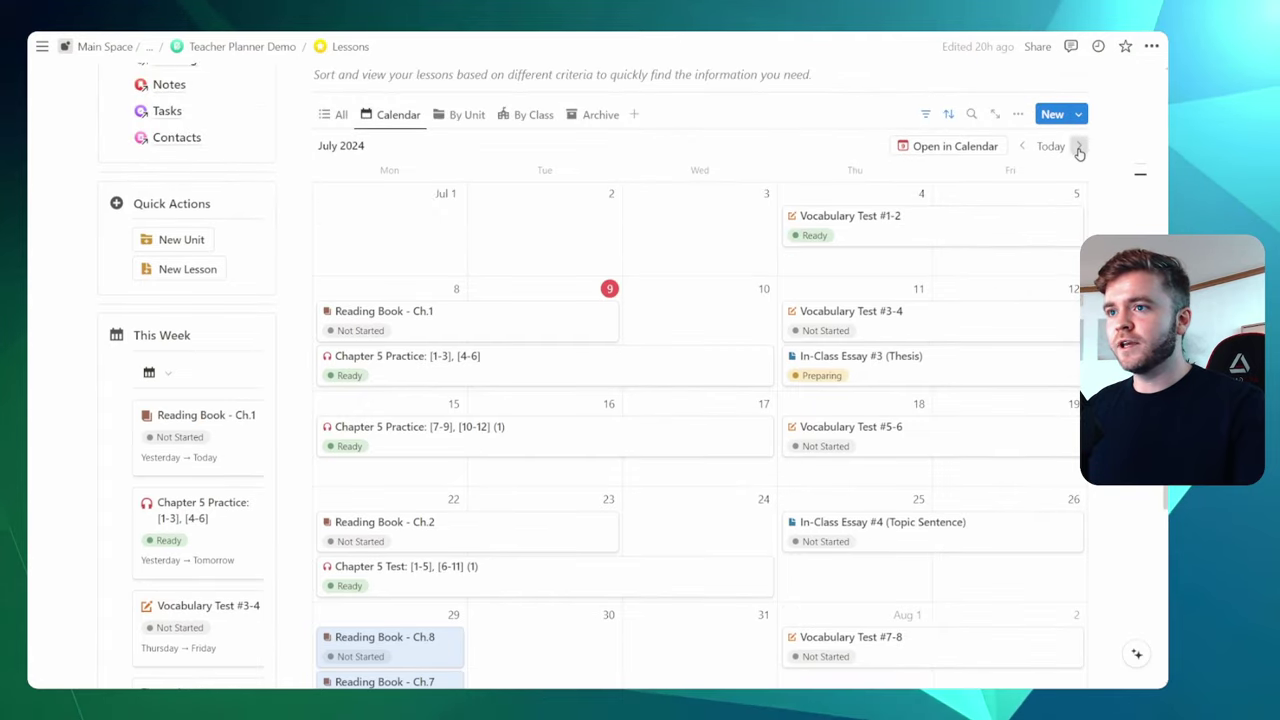
# In August, place chapters Ch.4–Ch.8 on following Mondays, each card stretched through Tuesday
pyautogui.click(1079, 148)
pyautogui.click(551, 323)
pyautogui.scroll(-2, 451, 334)
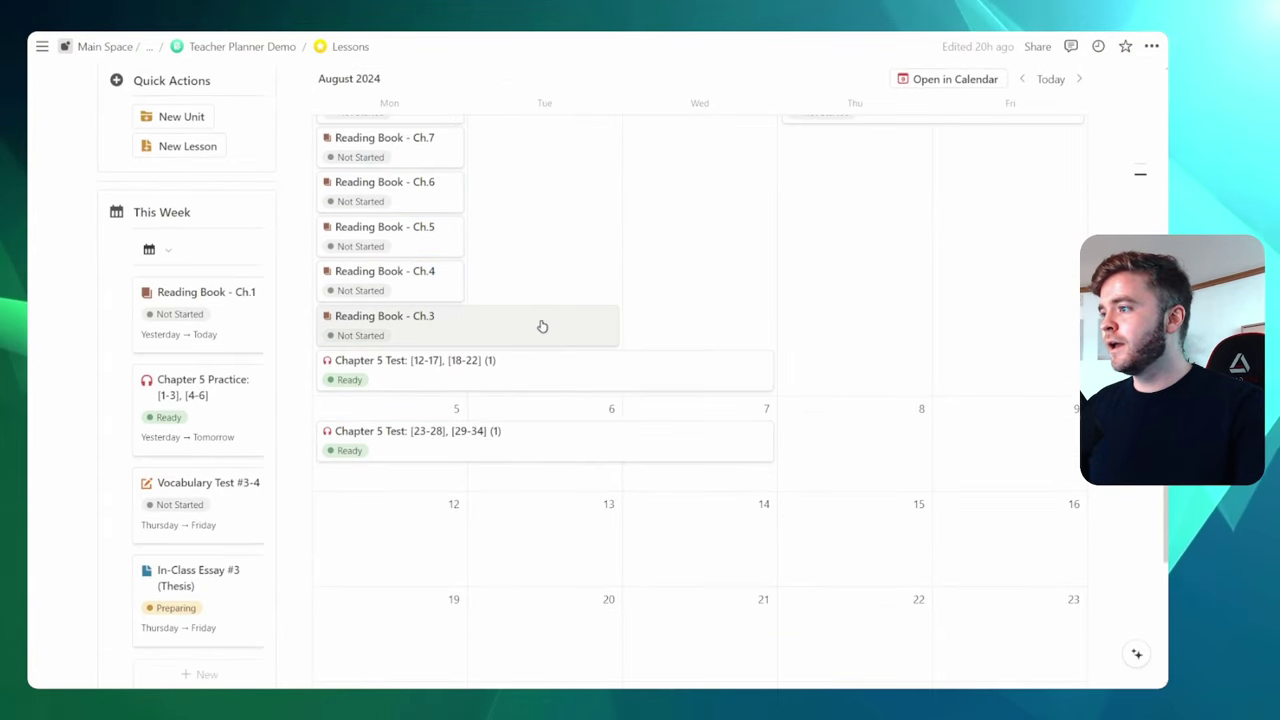
pyautogui.moveTo(400, 285); pyautogui.dragTo(457, 394)
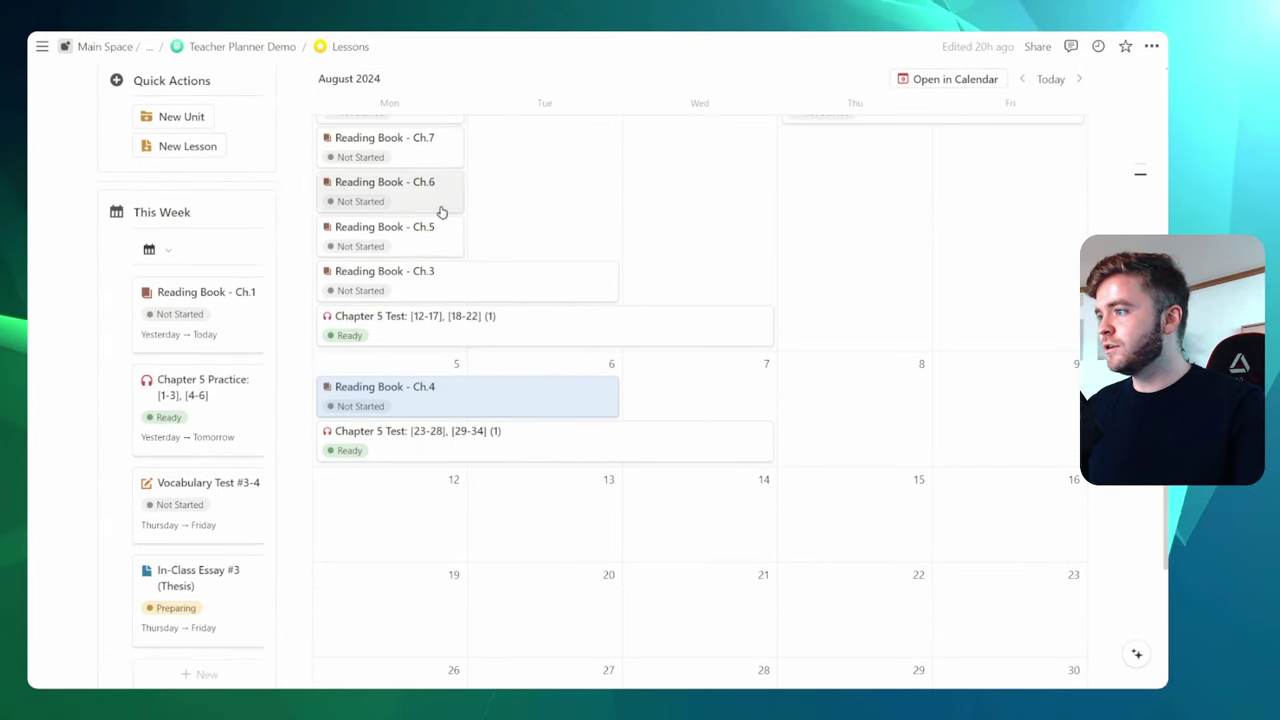
pyautogui.moveTo(440, 228); pyautogui.dragTo(574, 463)
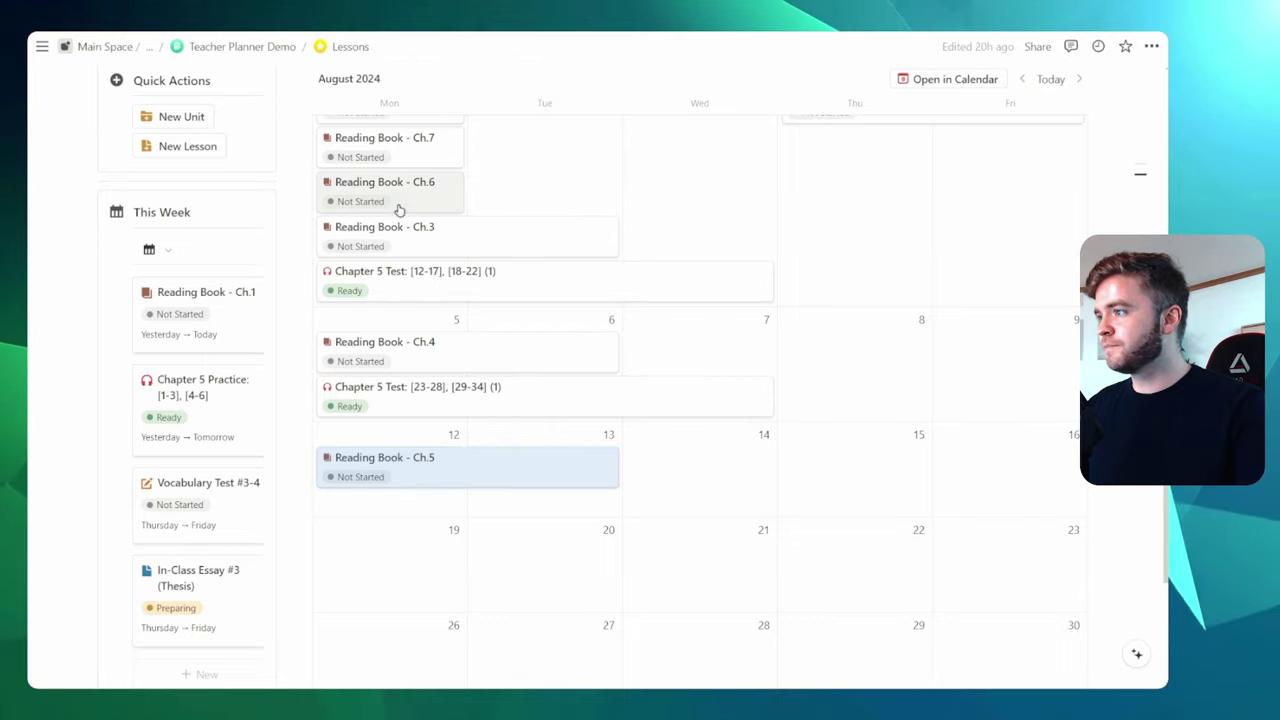
pyautogui.moveTo(399, 209); pyautogui.dragTo(443, 560)
pyautogui.moveTo(463, 517); pyautogui.dragTo(617, 515)
pyautogui.scroll(2, 481, 413)
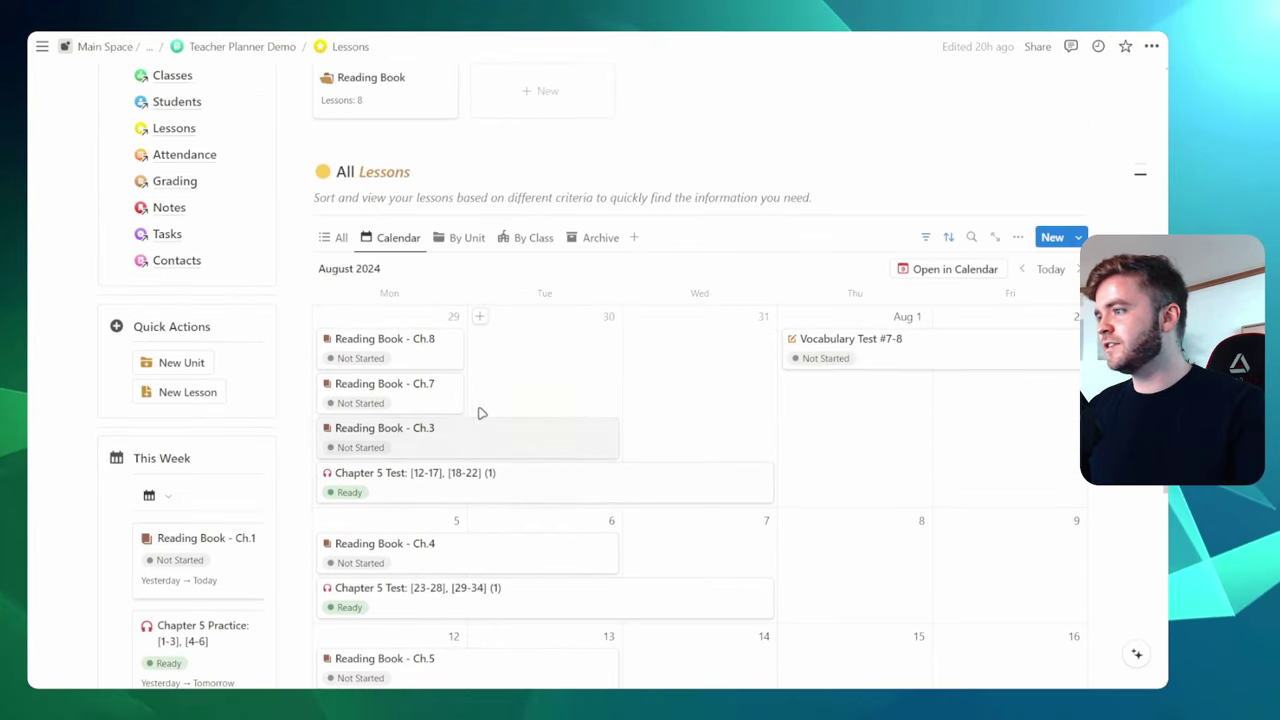
pyautogui.moveTo(549, 397); pyautogui.dragTo(375, 359)
pyautogui.scroll(-2, 375, 174)
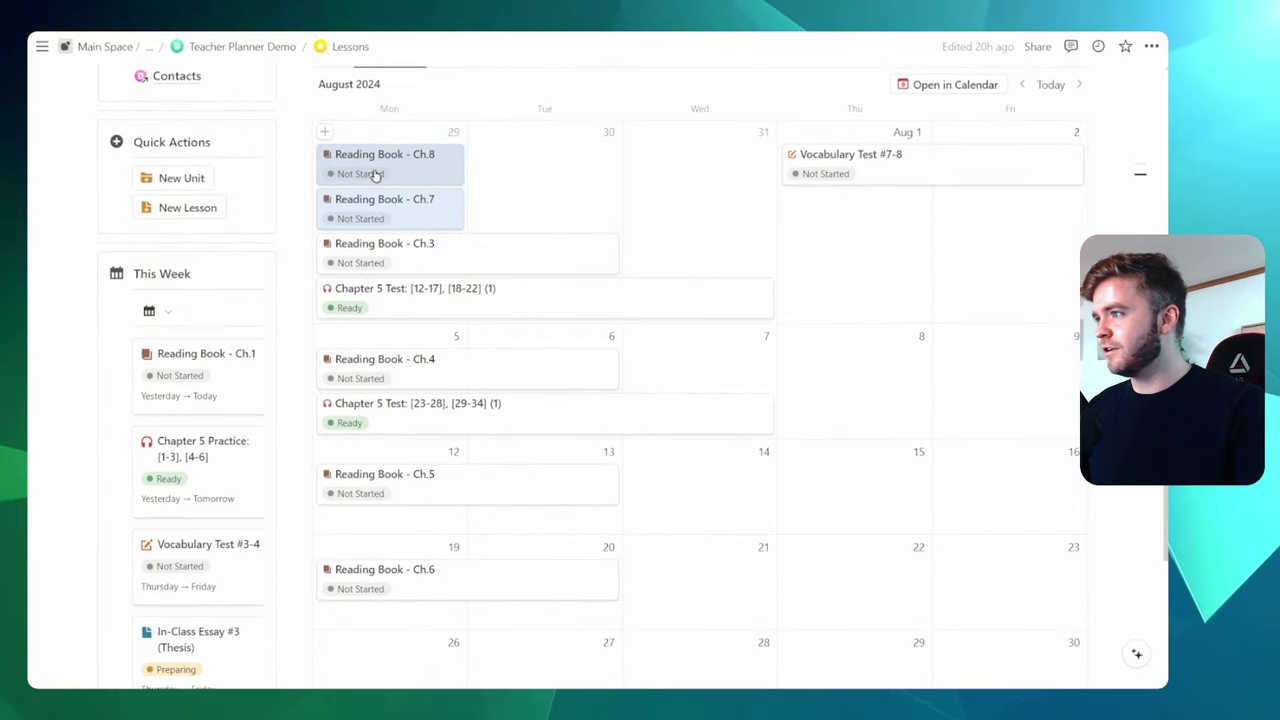
pyautogui.moveTo(375, 174); pyautogui.dragTo(440, 575)
pyautogui.scroll(-2, 559, 477)
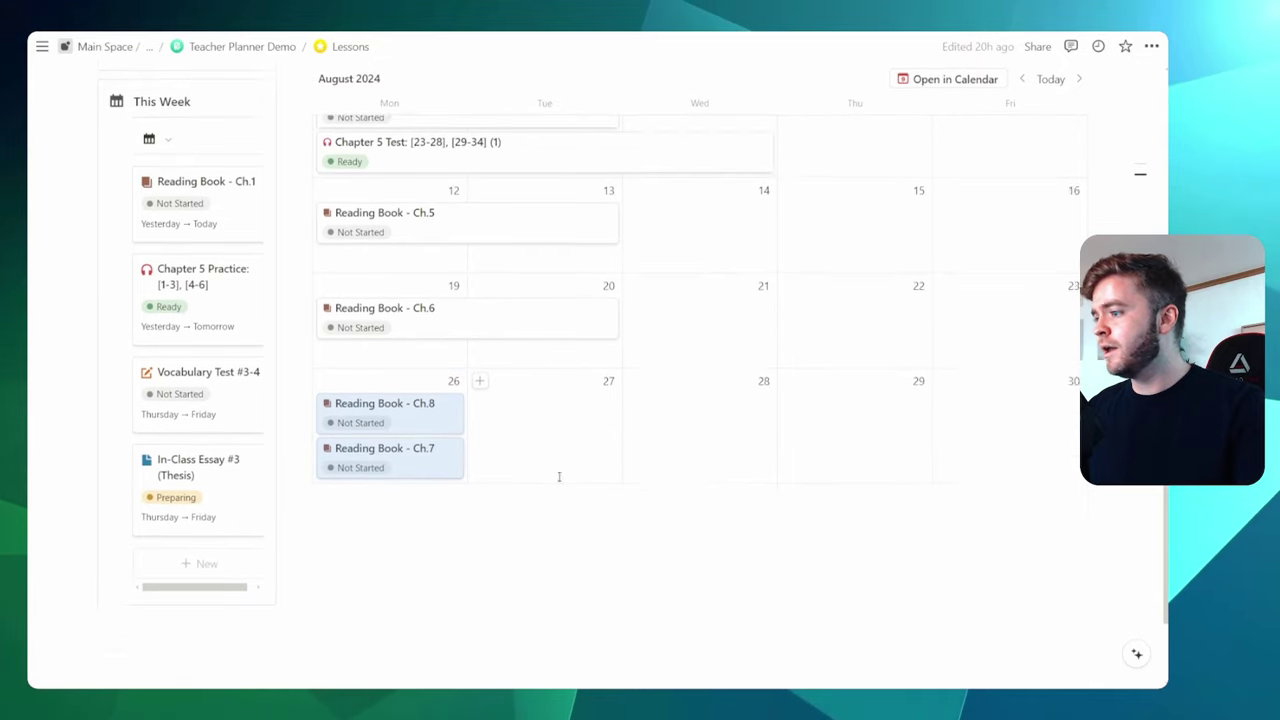
pyautogui.click(559, 477)
pyautogui.scroll(-1, 559, 477)
pyautogui.moveTo(463, 371); pyautogui.dragTo(617, 371)
pyautogui.moveTo(391, 329); pyautogui.dragTo(700, 320)
pyautogui.scroll(5, 871, 374)
pyautogui.click(1079, 246)
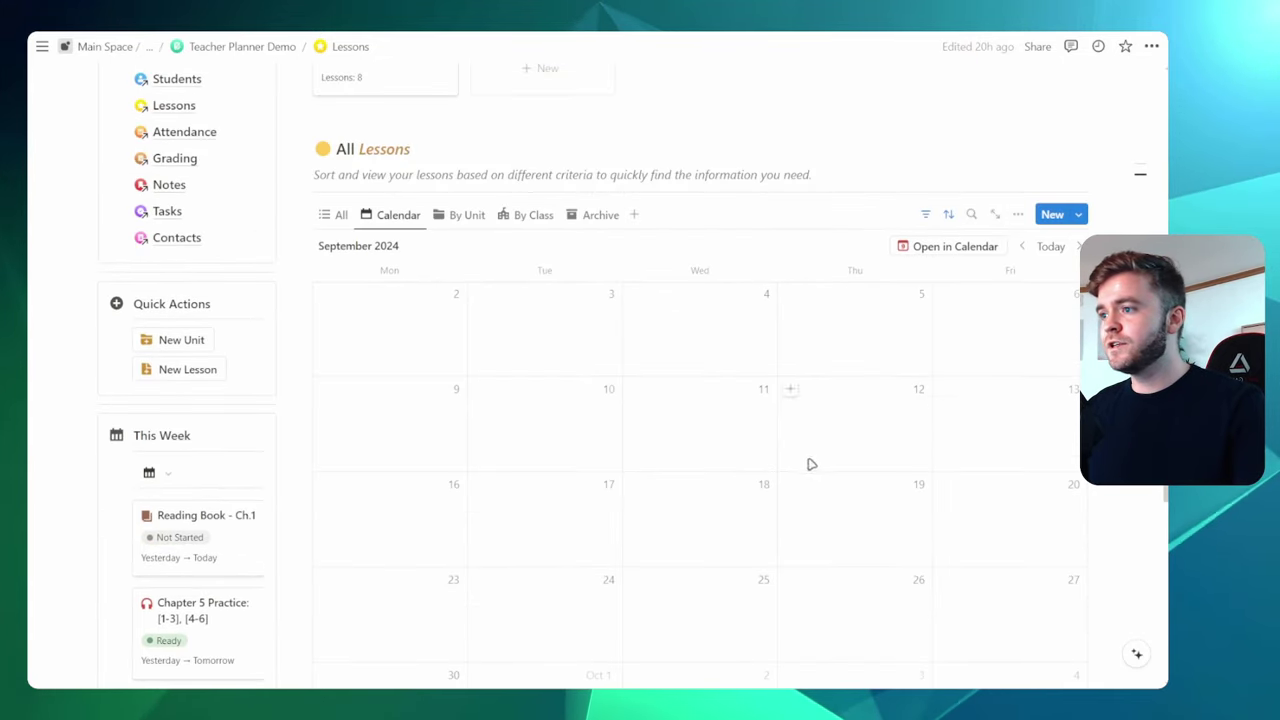
pyautogui.click(1021, 246)
pyautogui.scroll(-2, 910, 430)
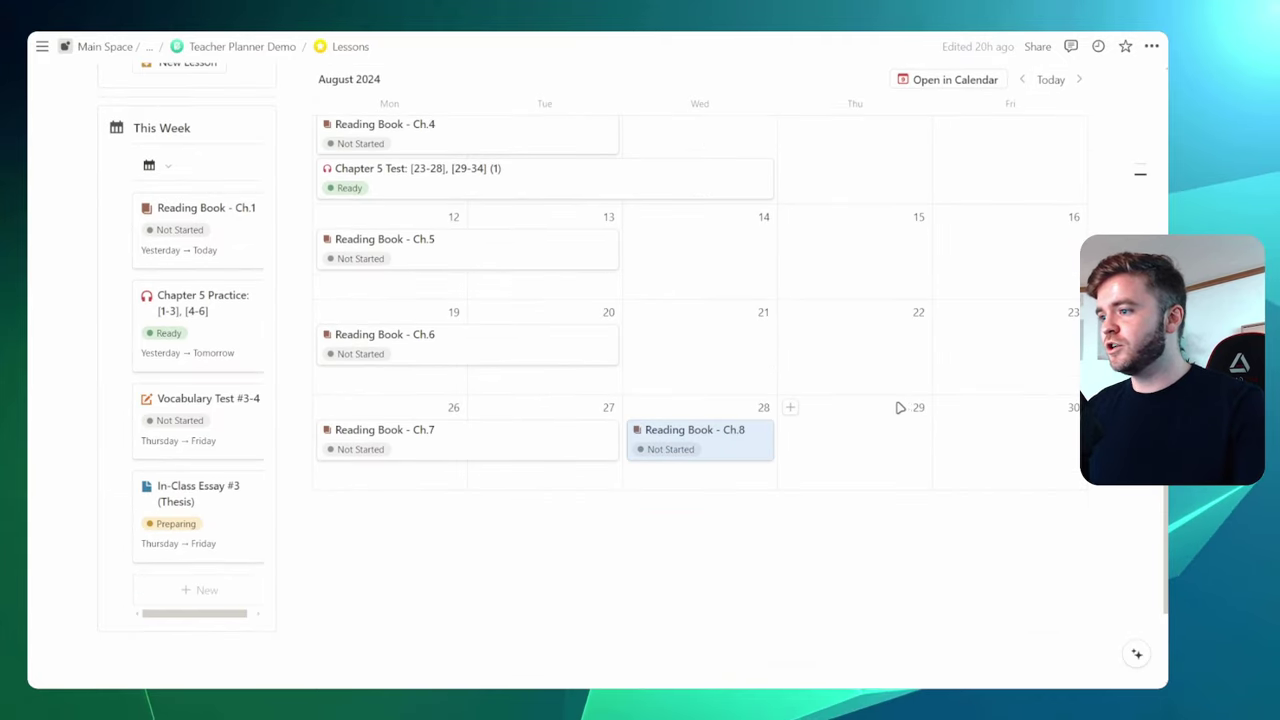
pyautogui.moveTo(697, 437); pyautogui.dragTo(1030, 430)
pyautogui.scroll(5, 1034, 429)
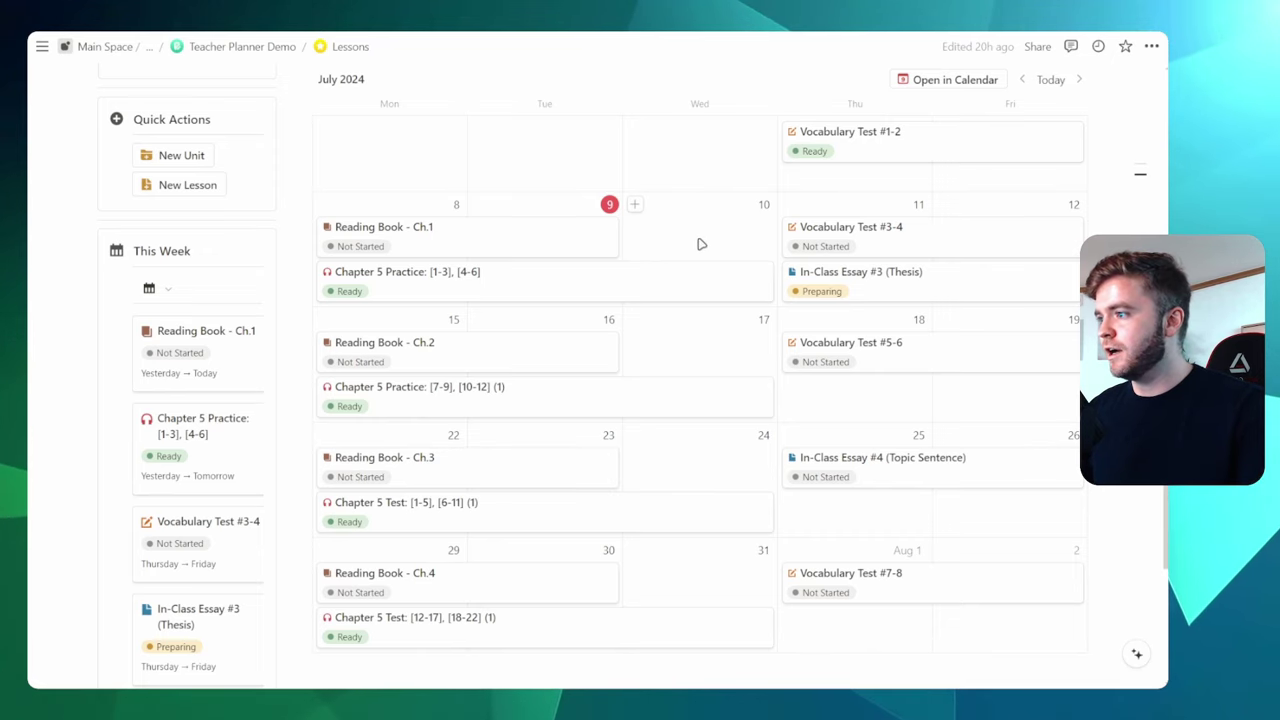
# Open the Reading Book unit as a full page showing its lesson list
pyautogui.scroll(5, 701, 244)
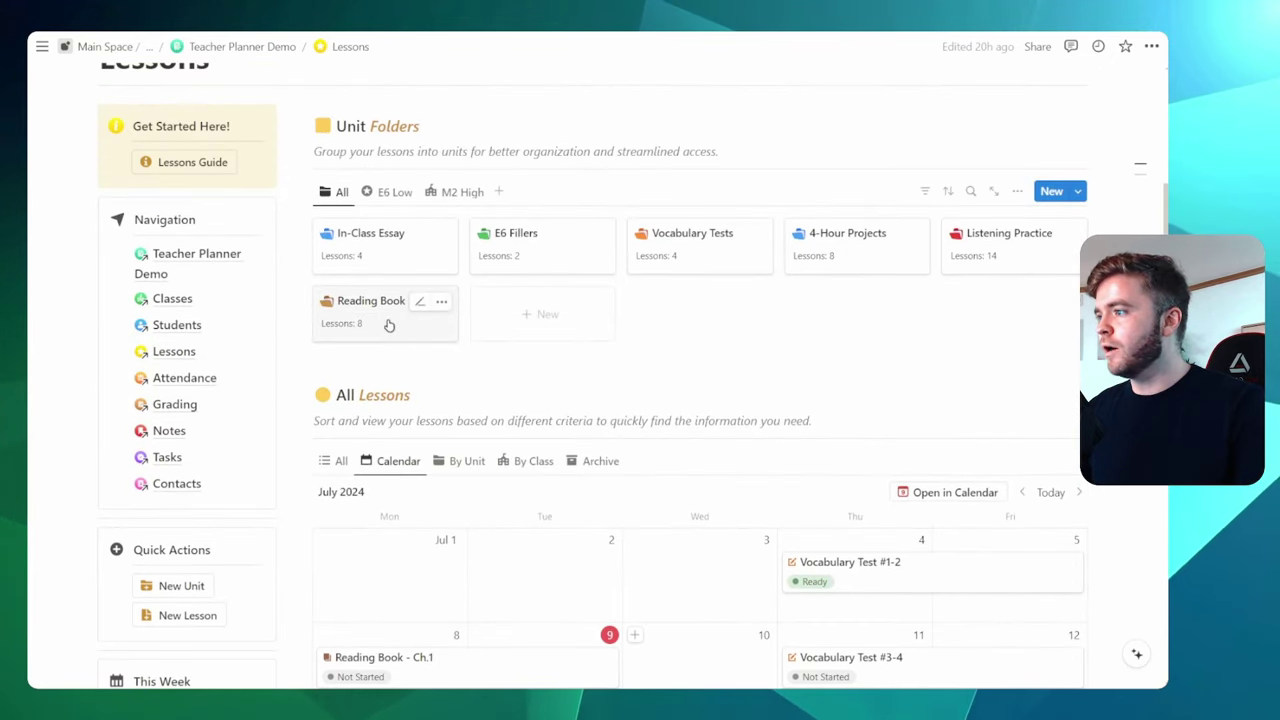
pyautogui.click(389, 325)
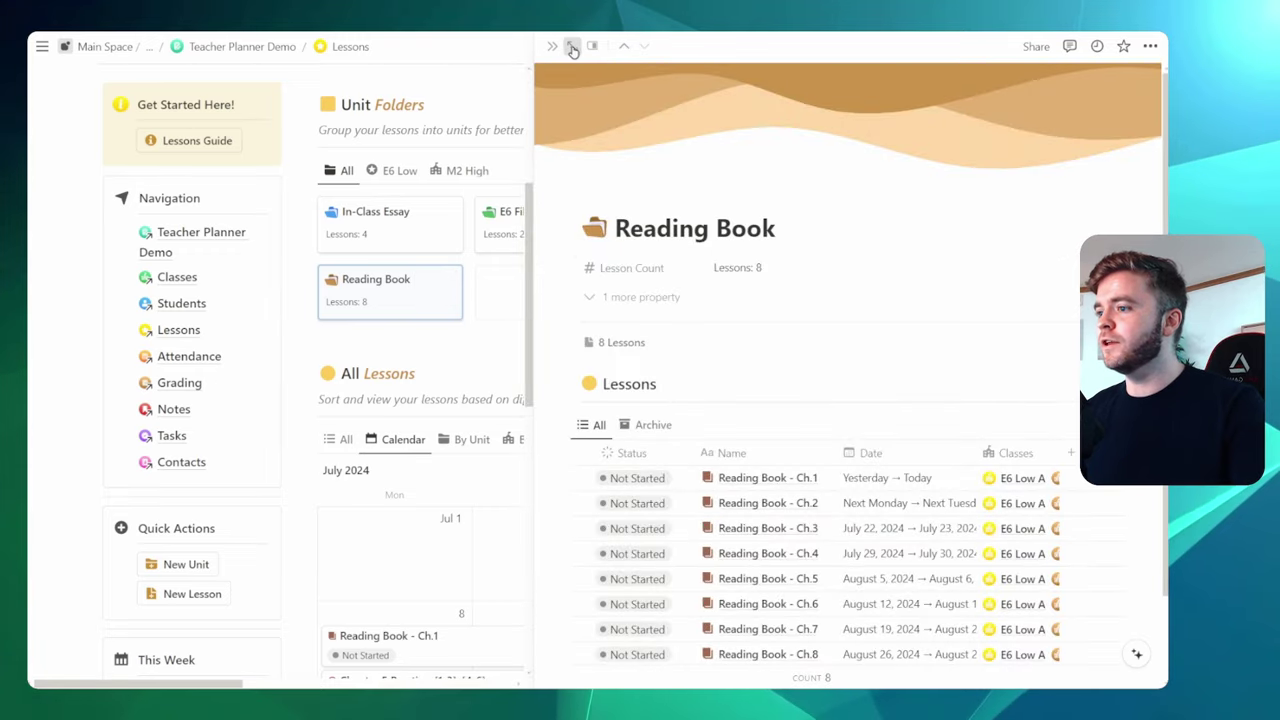
pyautogui.click(572, 50)
pyautogui.scroll(-4, 820, 337)
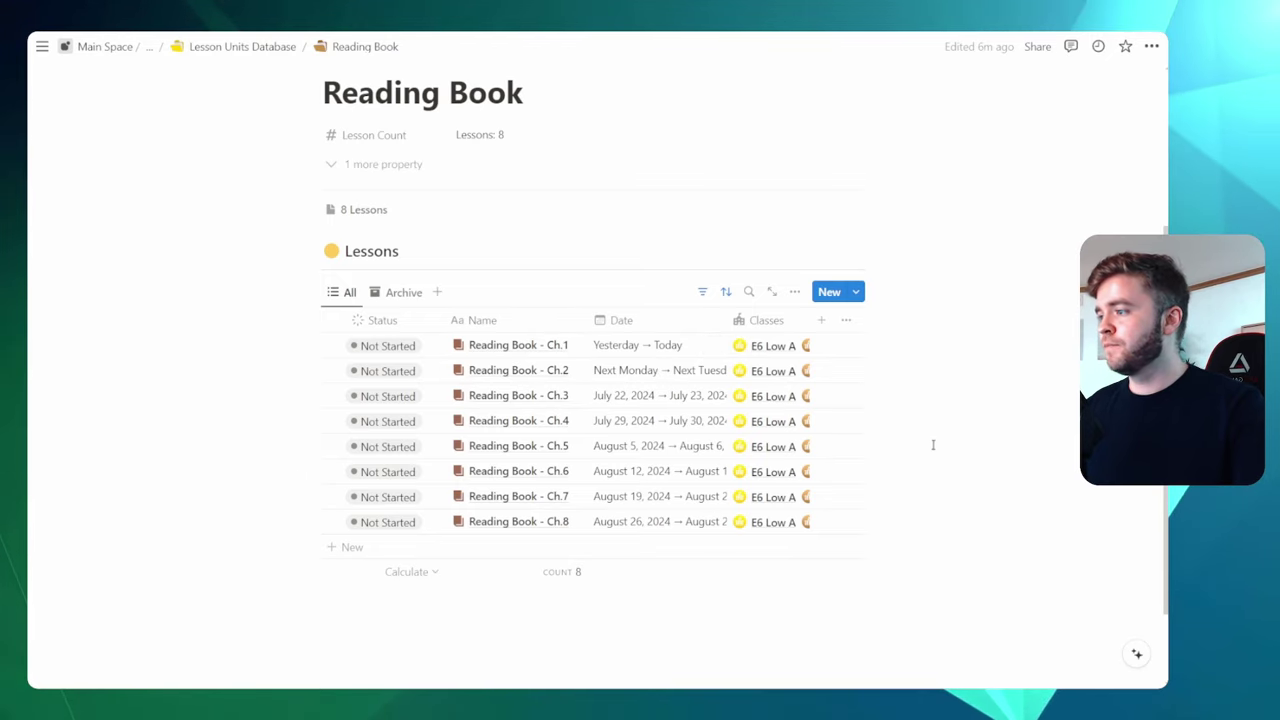
# Set the Status of Reading Book - Ch.1 and Ch.2 to Ready
pyautogui.click(388, 347)
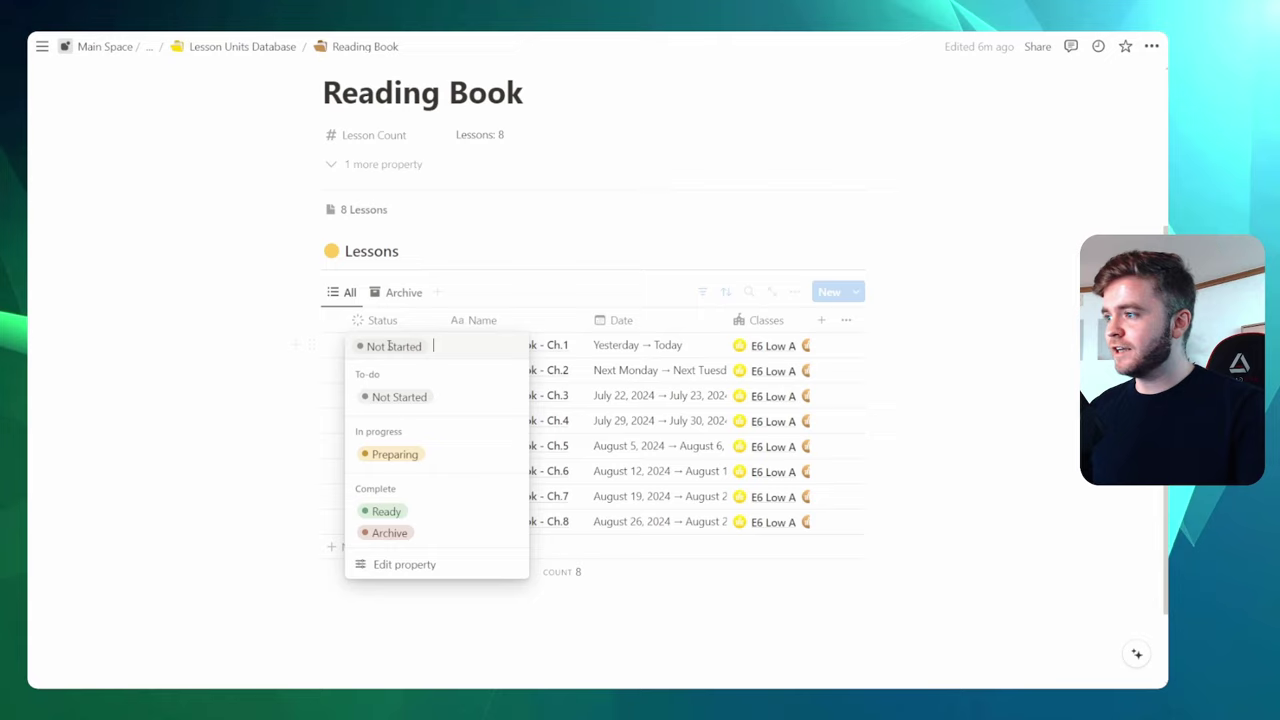
pyautogui.click(425, 510)
pyautogui.click(395, 383)
pyautogui.click(392, 536)
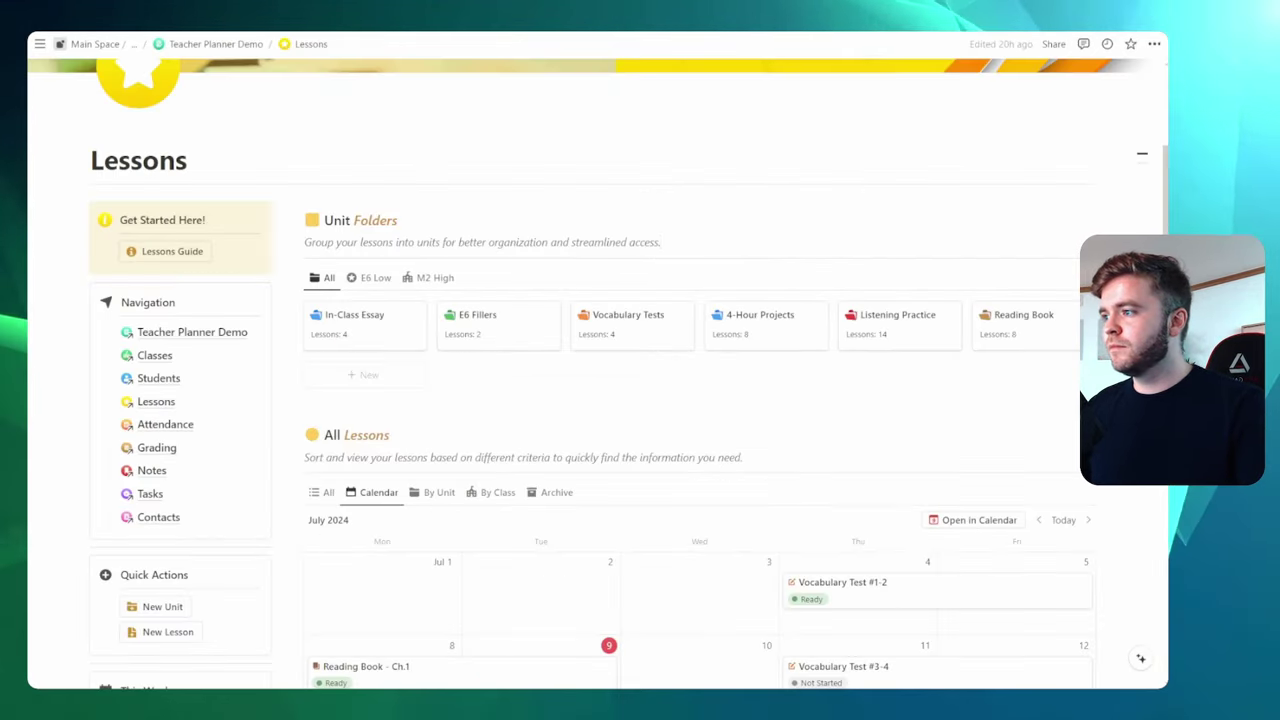
# Go to the Classes page and scroll down to its Weekly Schedule board
pyautogui.scroll(-1, 600, 400)
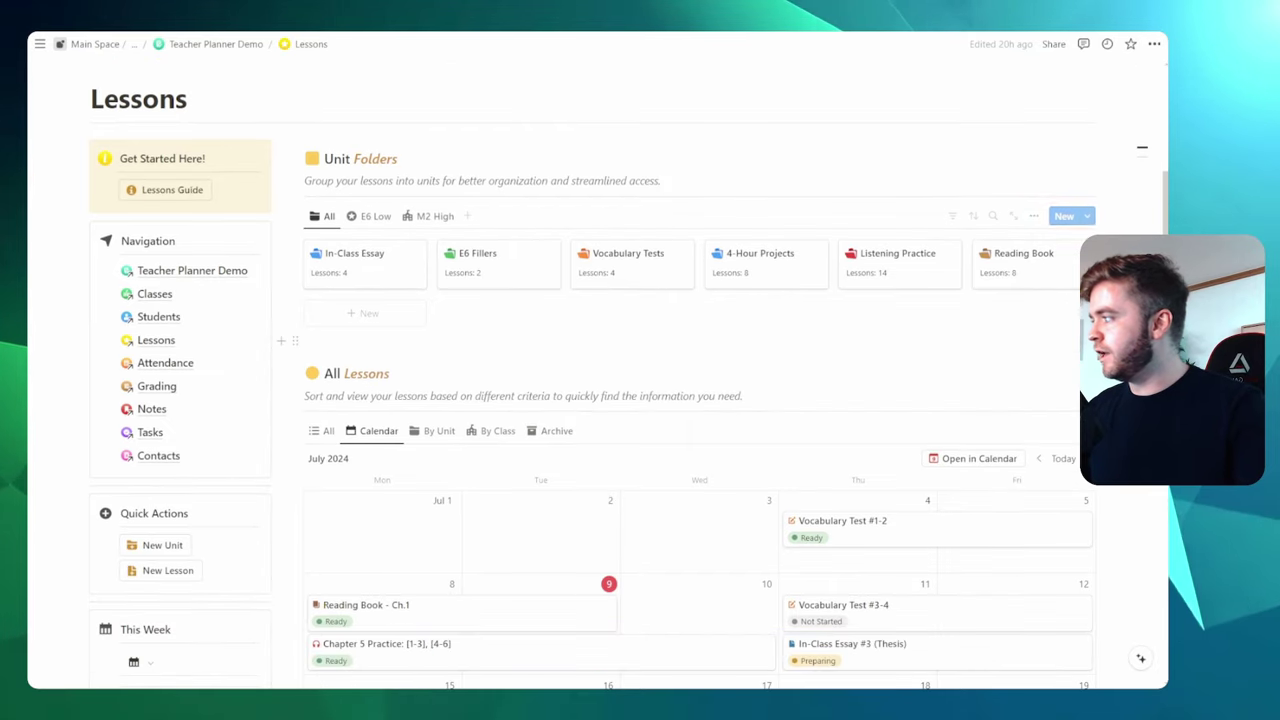
pyautogui.scroll(-2, 655, 230)
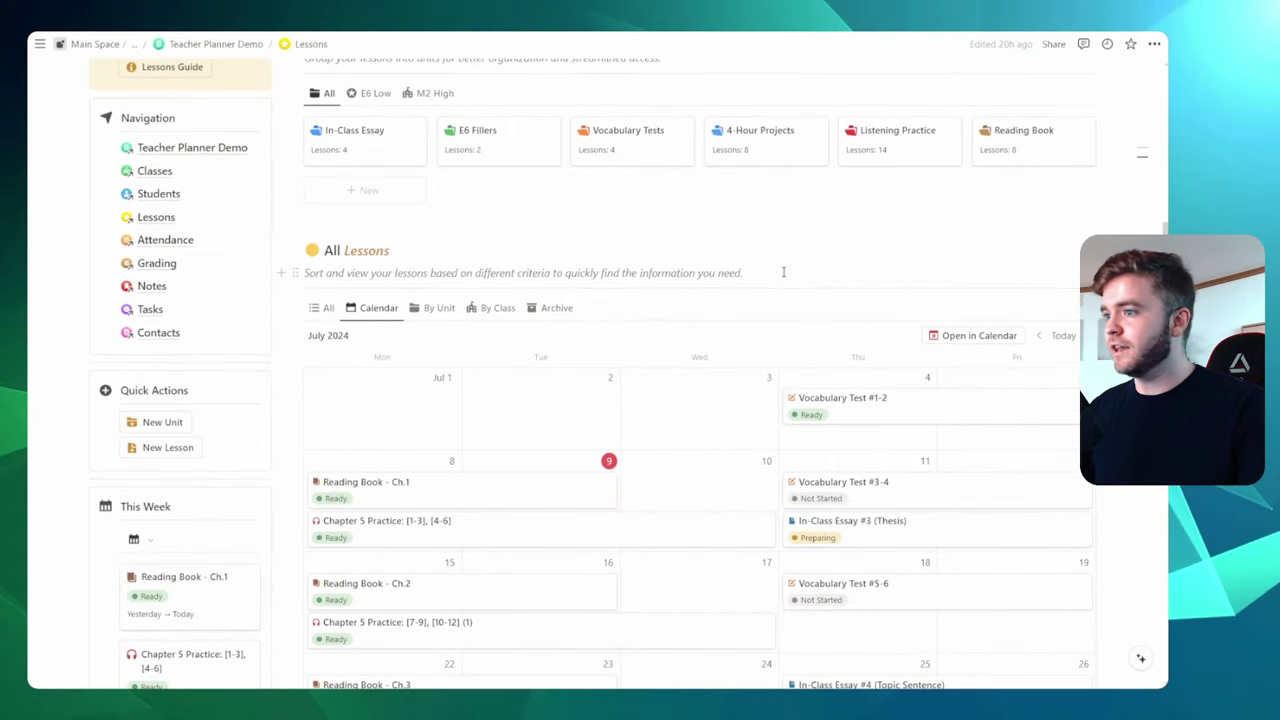
pyautogui.click(155, 171)
pyautogui.scroll(-2, 787, 261)
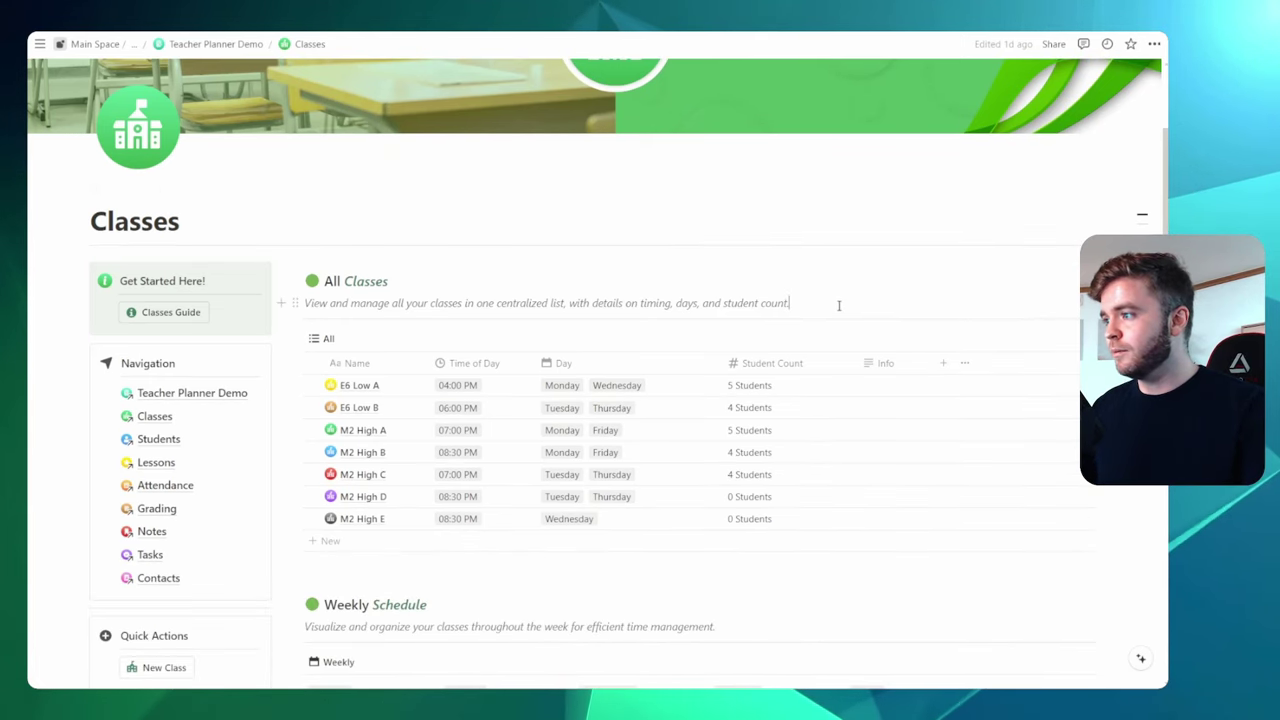
pyautogui.scroll(-2, 839, 305)
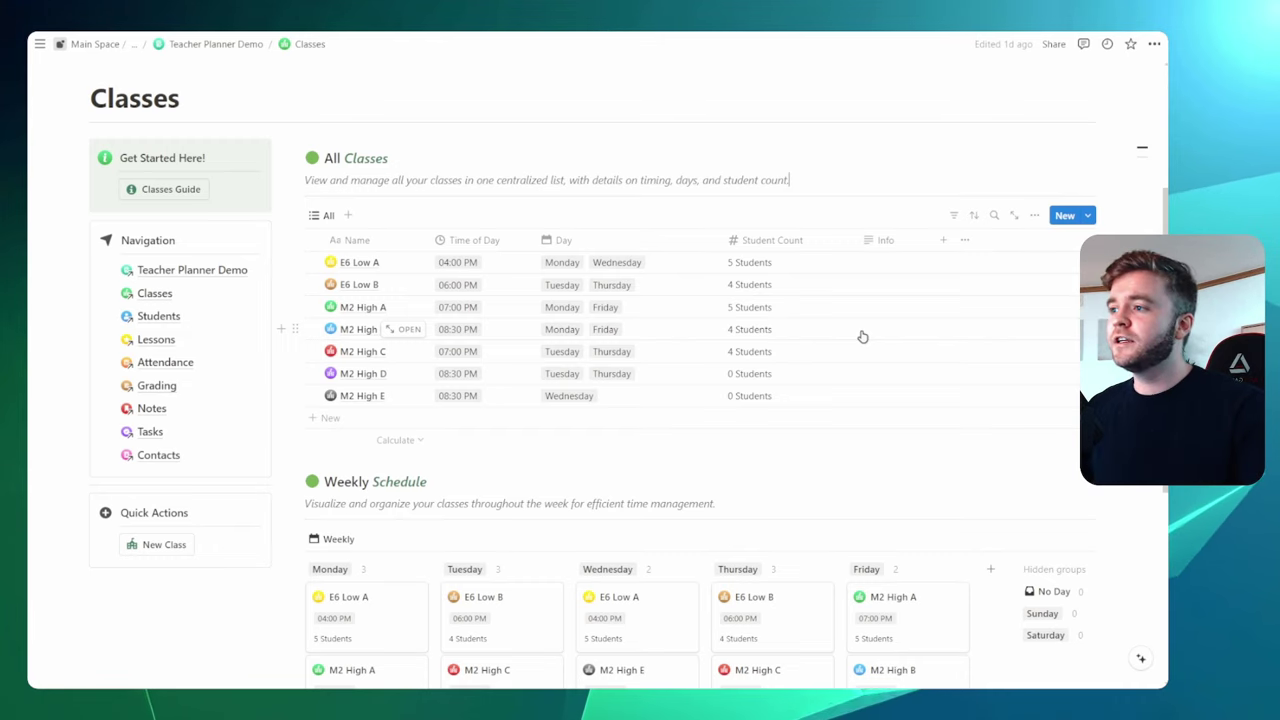
pyautogui.scroll(-5, 707, 401)
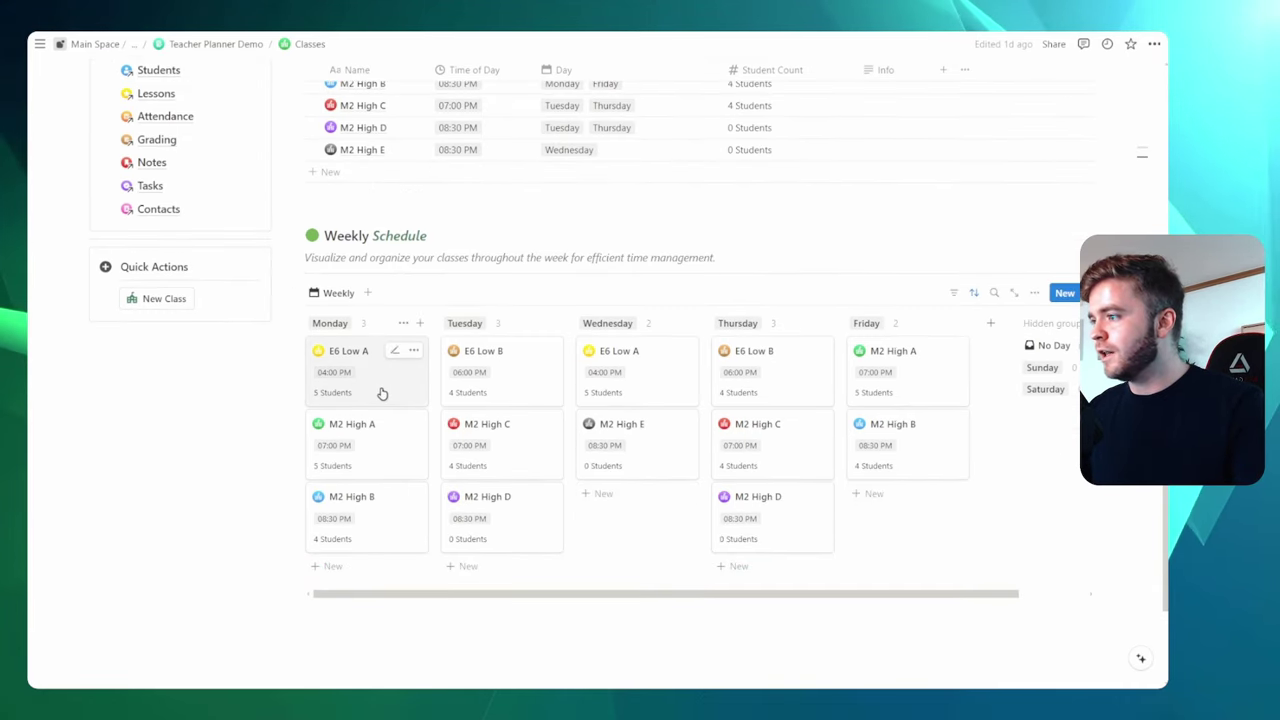
# Open E6 Low A from the Weekly Schedule and view its Reading Book - Ch.1 lesson in side peek
pyautogui.click(381, 393)
pyautogui.scroll(-10, 620, 275)
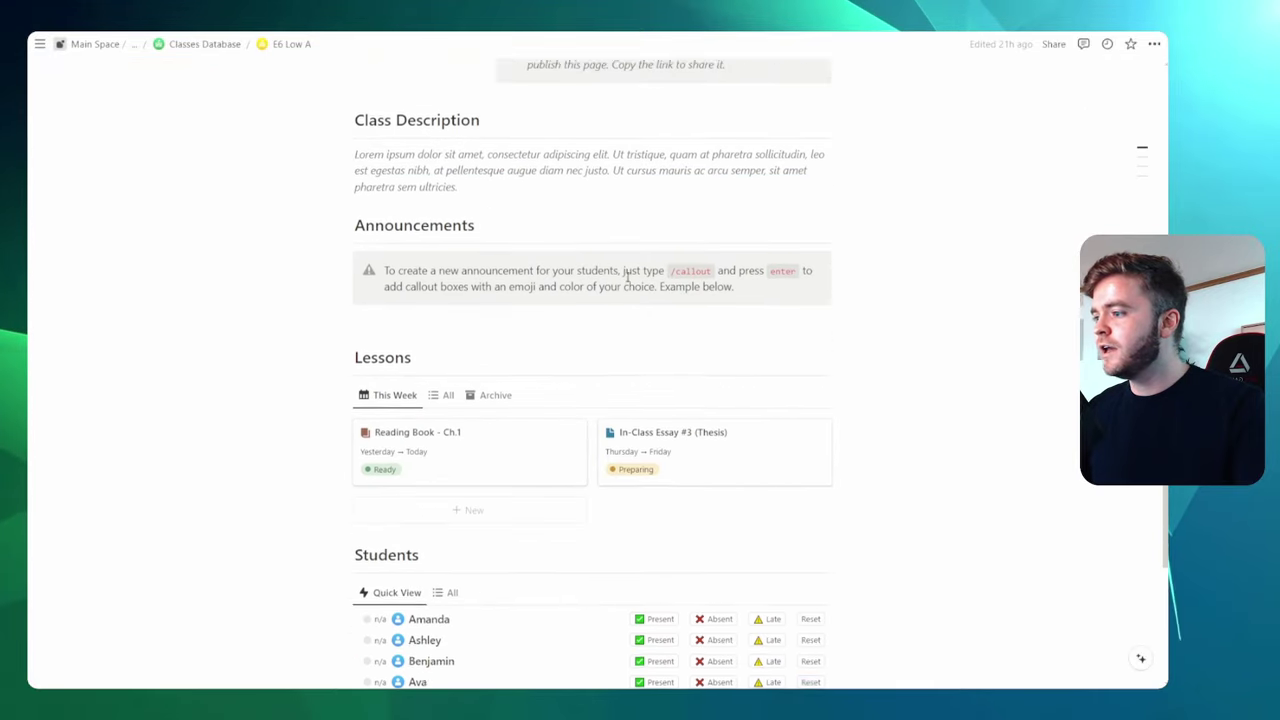
pyautogui.scroll(-2, 626, 278)
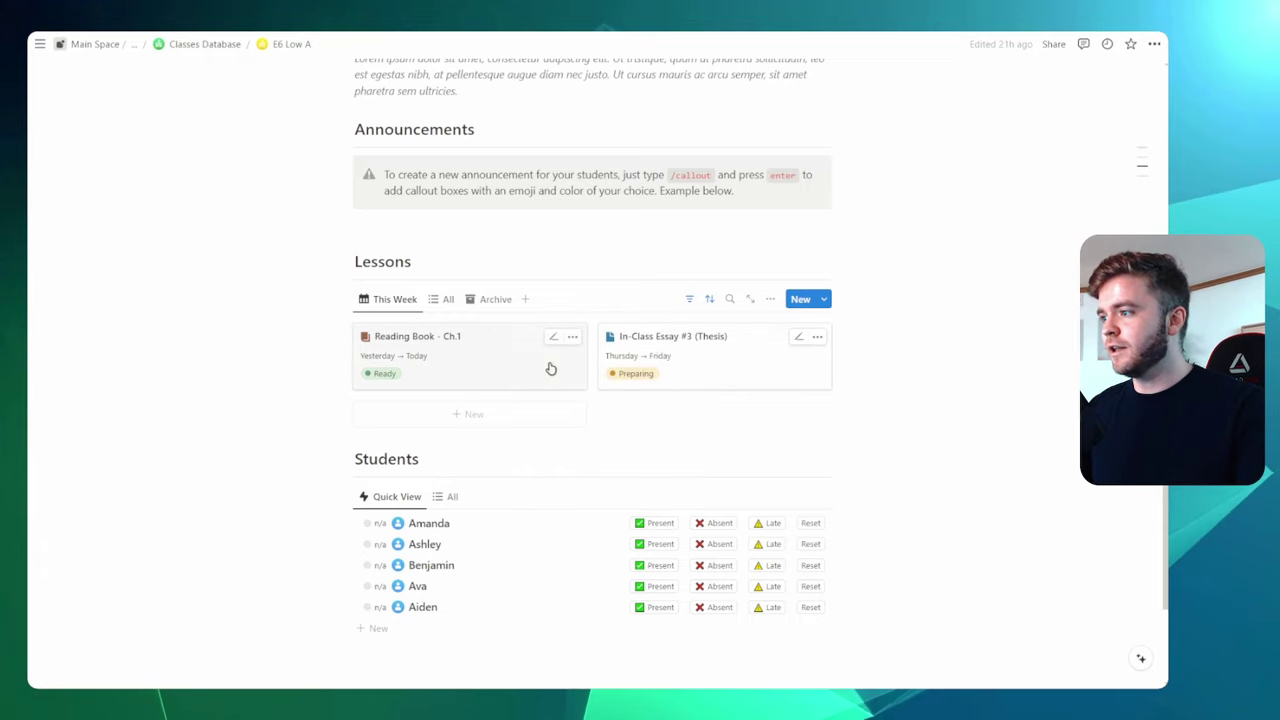
pyautogui.scroll(-1, 471, 371)
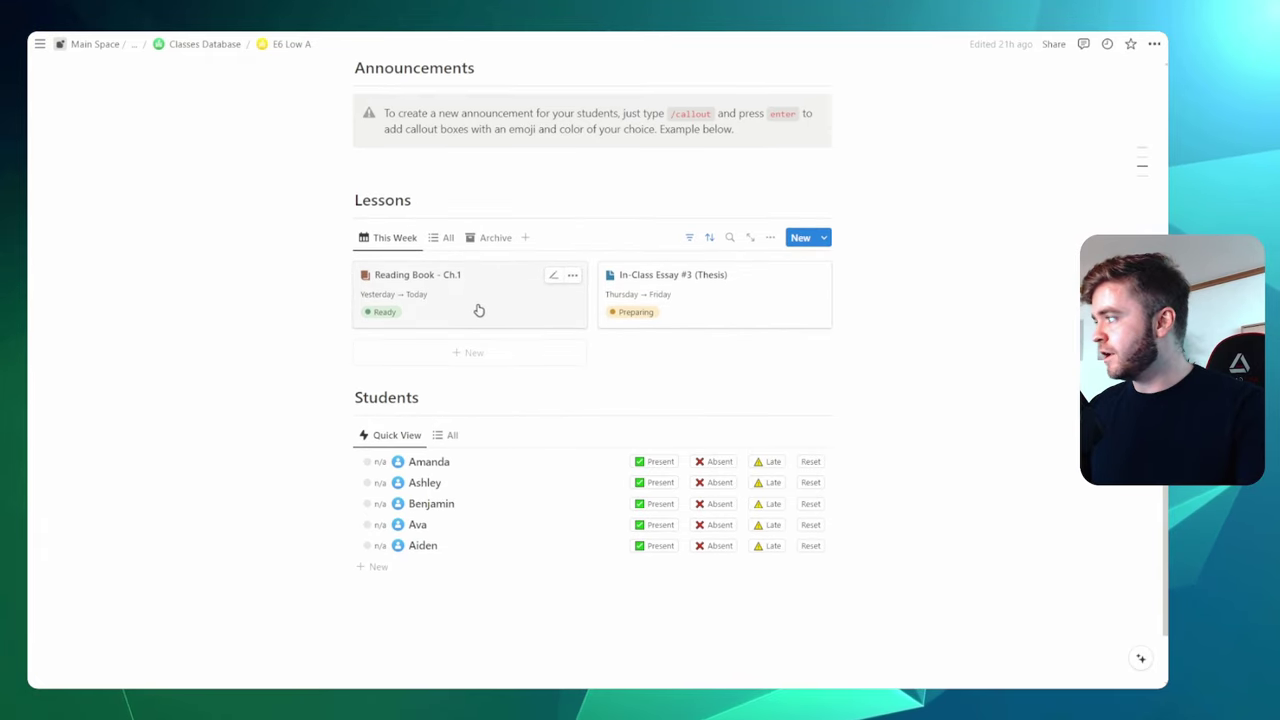
pyautogui.click(490, 299)
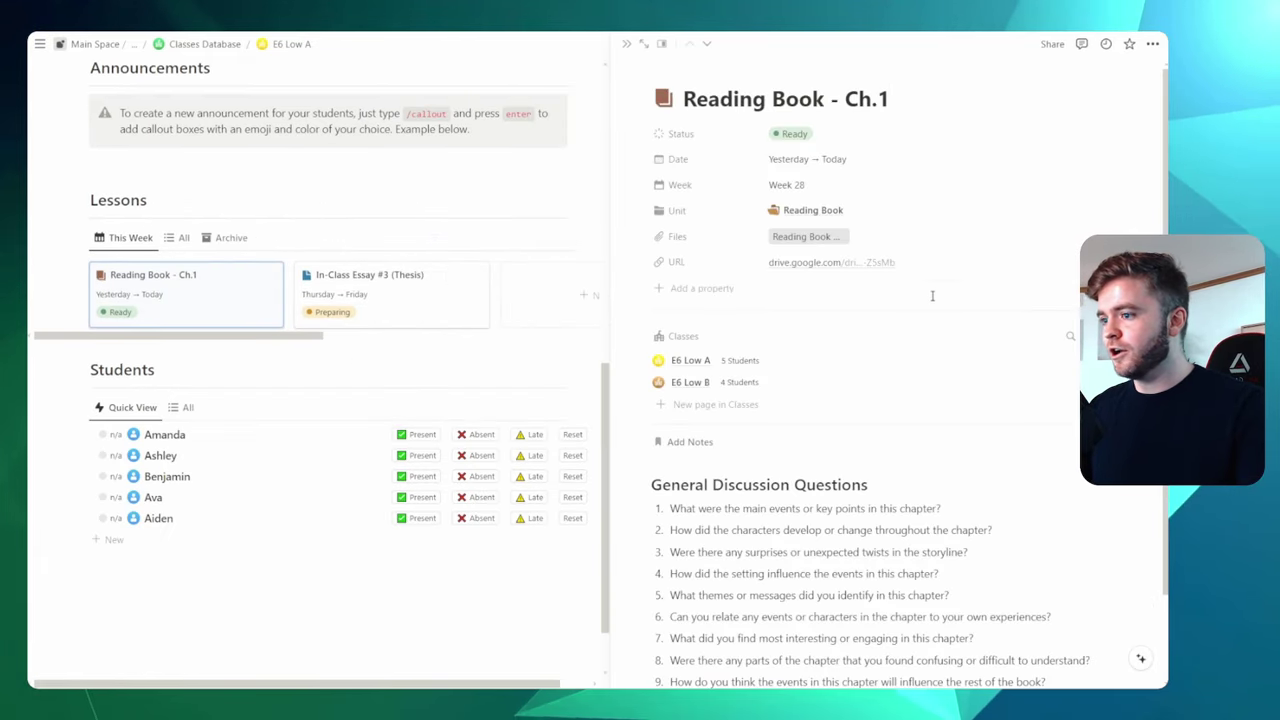
pyautogui.scroll(-1, 967, 403)
pyautogui.scroll(1, 970, 440)
pyautogui.scroll(-1, 968, 452)
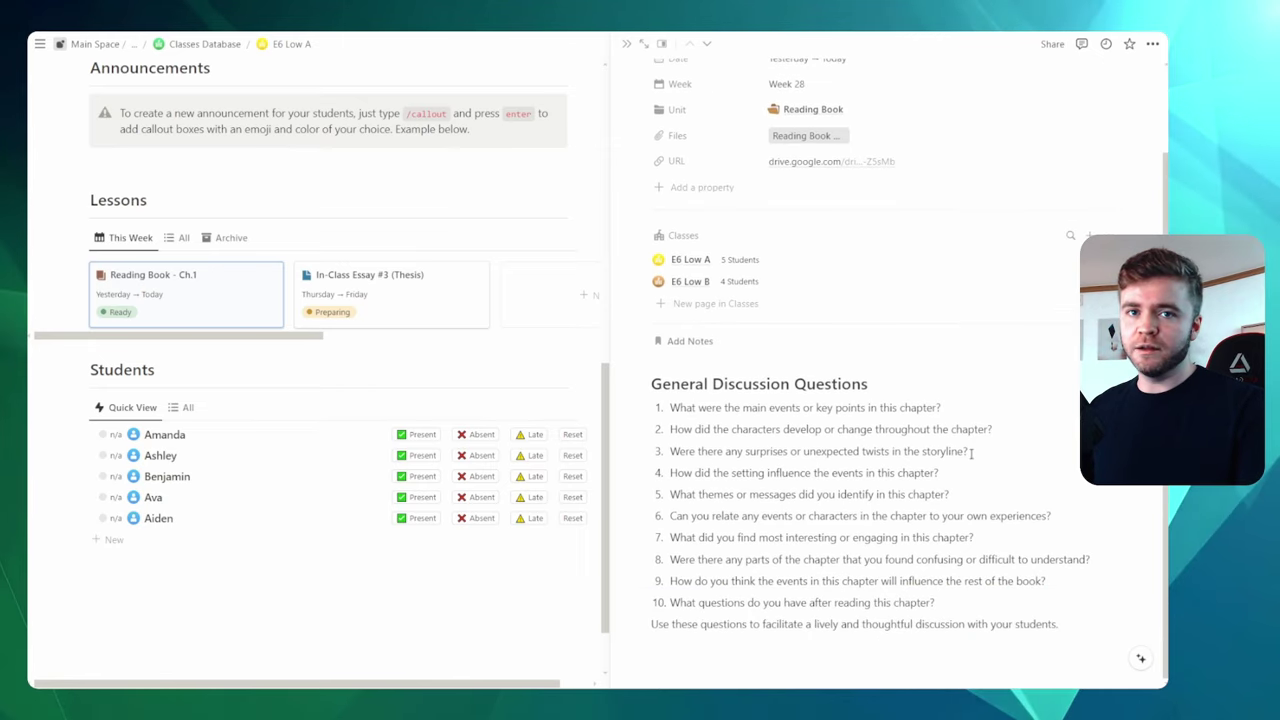